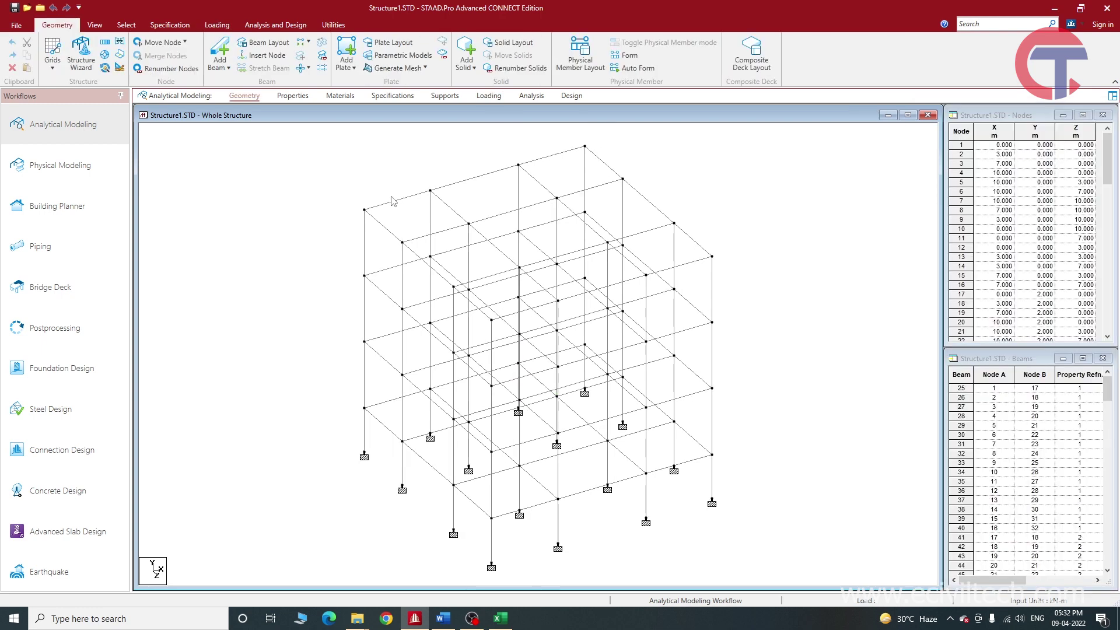
Set up primary load case 1 with loading type Dead and the title SWBC.
left_click(489, 96)
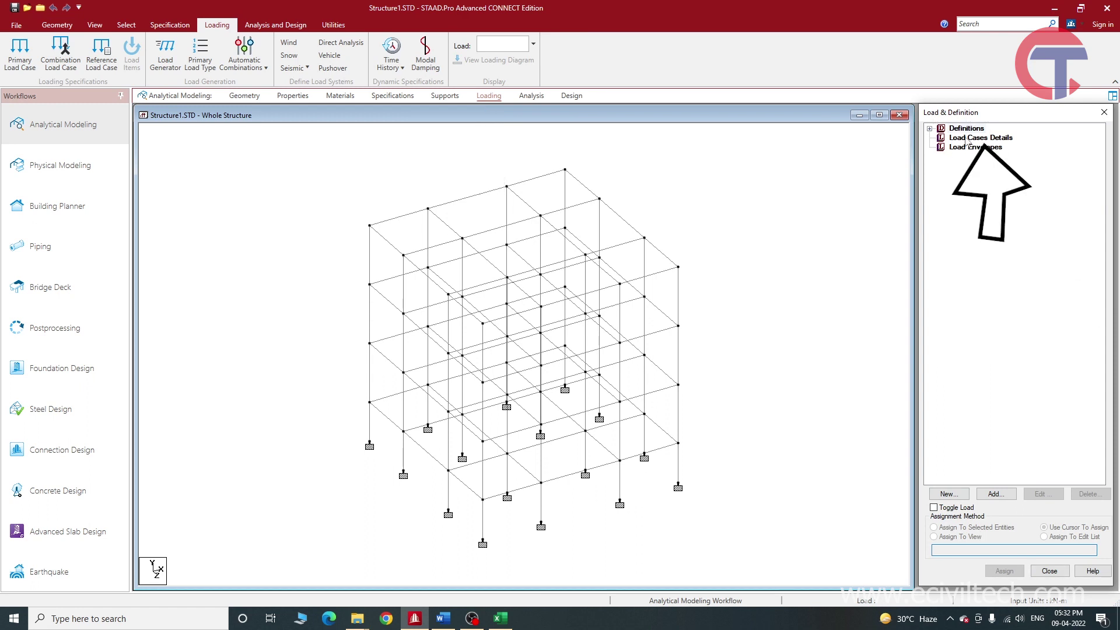
left_click(1000, 140)
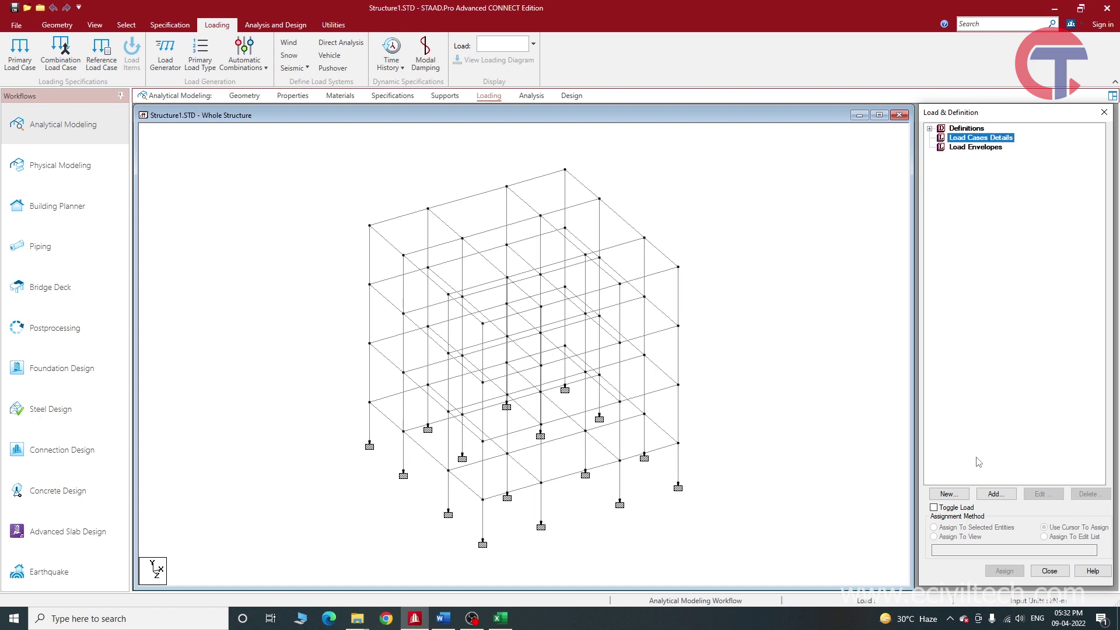
left_click(1012, 494)
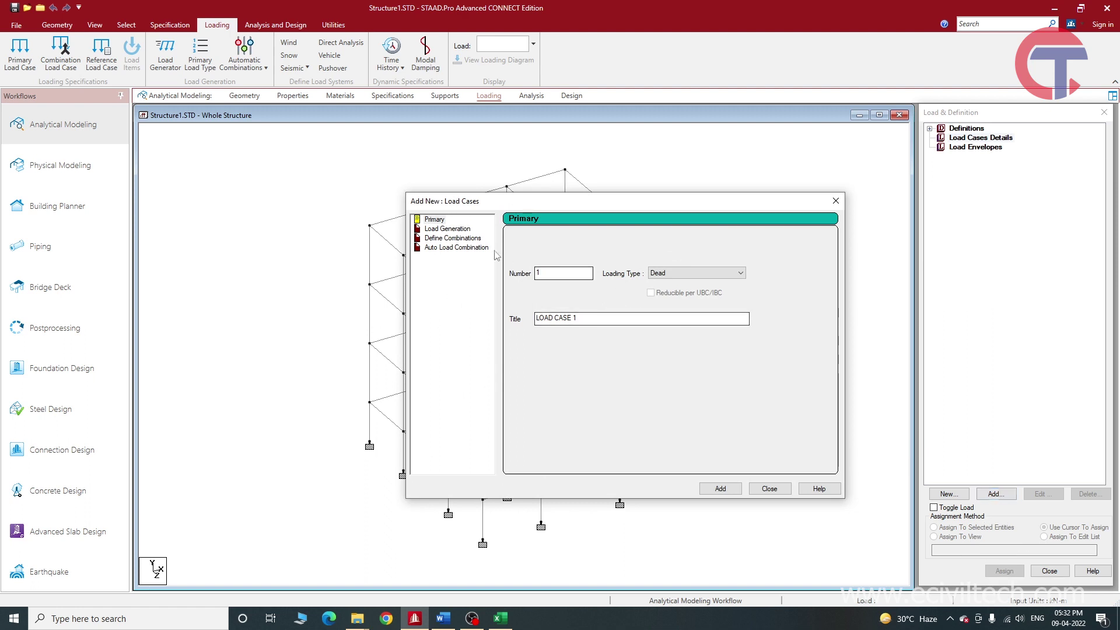
left_click(438, 221)
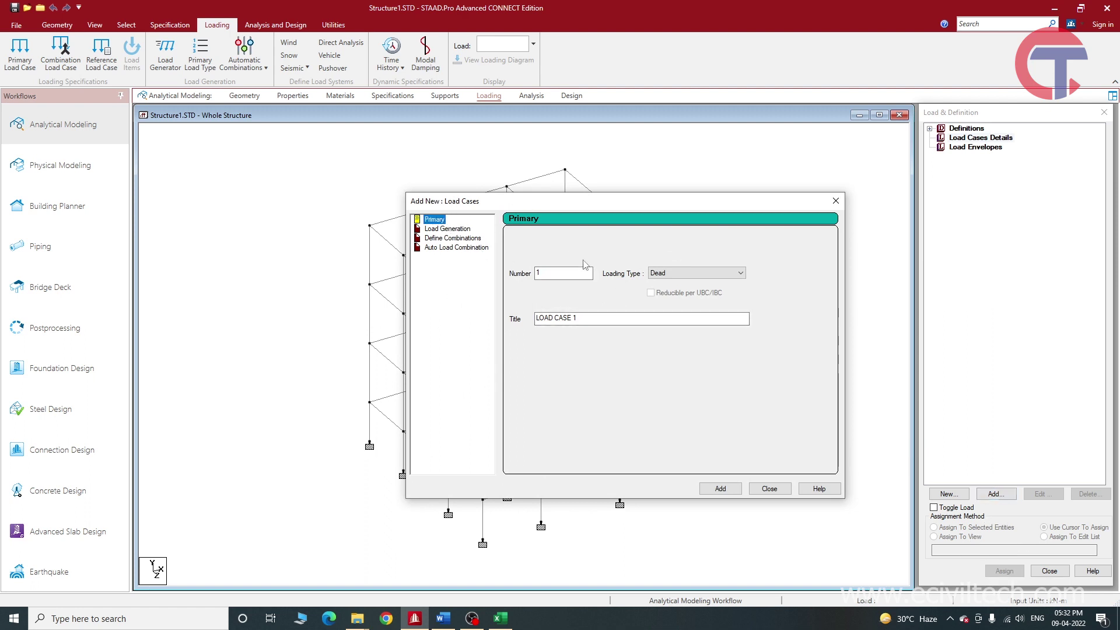
left_click(666, 278)
left_click(675, 284)
left_click(606, 321)
left_click_drag(606, 321, 489, 310)
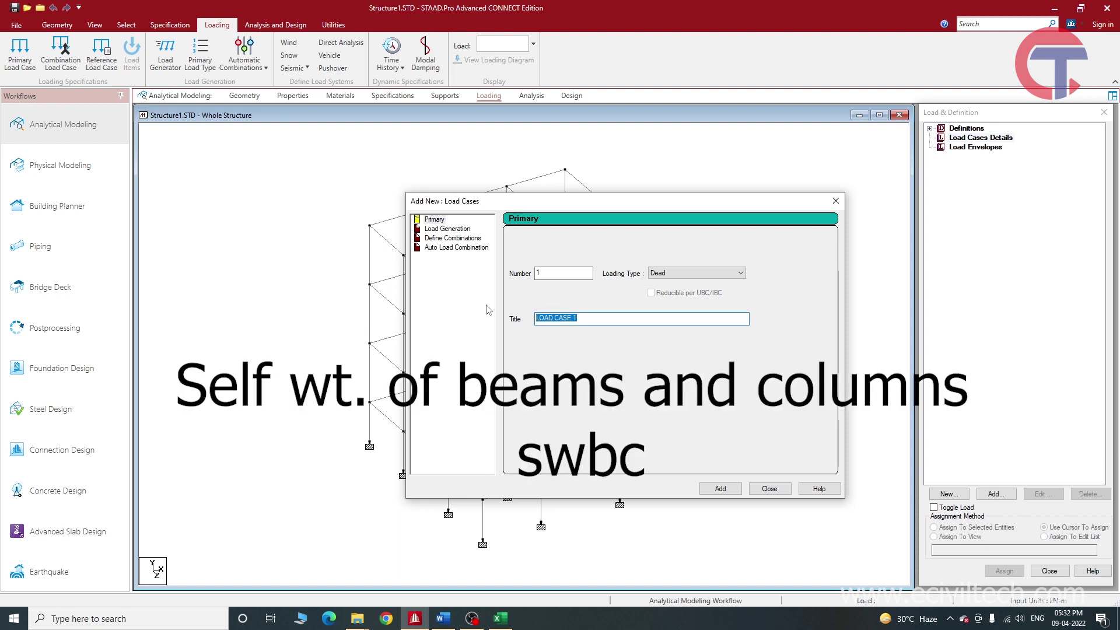
type("s")
type("SW")
type("BC")
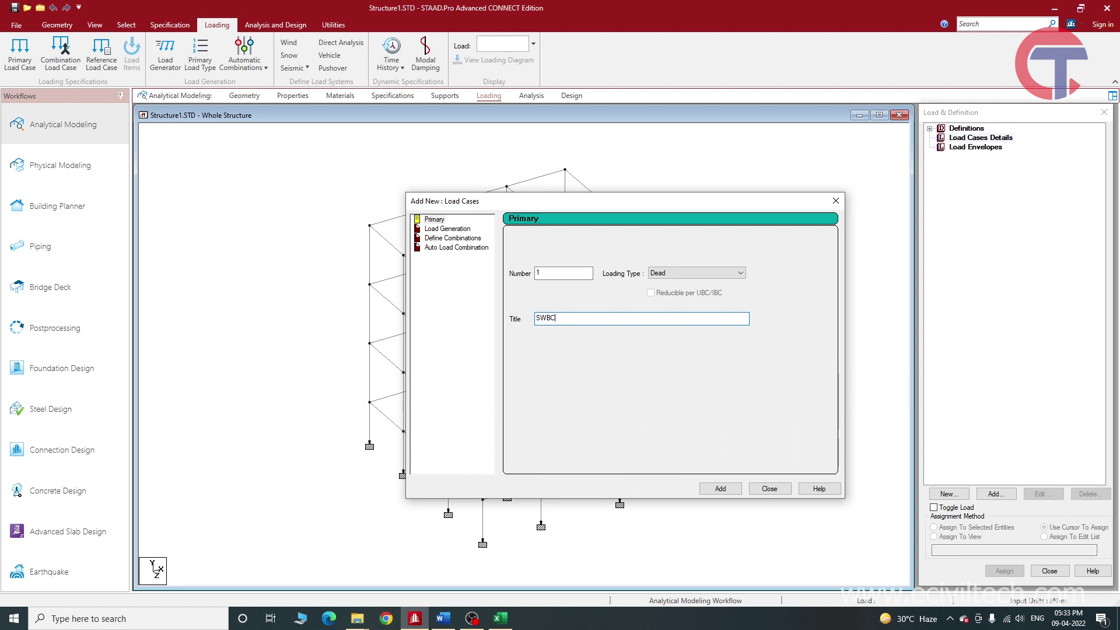
left_click_drag(577, 320, 494, 306)
type("selfwt.")
key("ctrl+z")
left_click_drag(558, 318, 516, 316)
Add the SWBC load case and a second Dead load case titled SlabWt.
left_click(721, 489)
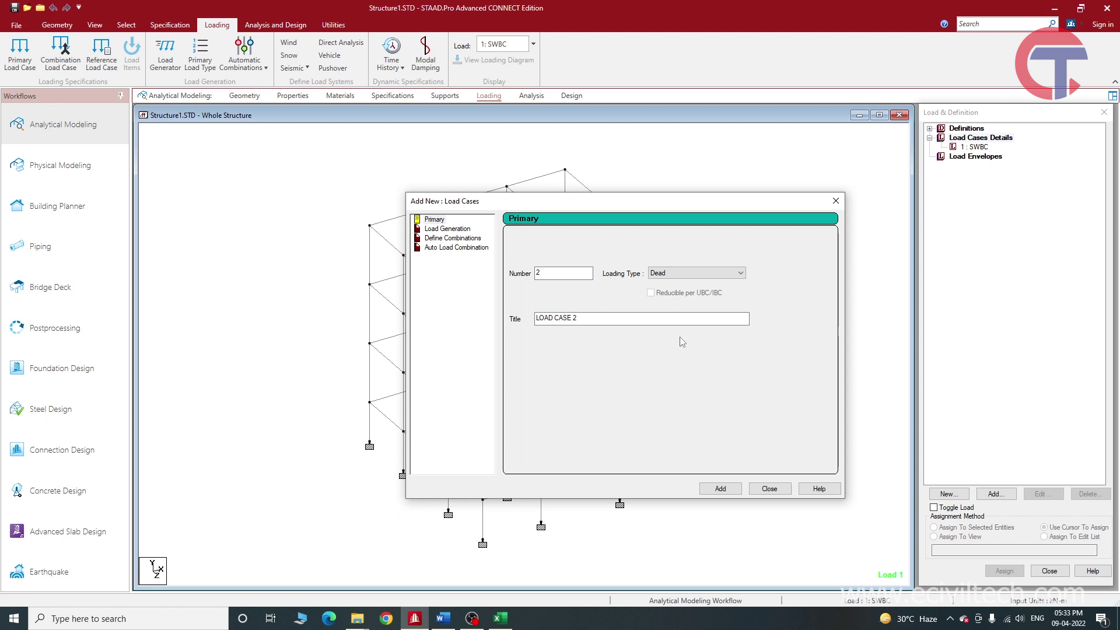
left_click_drag(656, 318, 422, 315)
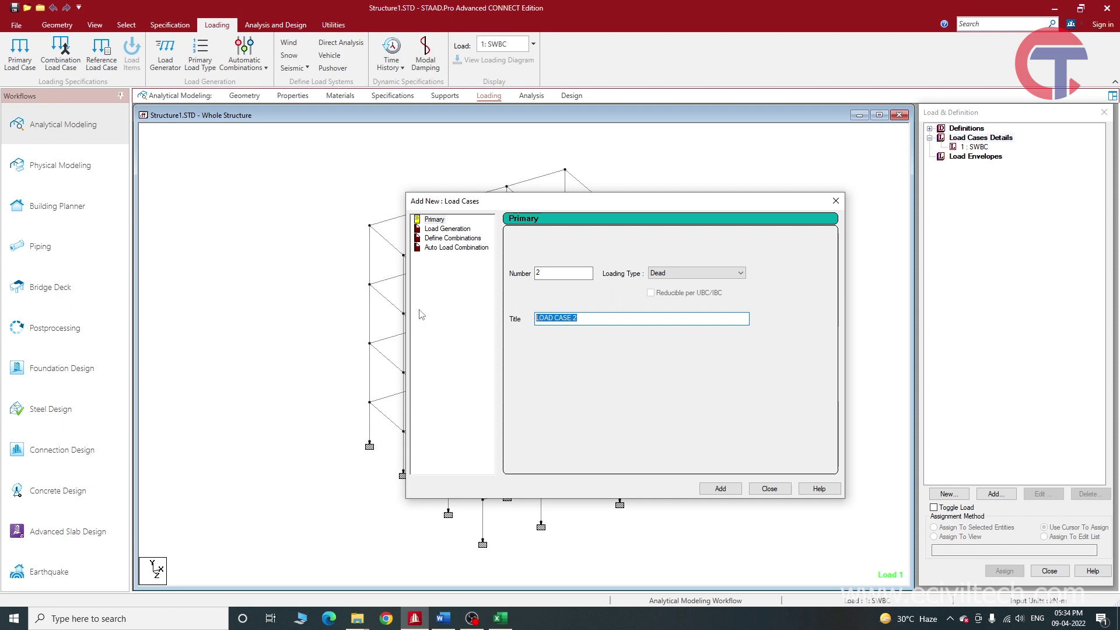
type("SlabWt")
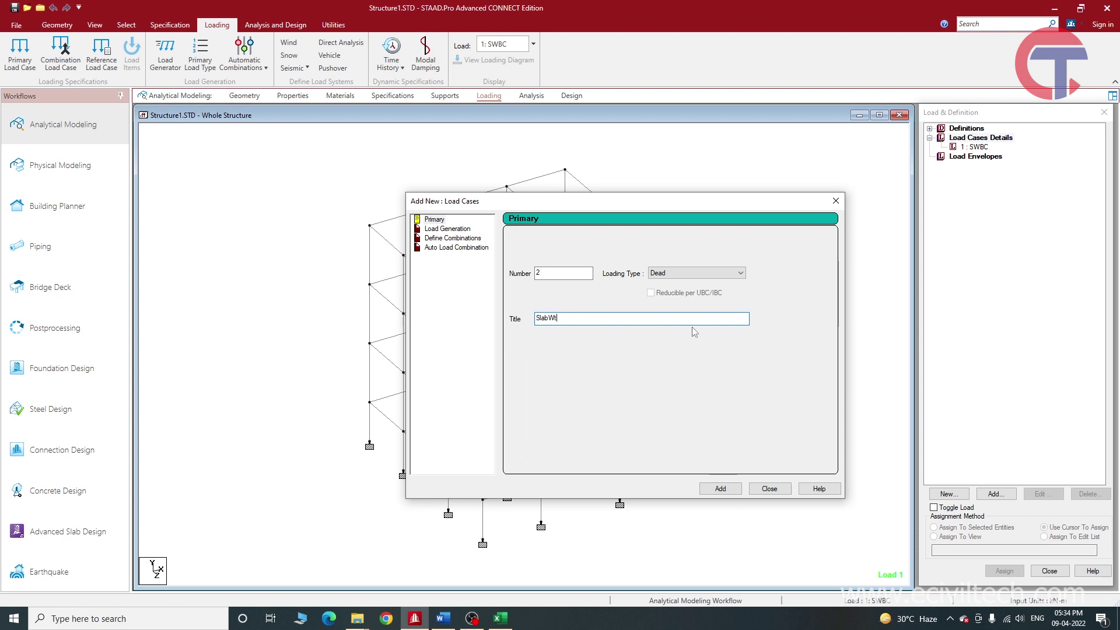
left_click(721, 488)
Add a third Dead load case titled WallLoad and finish creating load cases.
left_click_drag(606, 320, 498, 325)
type("WallLoad")
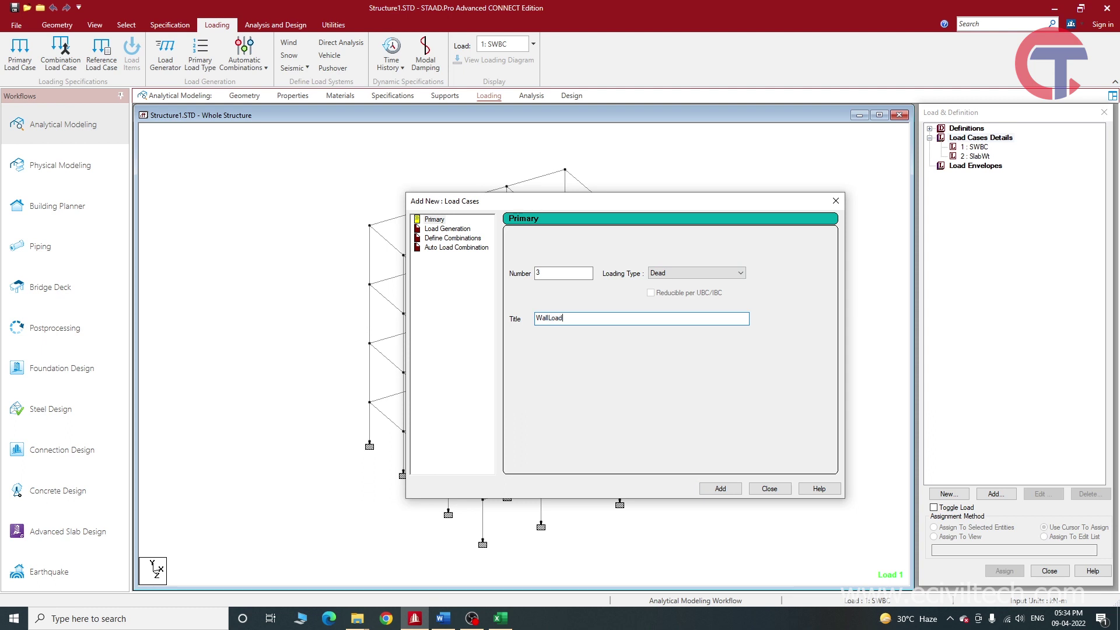
left_click(720, 488)
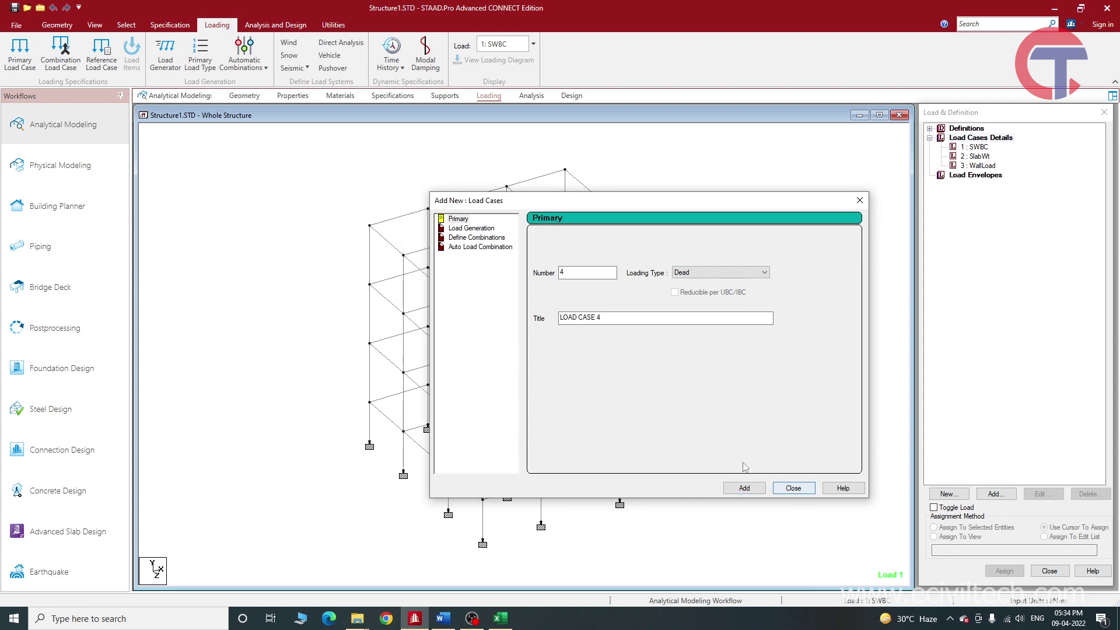
left_click(793, 488)
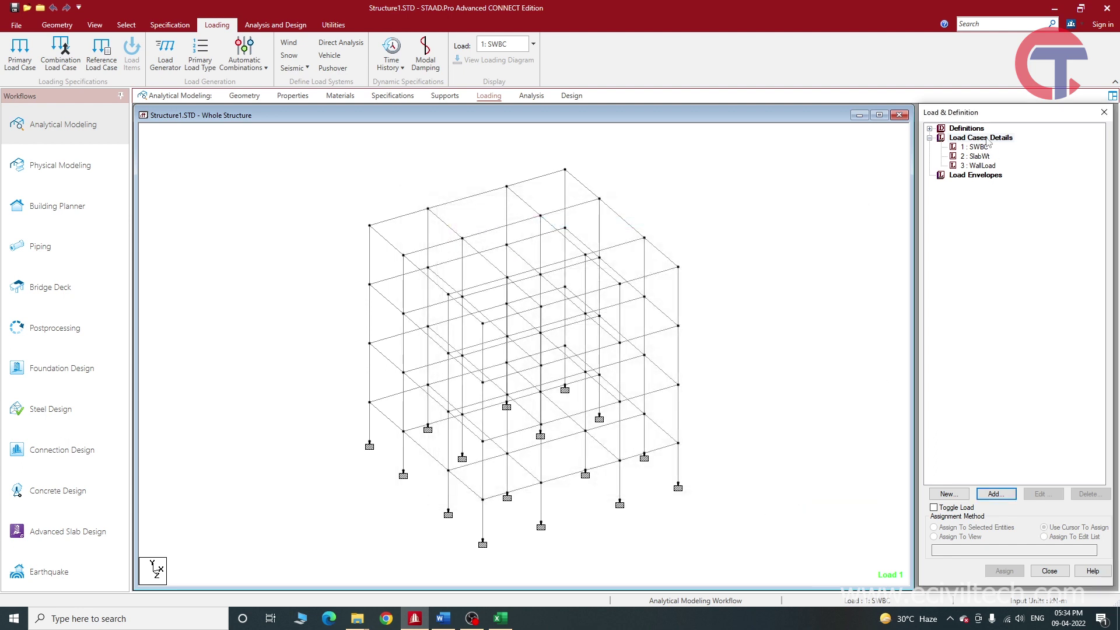
left_click(980, 156)
left_click(981, 148)
left_click(983, 156)
left_click(985, 166)
Add a selfweight load in the Y direction with factor -1 to the SWBC load case.
left_click(977, 147)
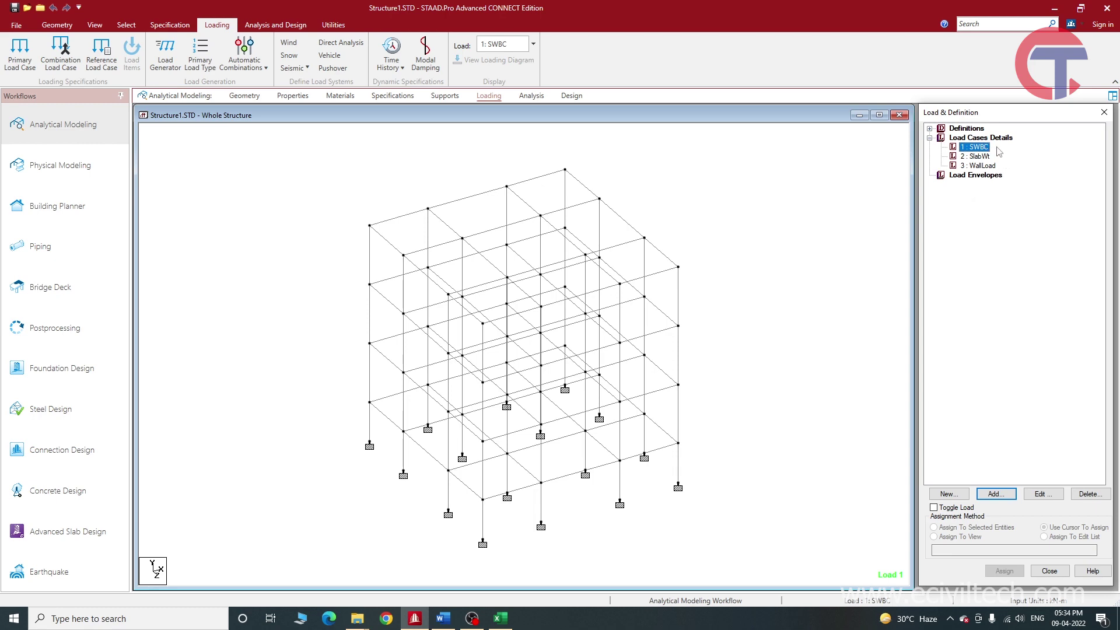
left_click(995, 494)
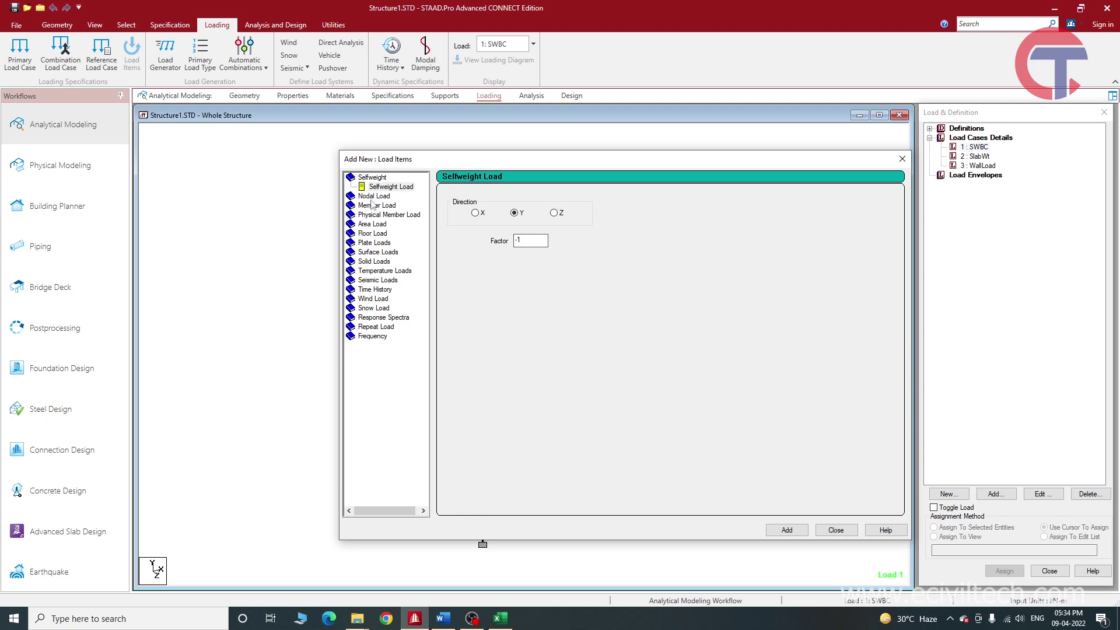
left_click(374, 188)
double_click(534, 243)
left_click(515, 213)
left_click(522, 247)
double_click(522, 246)
left_click(521, 240)
left_click_drag(529, 245, 496, 248)
left_click(782, 529)
left_click(902, 158)
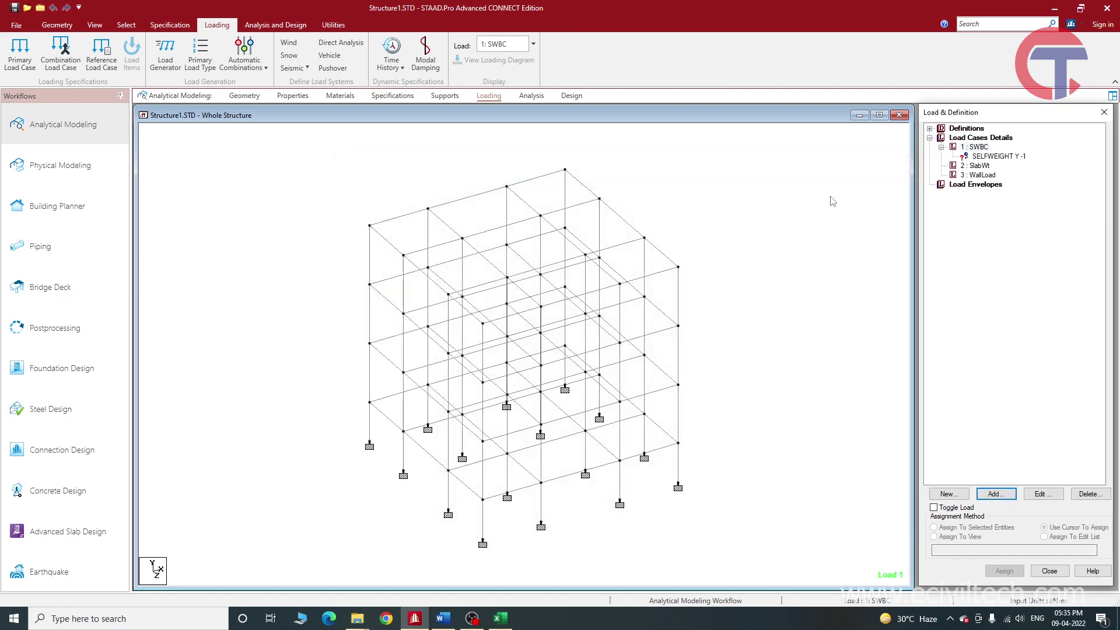
Assign the Y selfweight load to all members in the view and clear the selection.
left_click(993, 157)
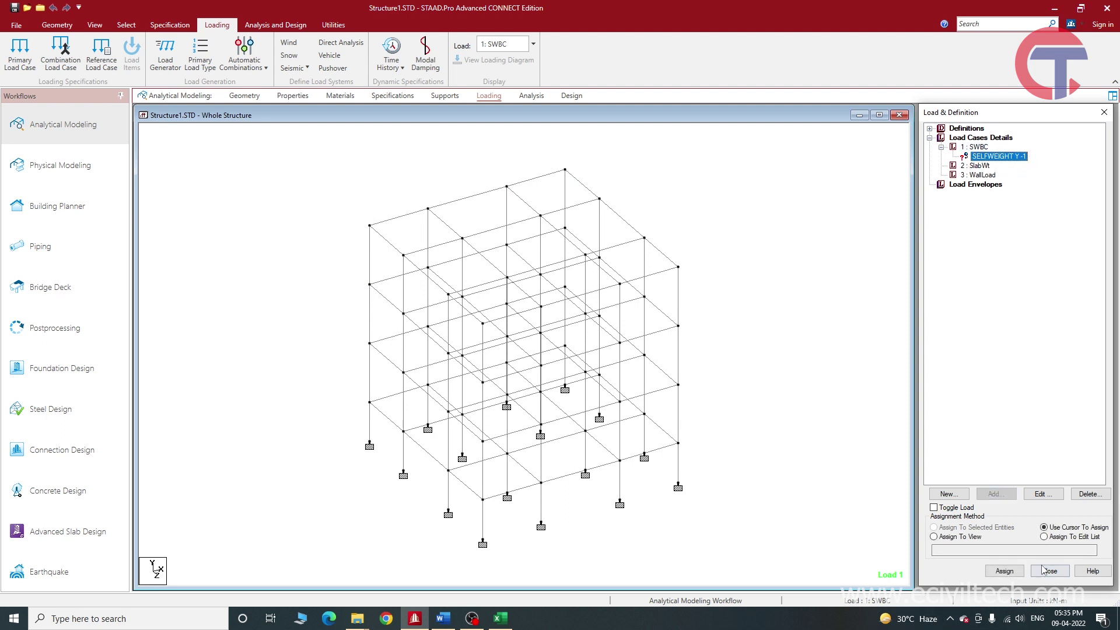
left_click(978, 543)
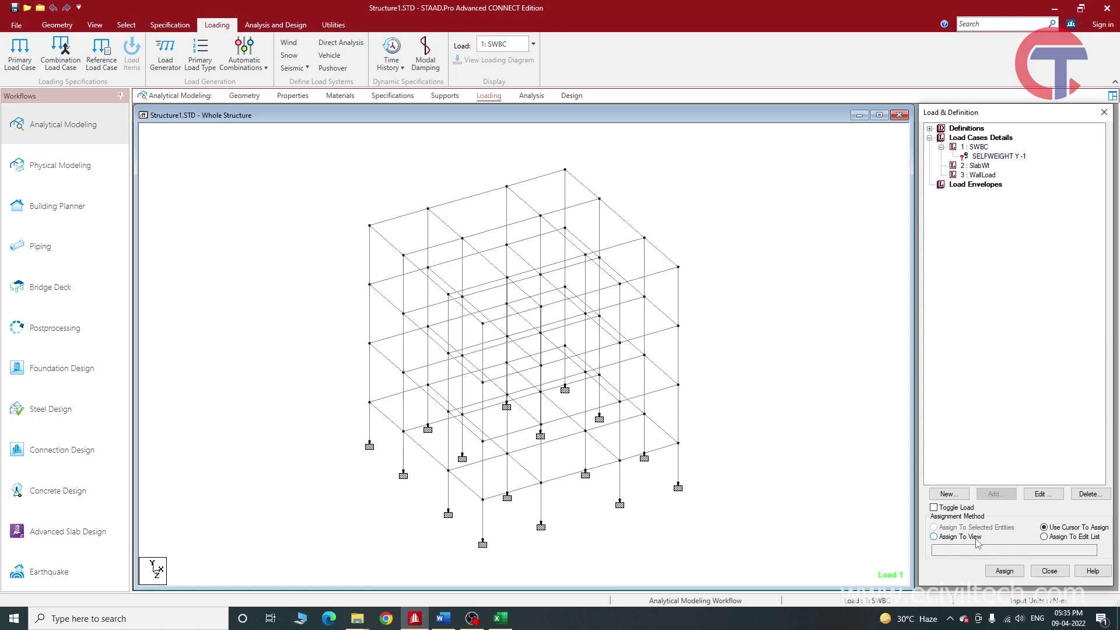
left_click(1004, 571)
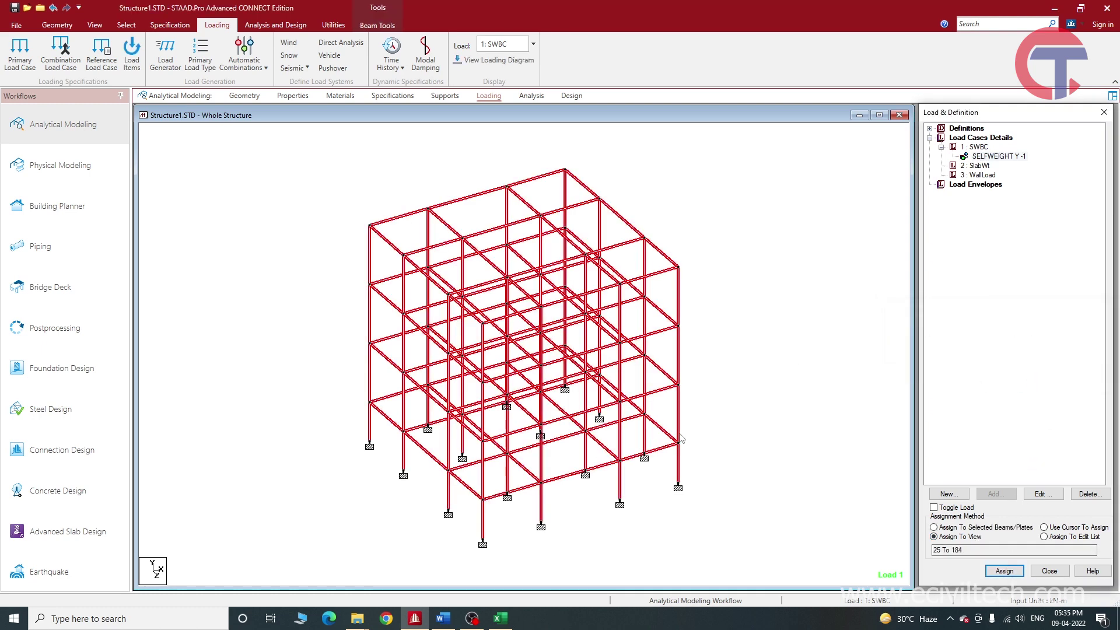
left_click(998, 156)
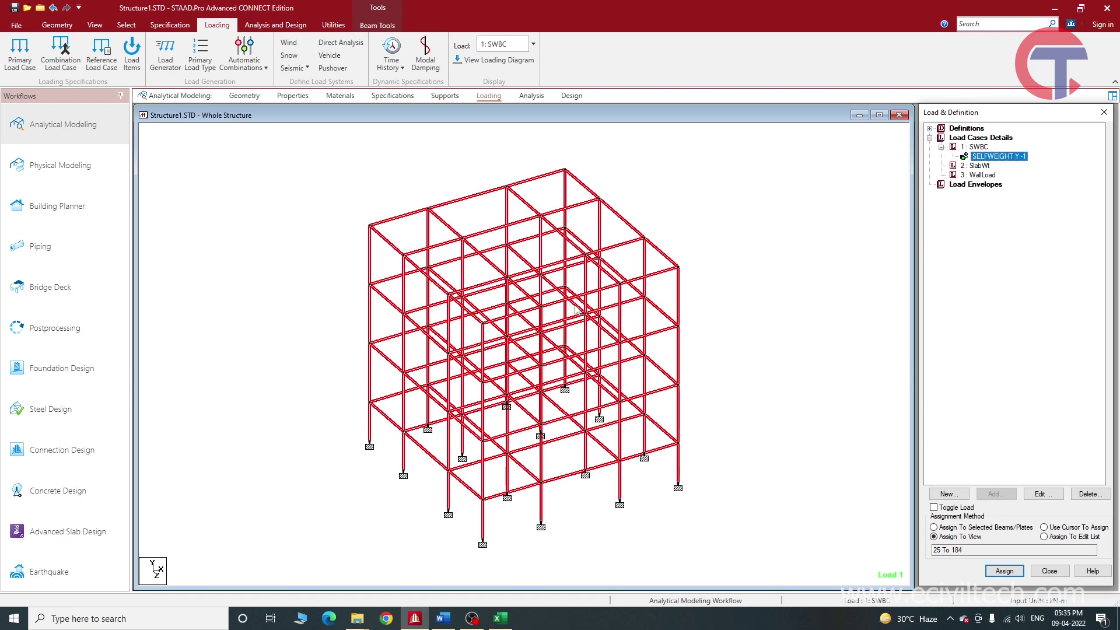
left_click(359, 166)
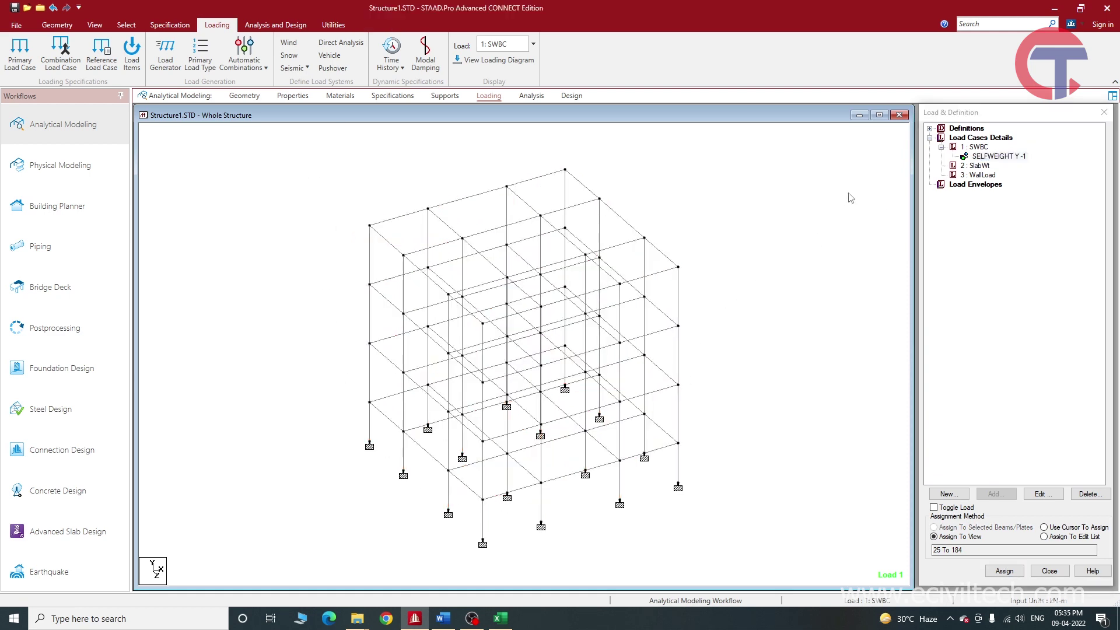
Inspect the section dimensions, length and concrete material properties of the middle beam on the rear roof edge.
double_click(469, 204)
left_click(470, 200)
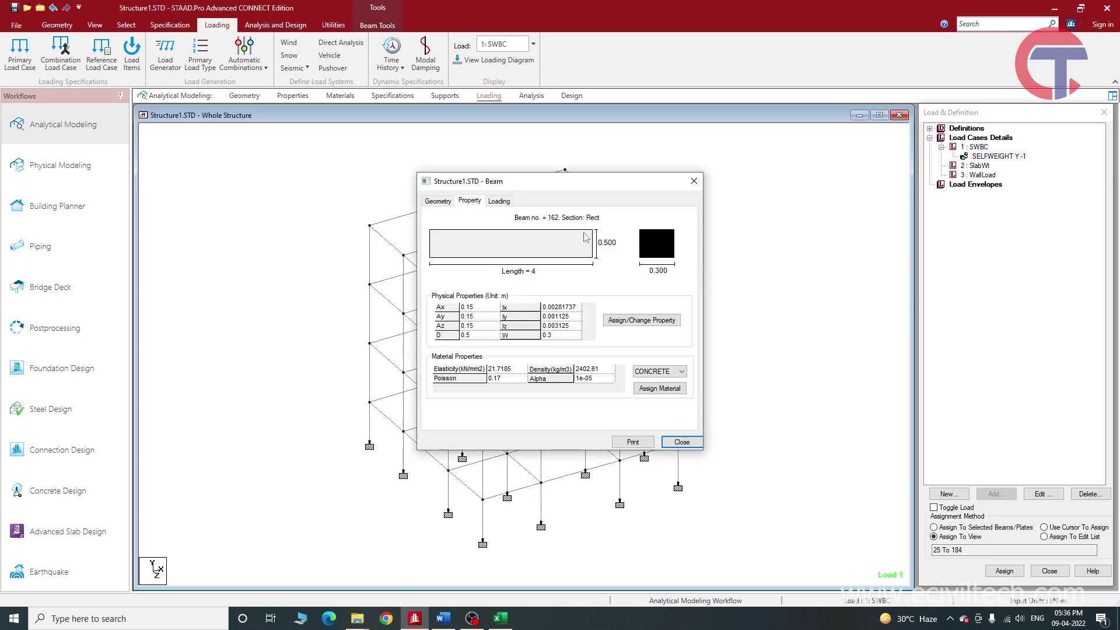
left_click_drag(552, 185, 661, 177)
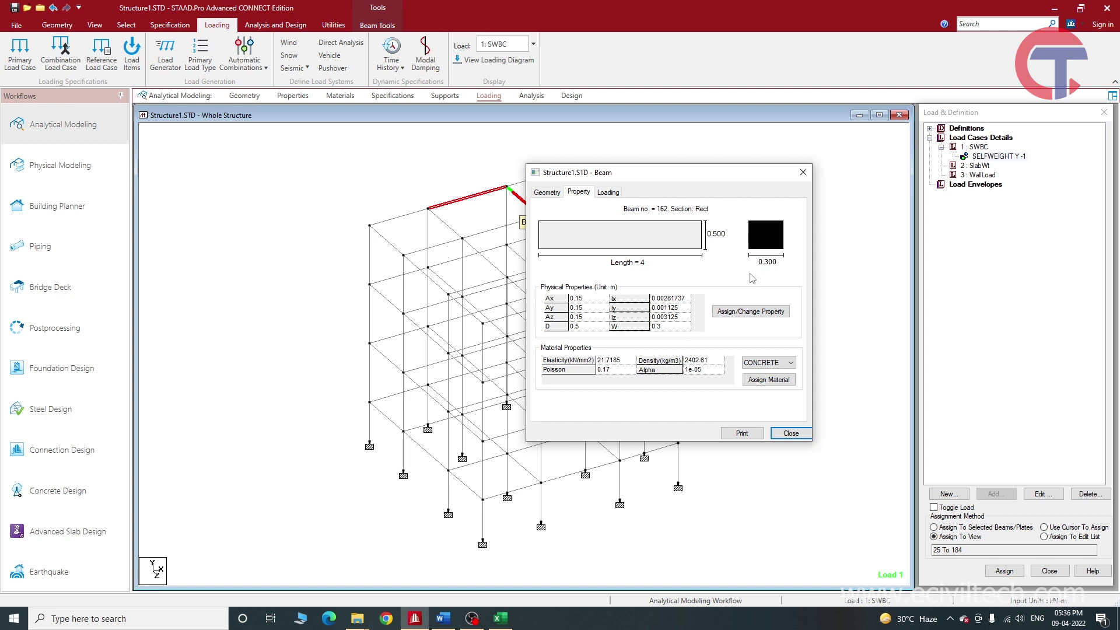
left_click(798, 178)
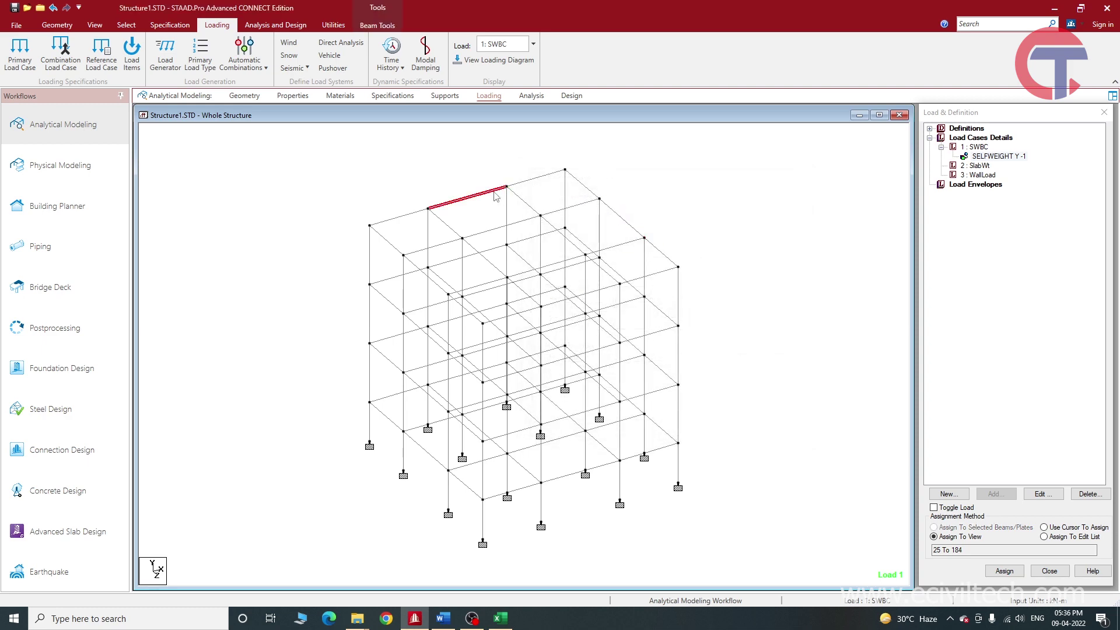
double_click(469, 198)
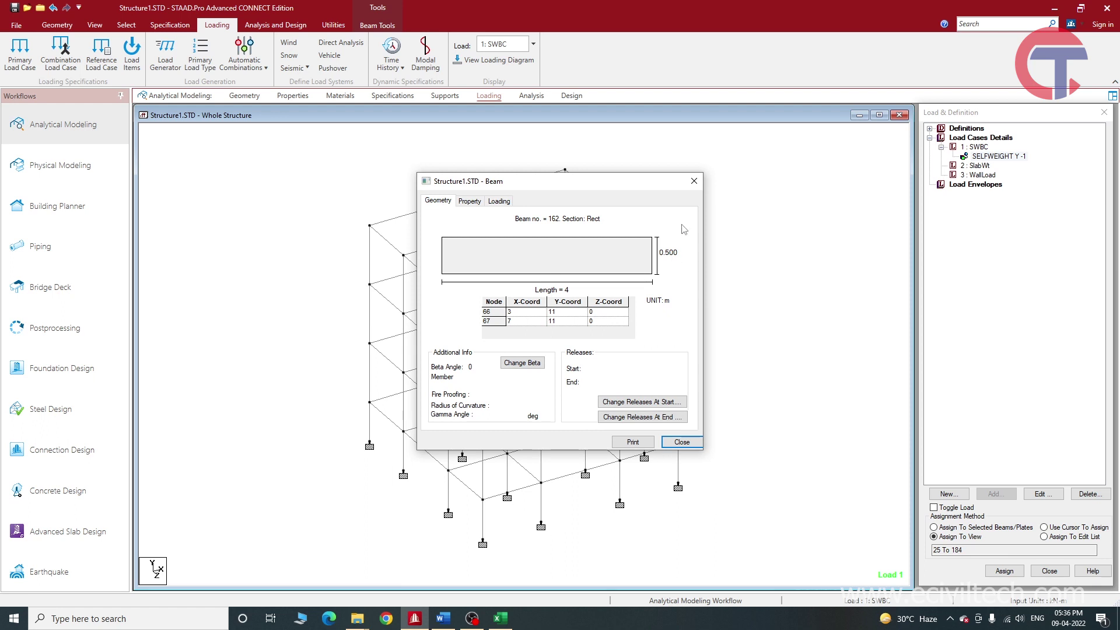
left_click(694, 181)
left_click(971, 157)
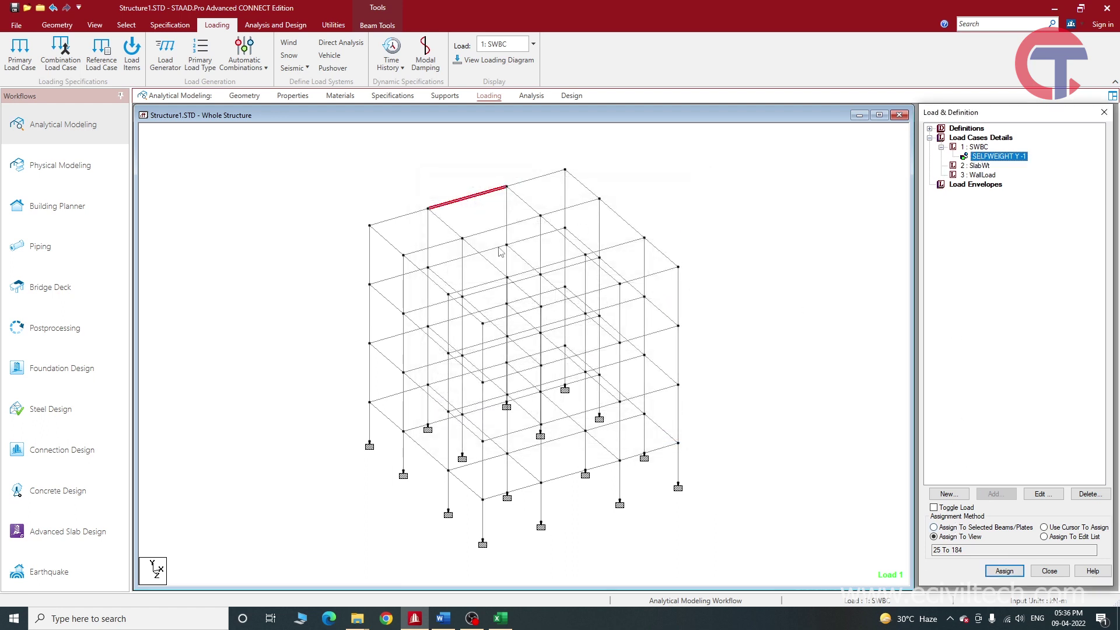
left_click(555, 364)
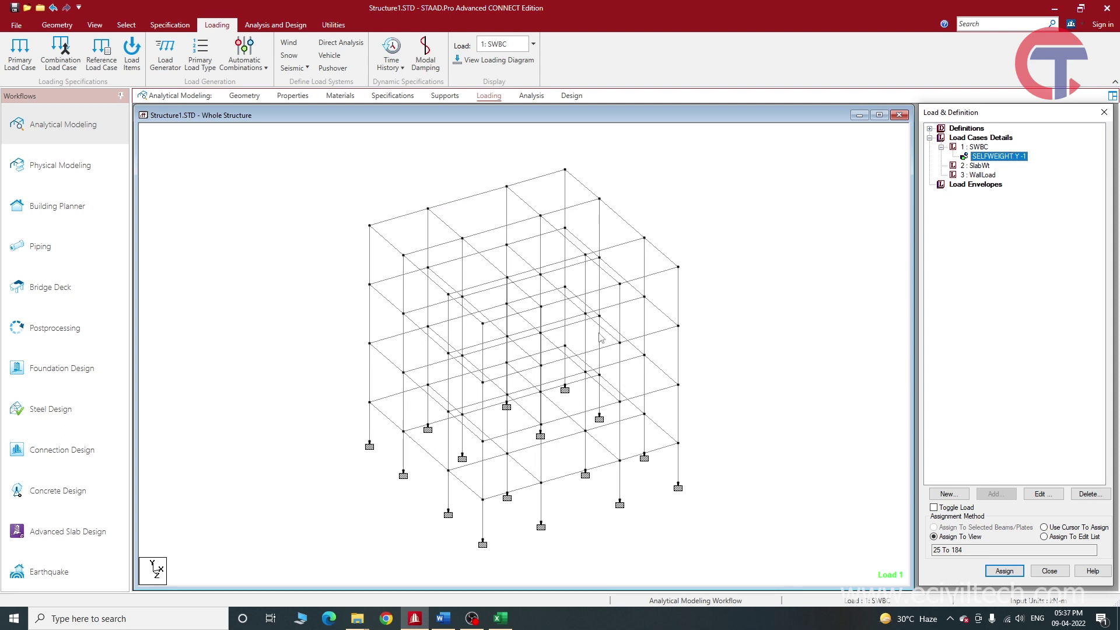
left_click(824, 292)
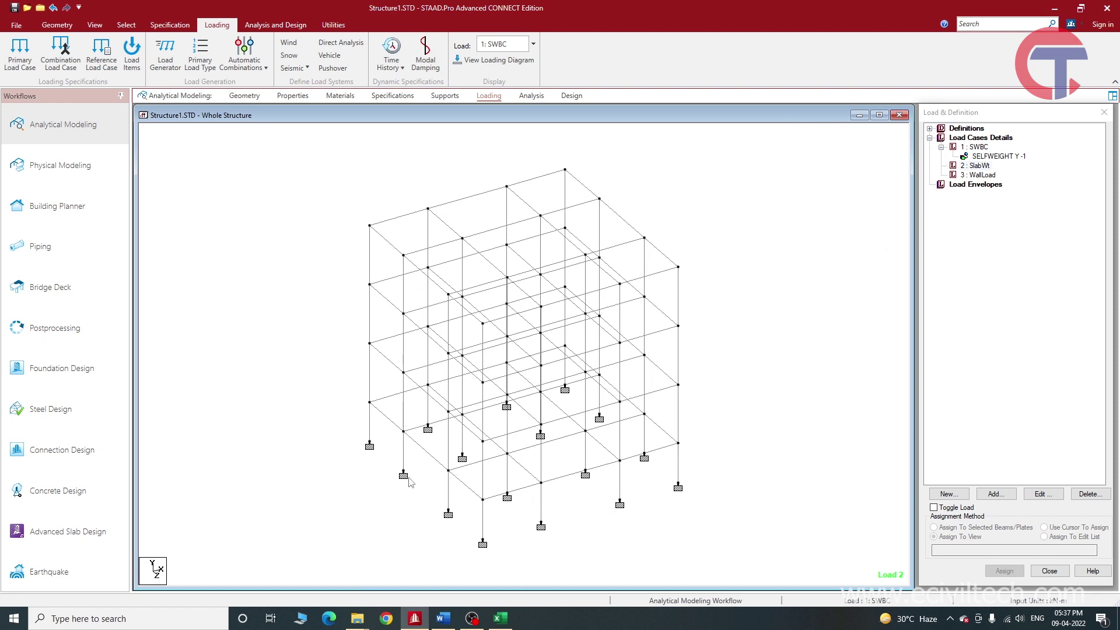
Open a new floor load item for the SlabWt load case and its pressure value for editing.
scroll(361, 460, "up", 1)
left_click(978, 166)
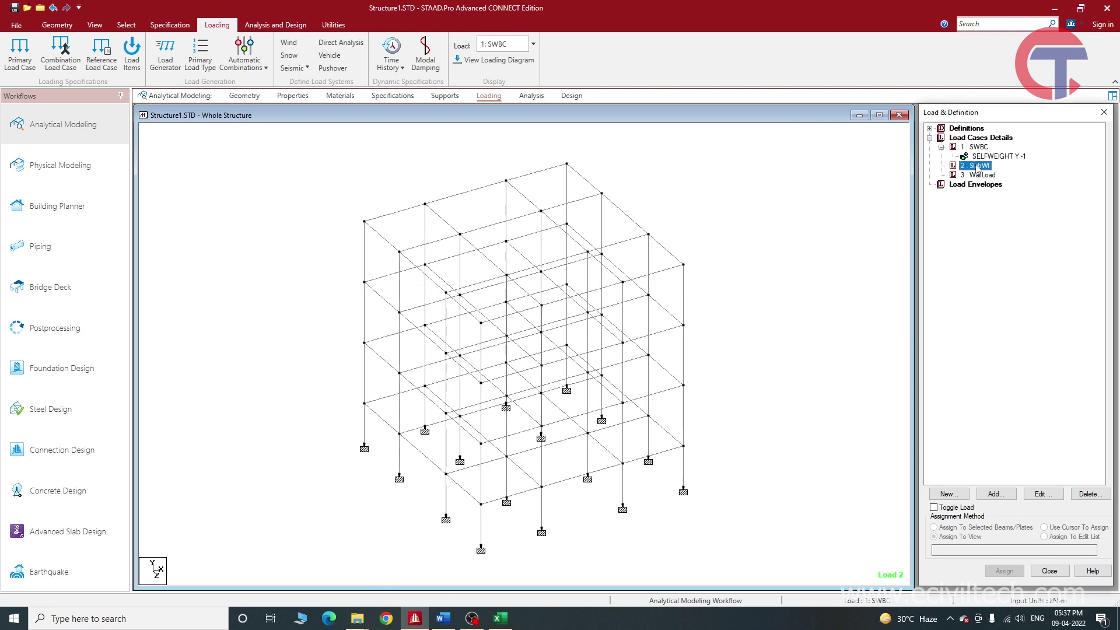
left_click(996, 494)
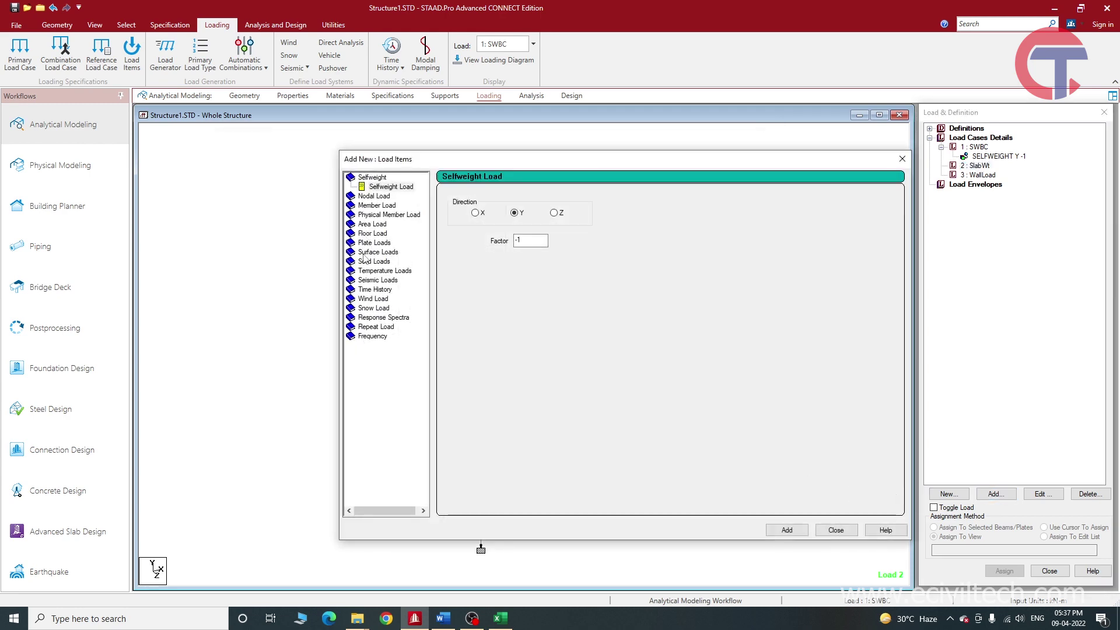
left_click(376, 234)
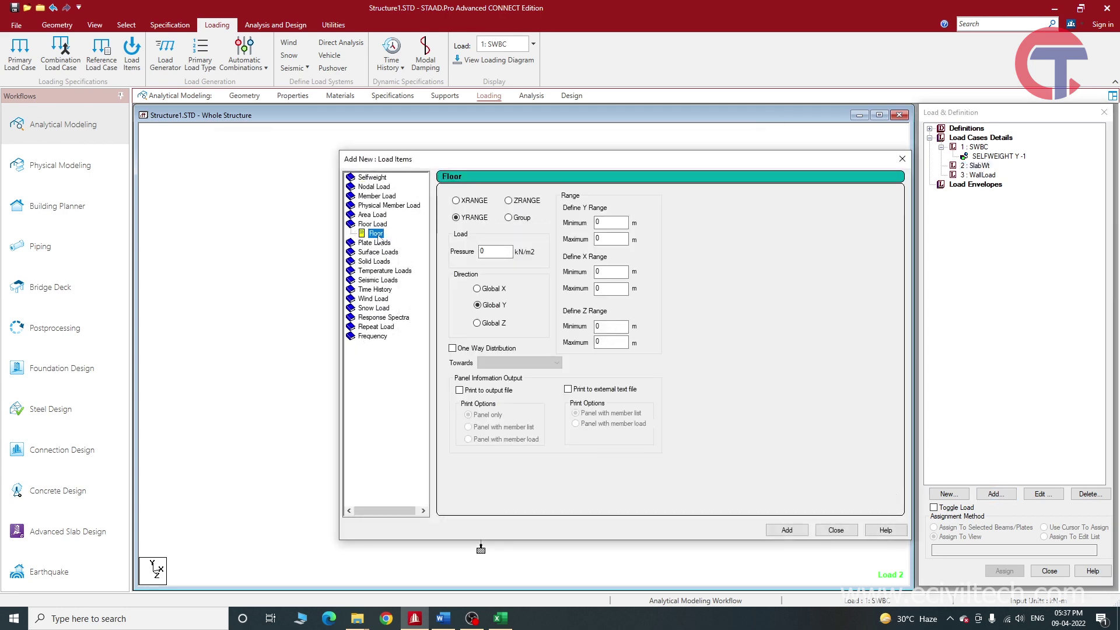
left_click(490, 251)
double_click(493, 252)
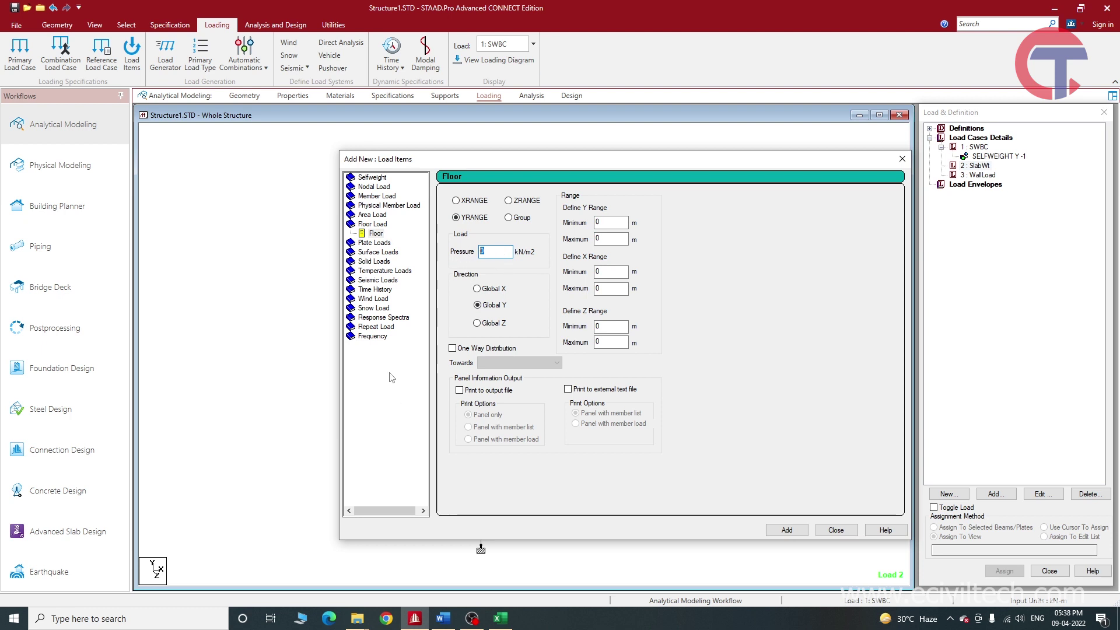
double_click(489, 249)
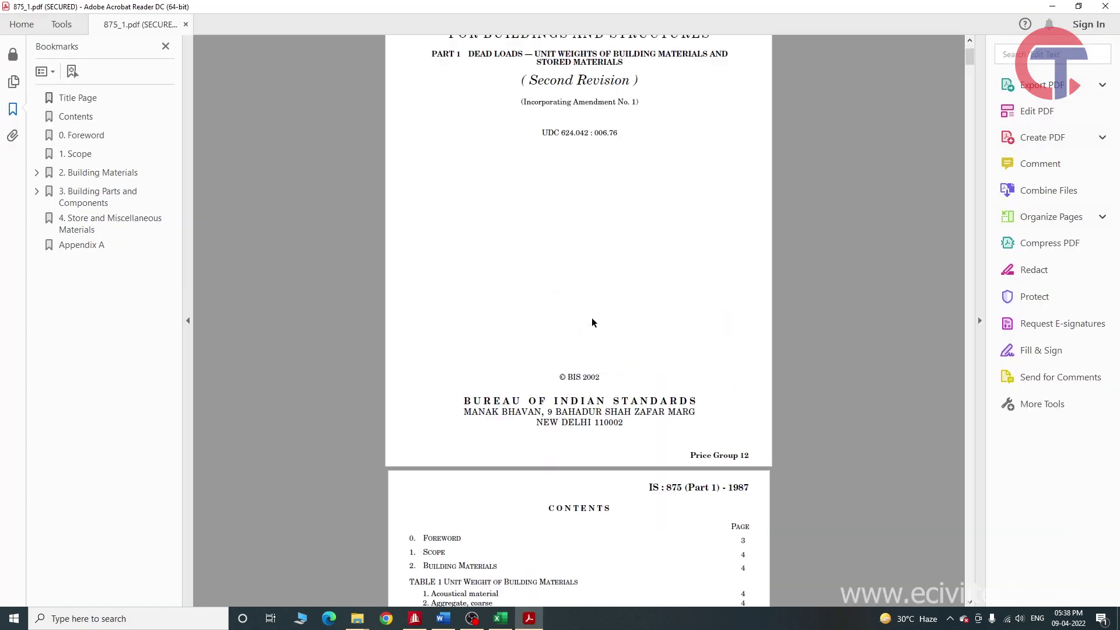
Find the Cement Concrete, Reinforced entry in Table 1 of the IS 875 (Part 1) document.
scroll(591, 322, "up", 3)
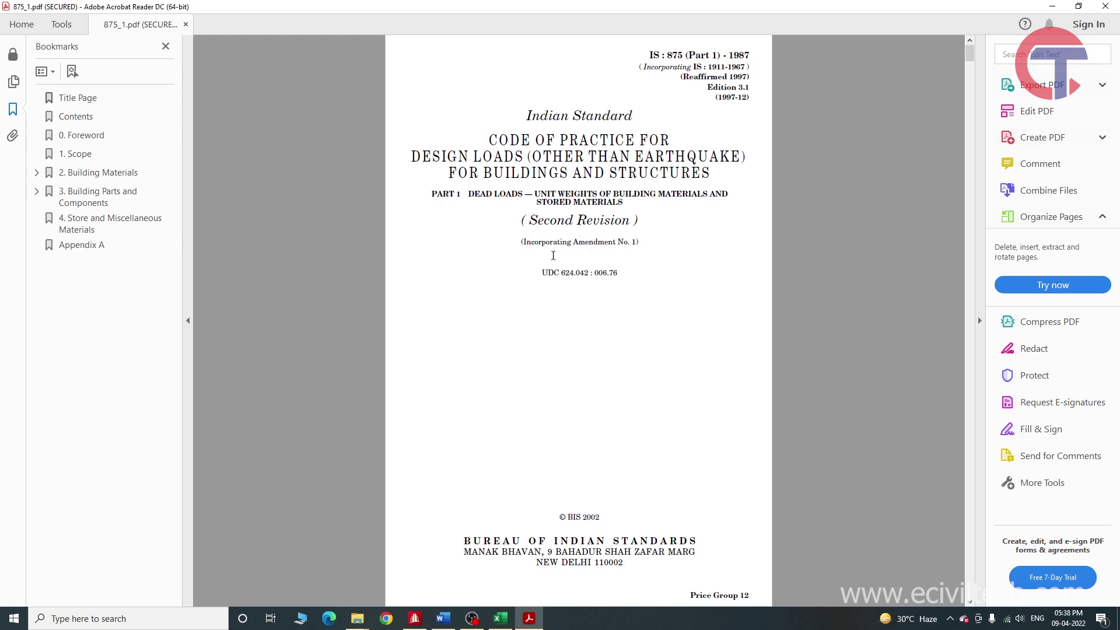
scroll(476, 297, "down", 20)
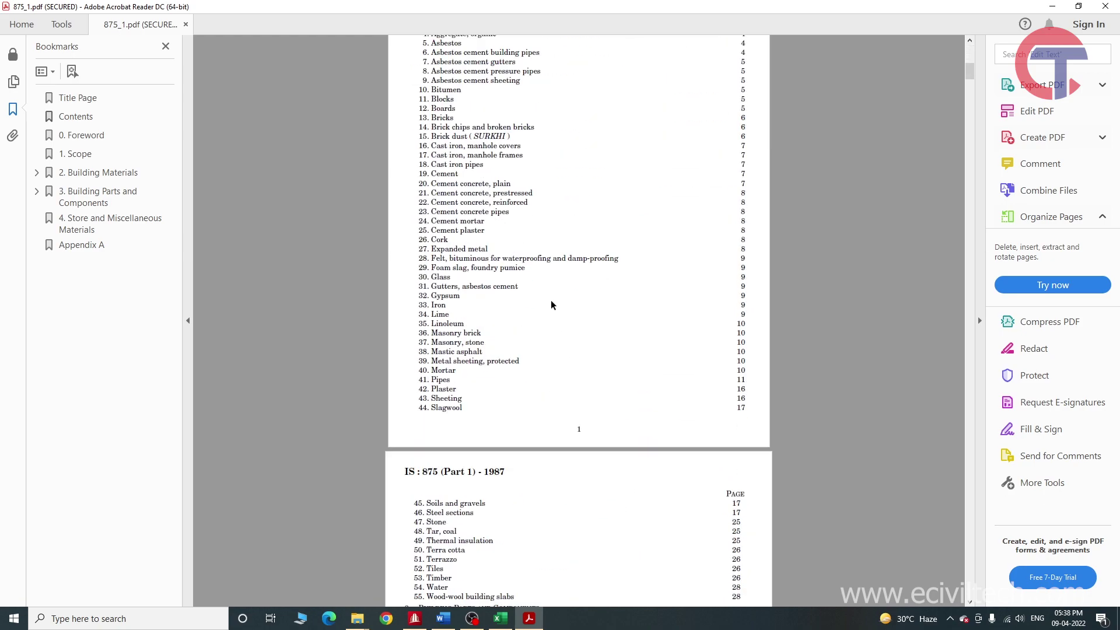
scroll(561, 220, "down", 20)
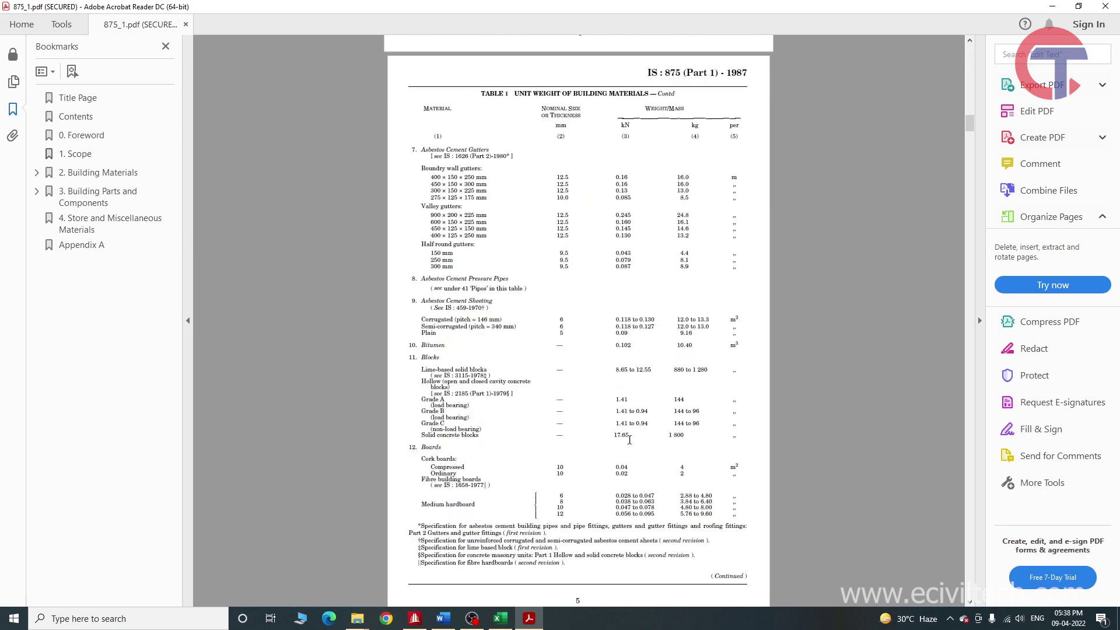
scroll(630, 439, "down", 15)
scroll(604, 355, "down", 10)
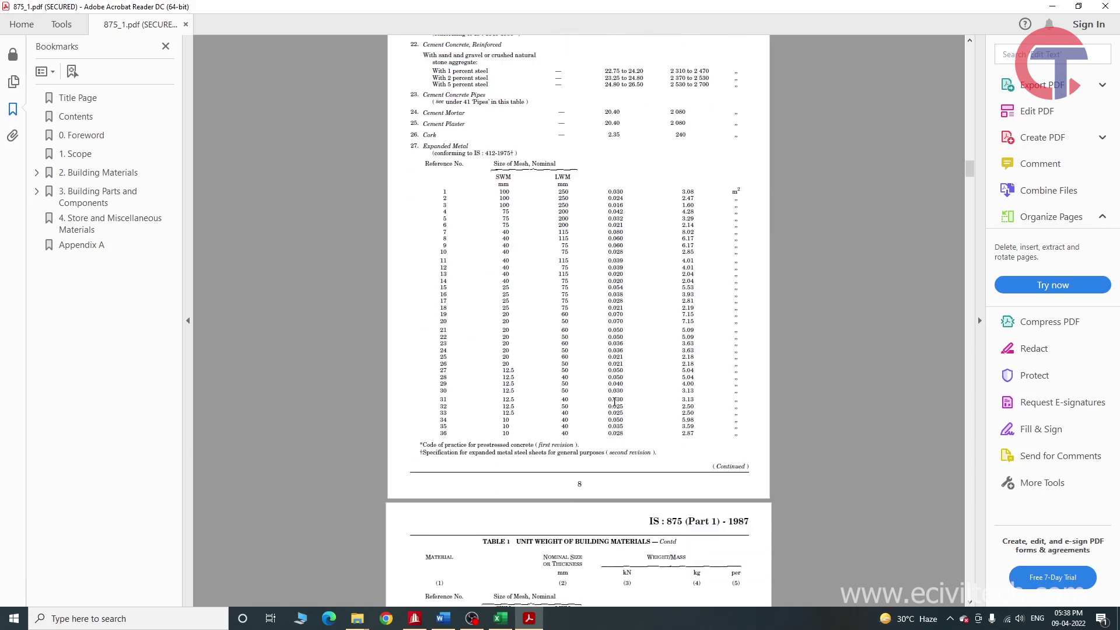
scroll(601, 385, "up", 5)
scroll(504, 185, "up", 3, "ctrl")
scroll(273, 193, "up", 1)
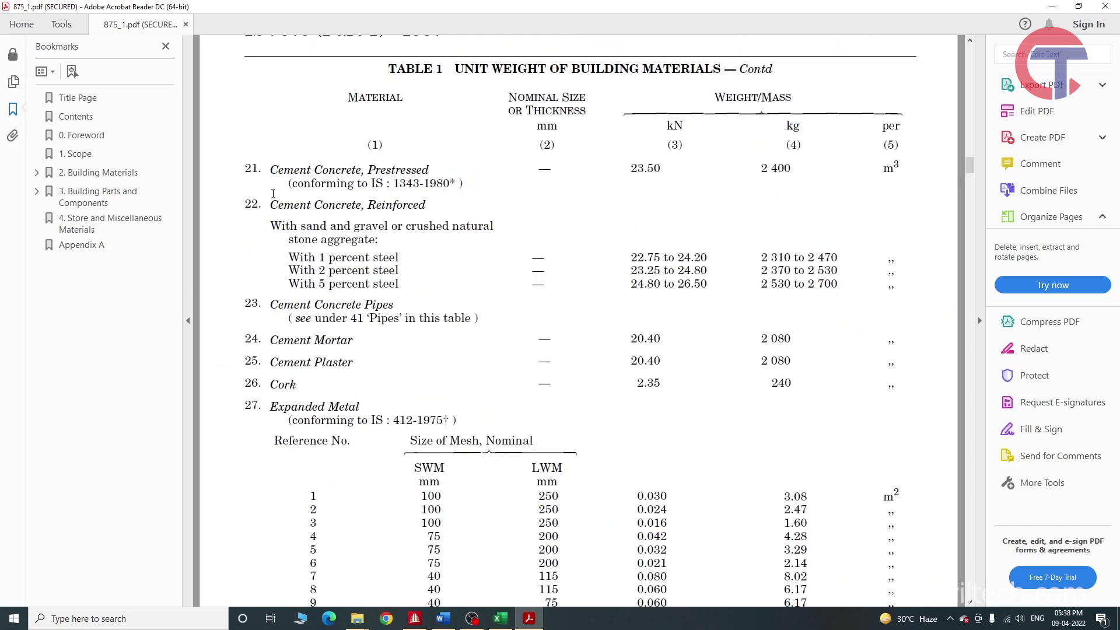
Examine the unit weight range in kN for reinforced cement concrete with 2 percent steel, highlighting its upper value.
left_click_drag(273, 193, 401, 197)
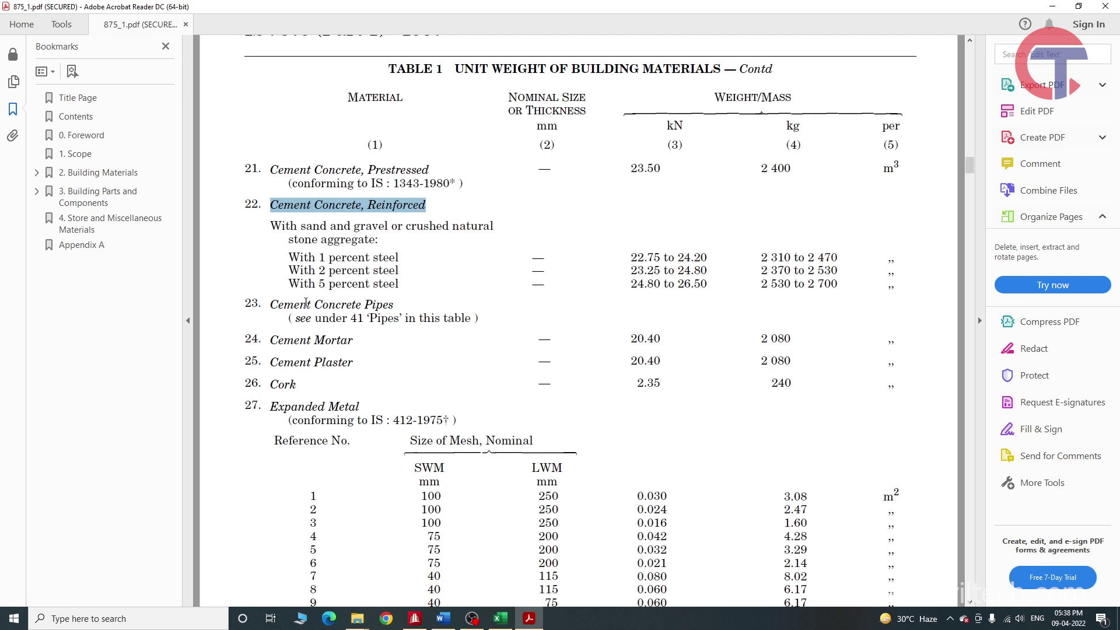
left_click_drag(290, 270, 400, 271)
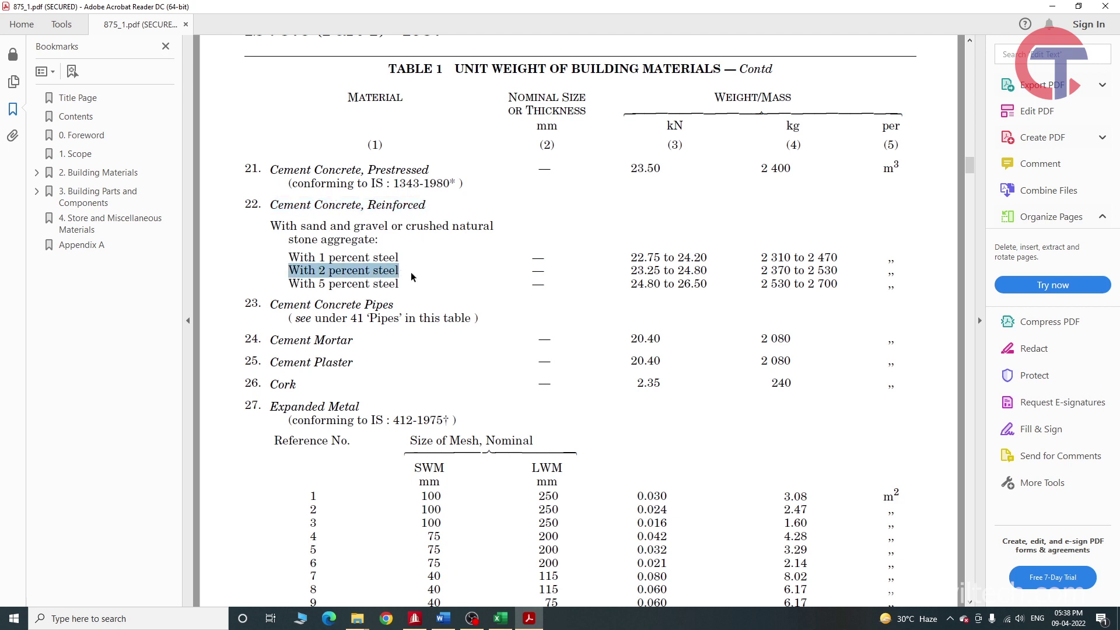
triple_click(682, 268)
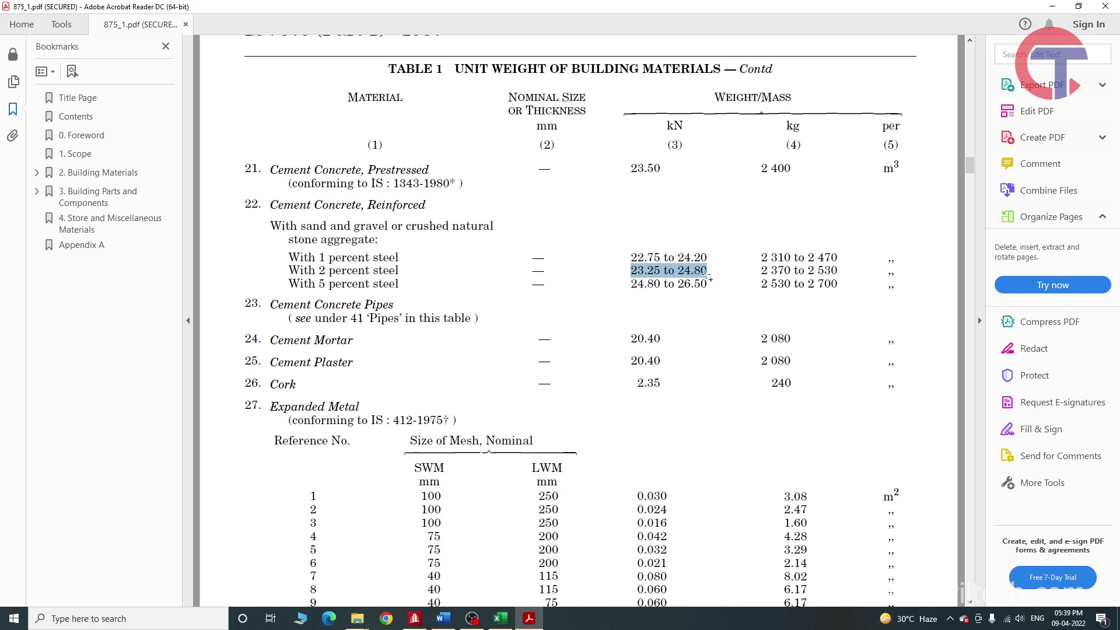
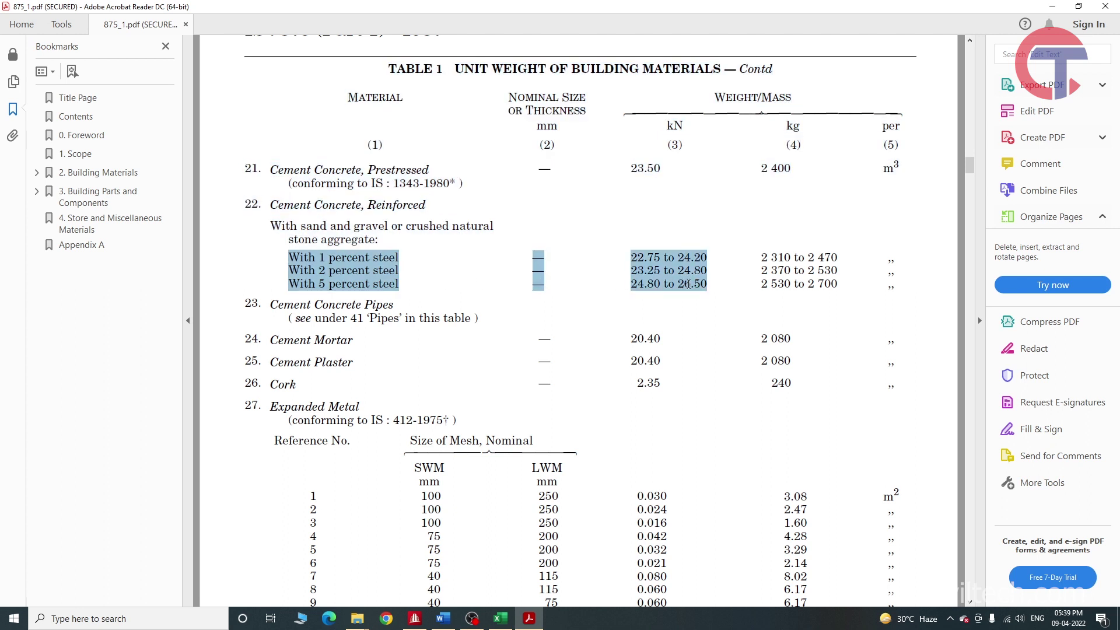
left_click(327, 282)
left_click_drag(289, 272, 711, 275)
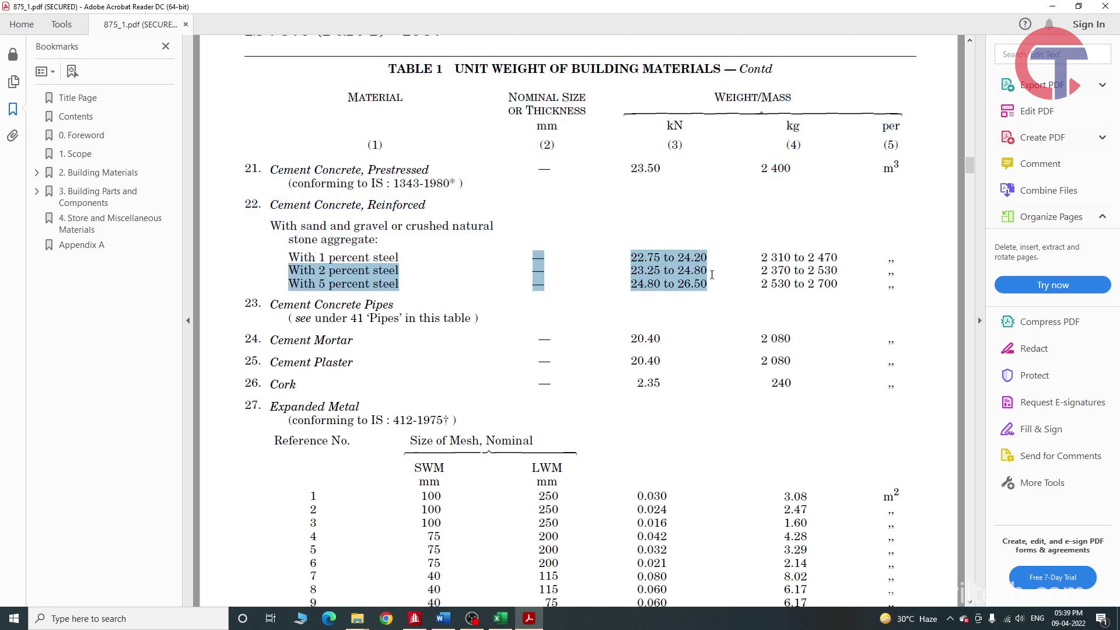
left_click(421, 278)
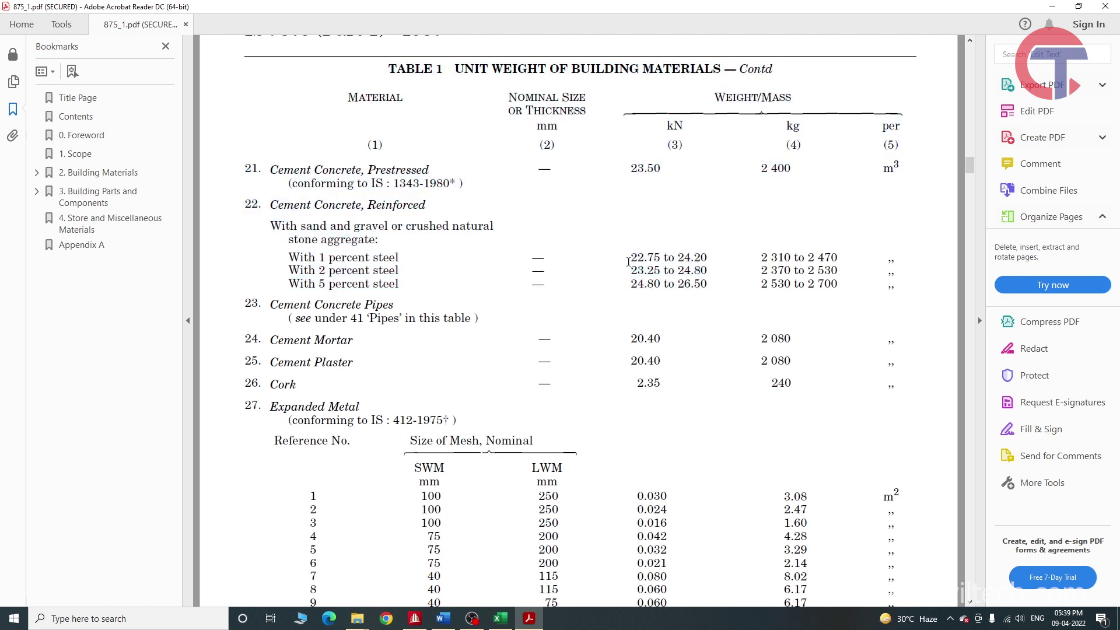
left_click_drag(632, 271, 707, 272)
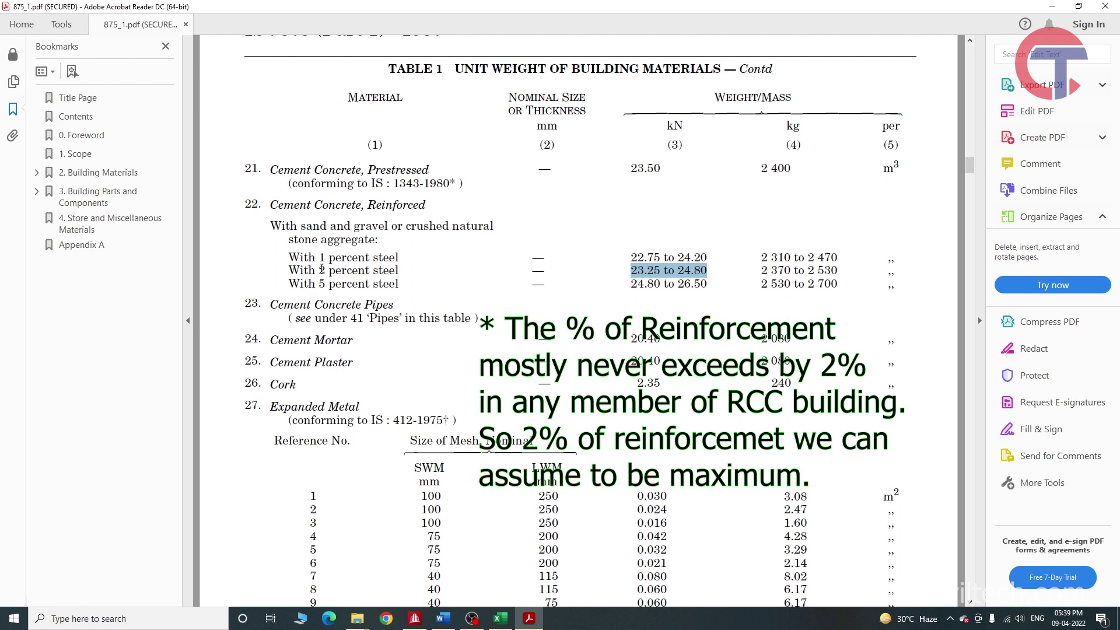
left_click(684, 272)
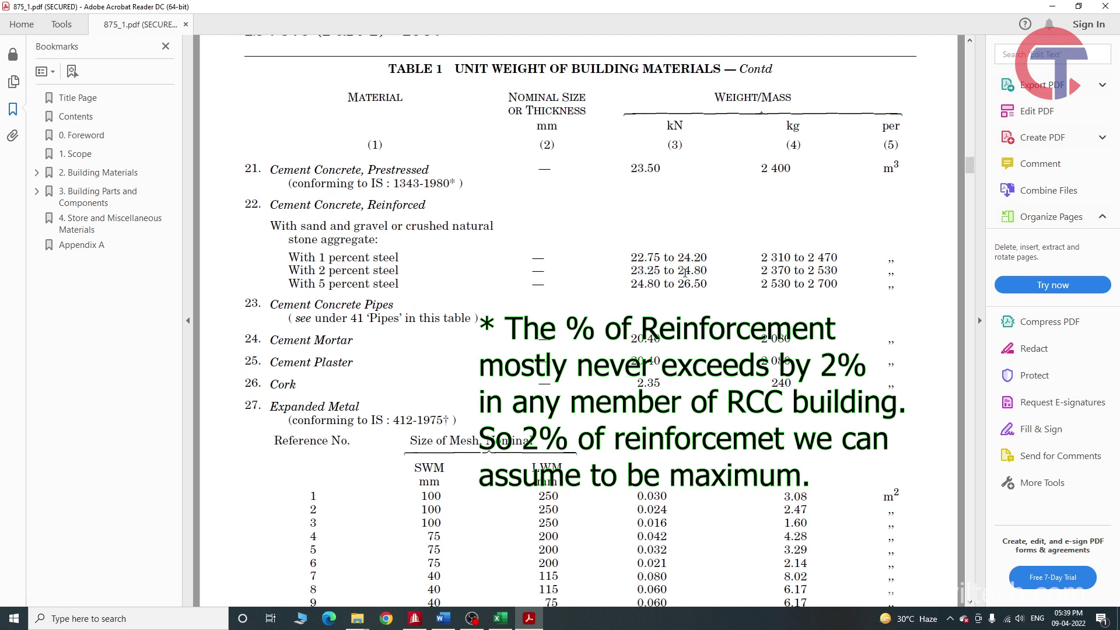
left_click_drag(683, 272, 707, 271)
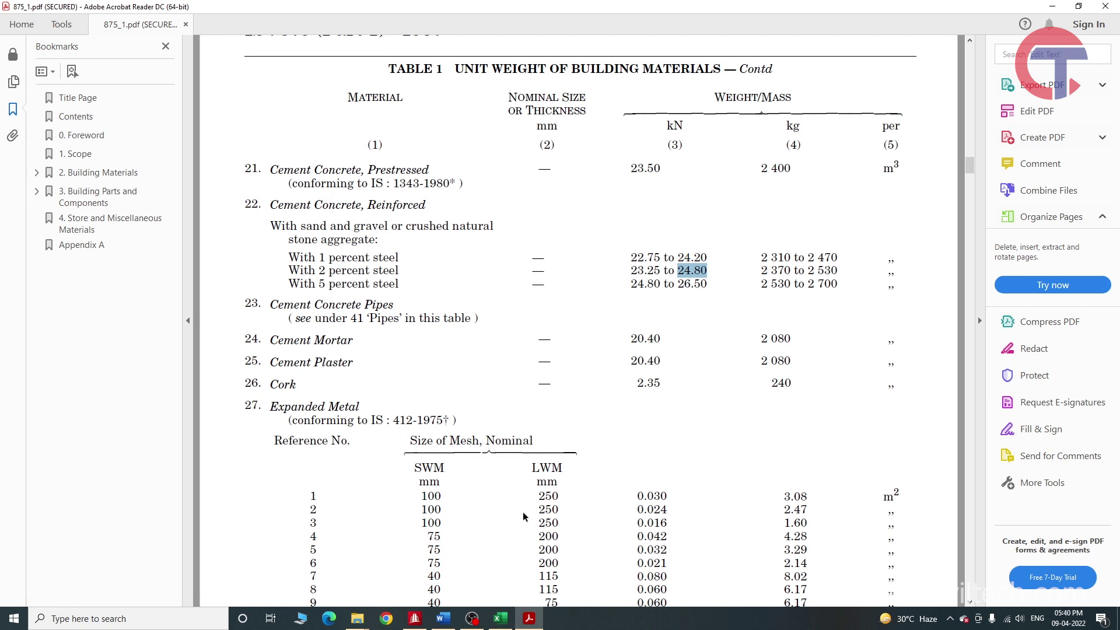
In Excel, label cell A4 "Self wt. of slab =" and enter 0.125 in C4 and 25 in D4.
left_click(502, 620)
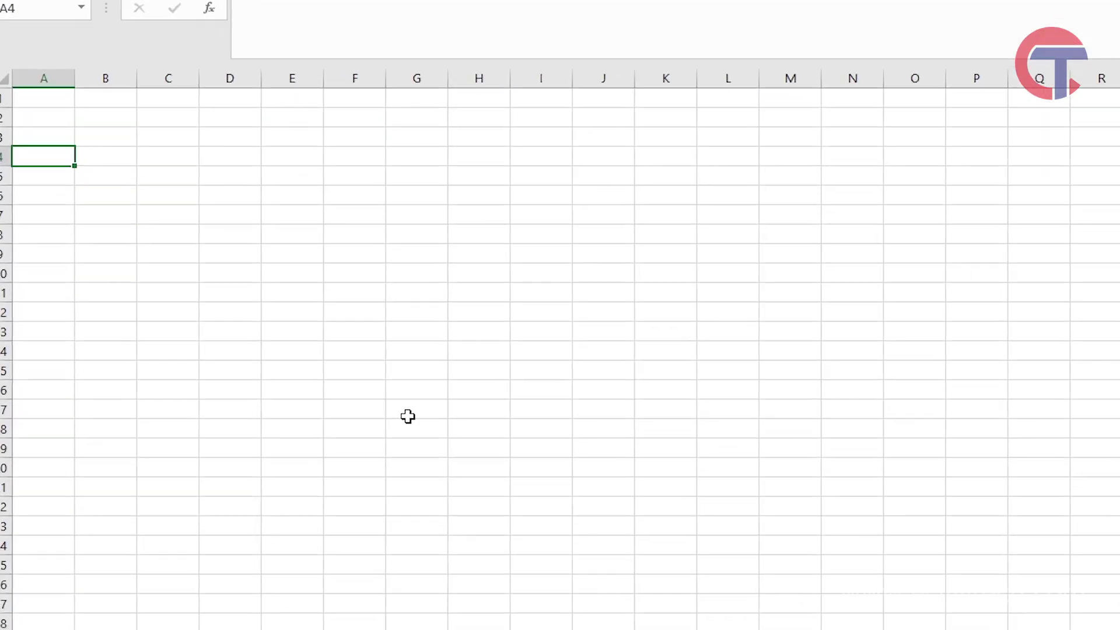
type("Self")
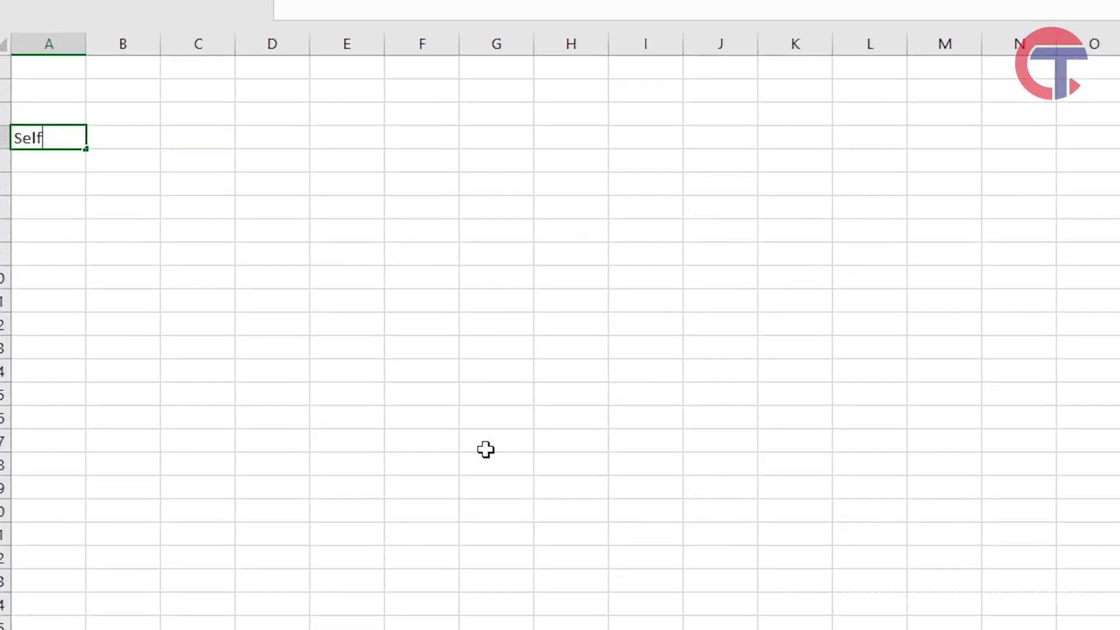
type(" wt. of slab =")
key("Tab")
key("Tab")
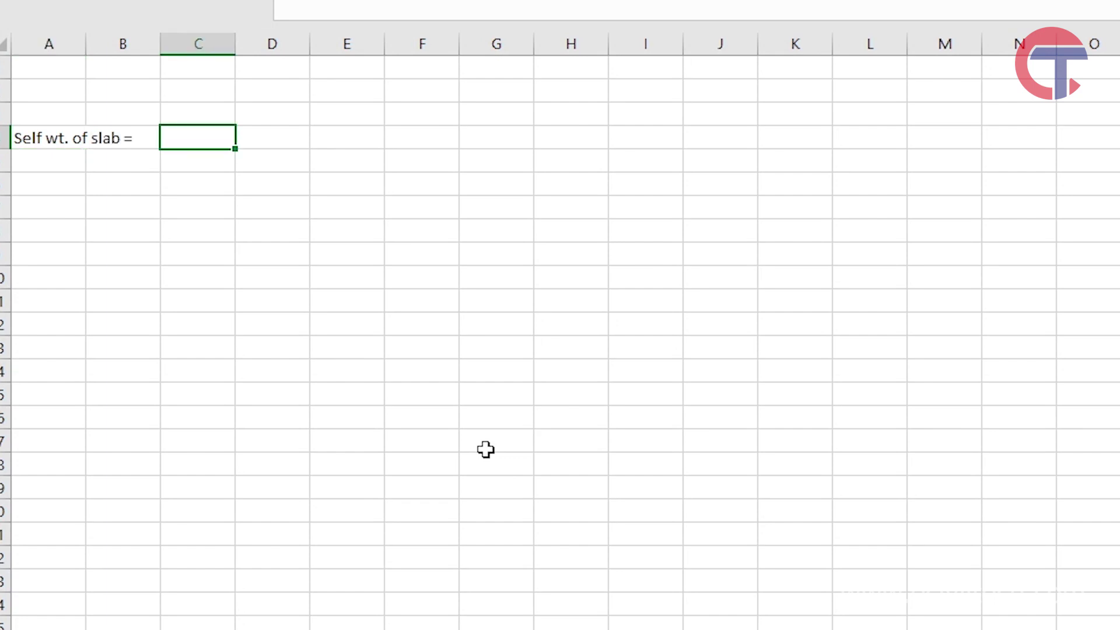
type(".125")
key("Tab")
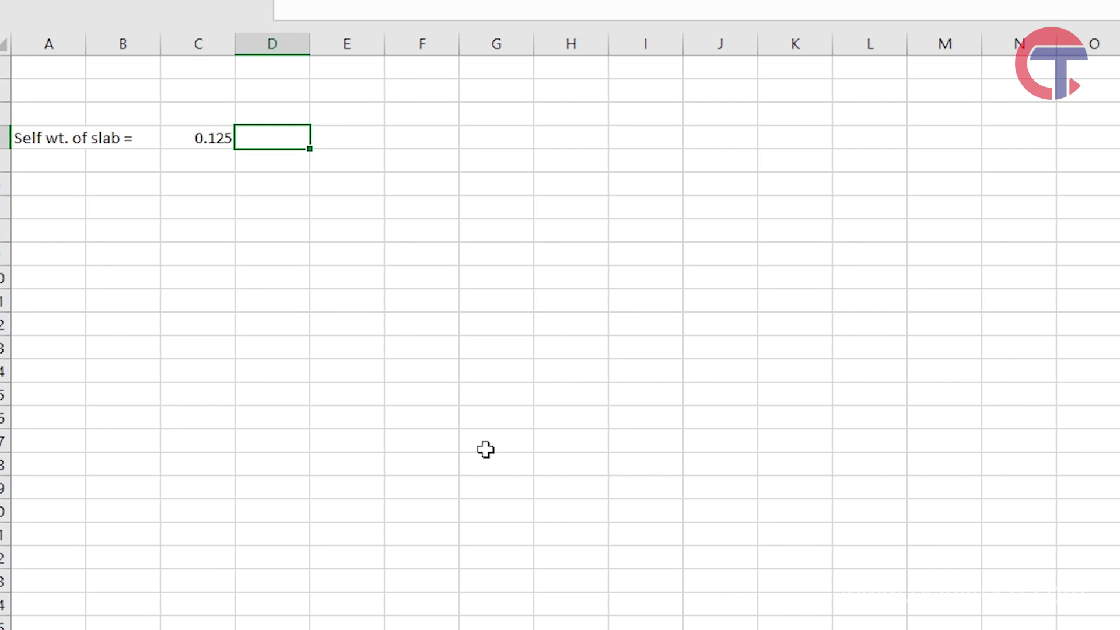
type("25")
key("Tab")
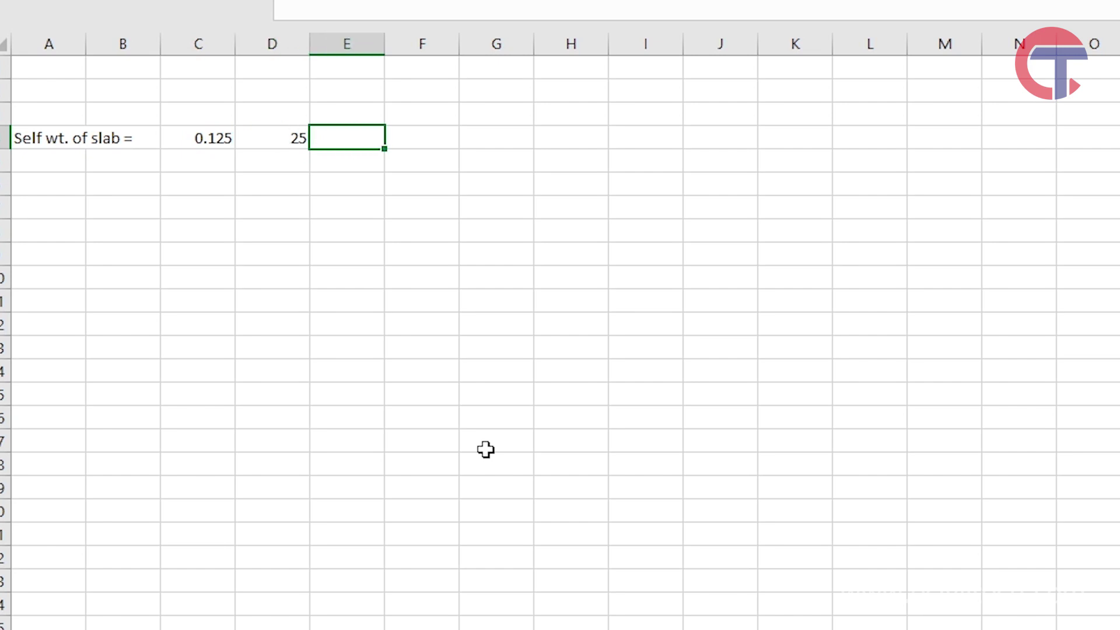
Put an equals sign in E4 and a formula in F4 that multiplies C4 by D4.
type("=")
key("Tab")
type("=")
key("Left")
key("Left")
key("Left")
type("*")
key("Left")
key("Left")
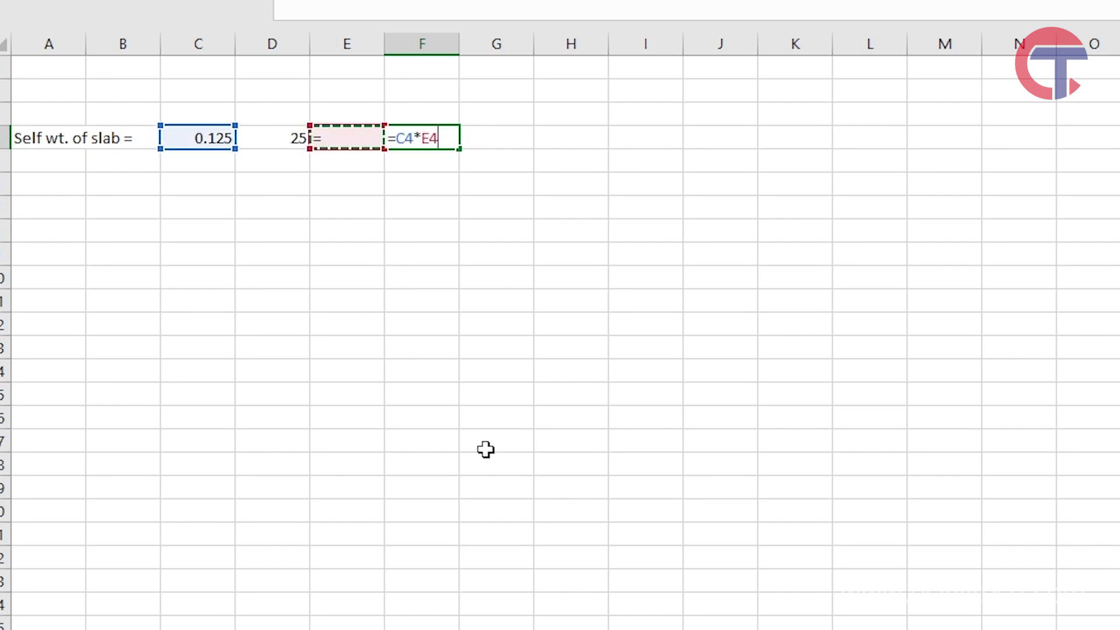
key("Return")
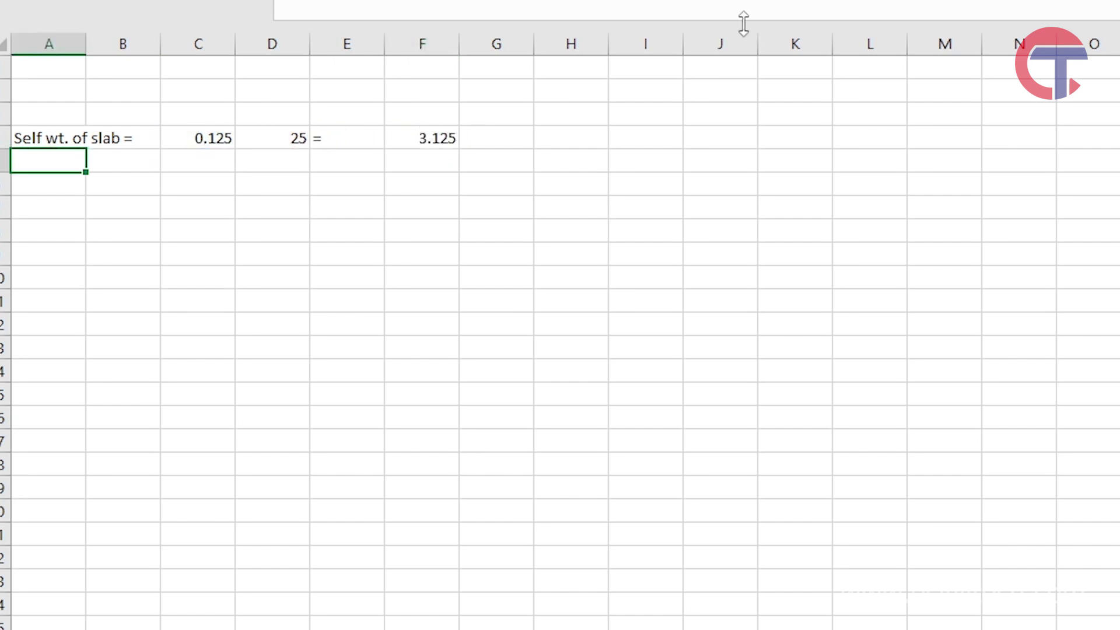
Enter the unit kN/sqm in G4, beside the calculated slab weight.
left_click(515, 135)
type("kN/sqm")
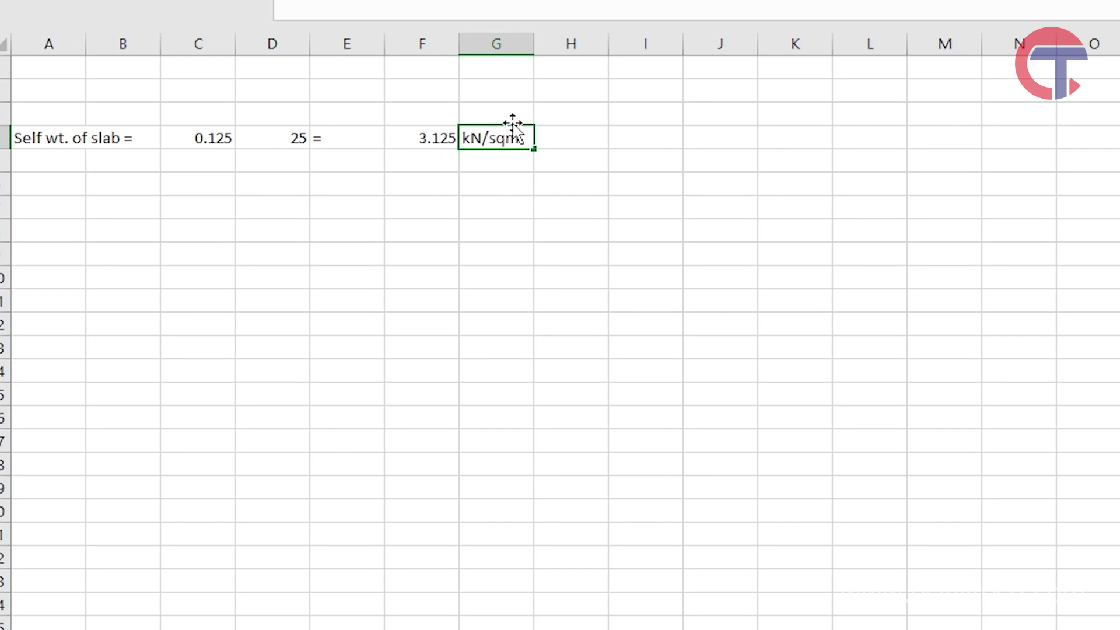
key("Return")
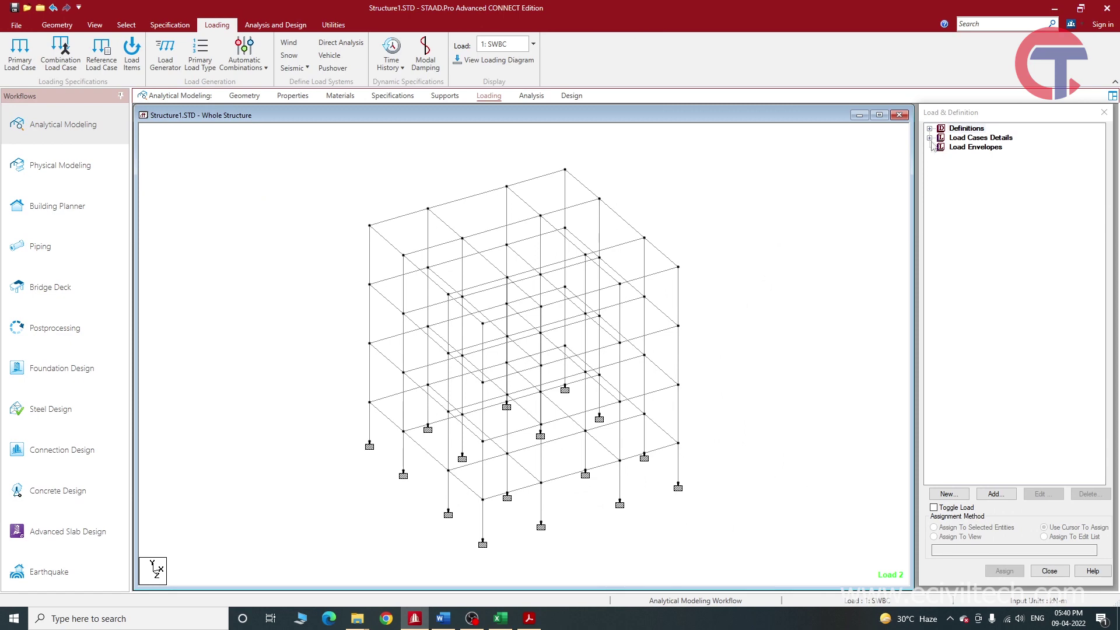
Add a YRANGE floor load of -3.125 kN/m2 in Global Y to the SlabWt load case and select it in the load list.
left_click(929, 137)
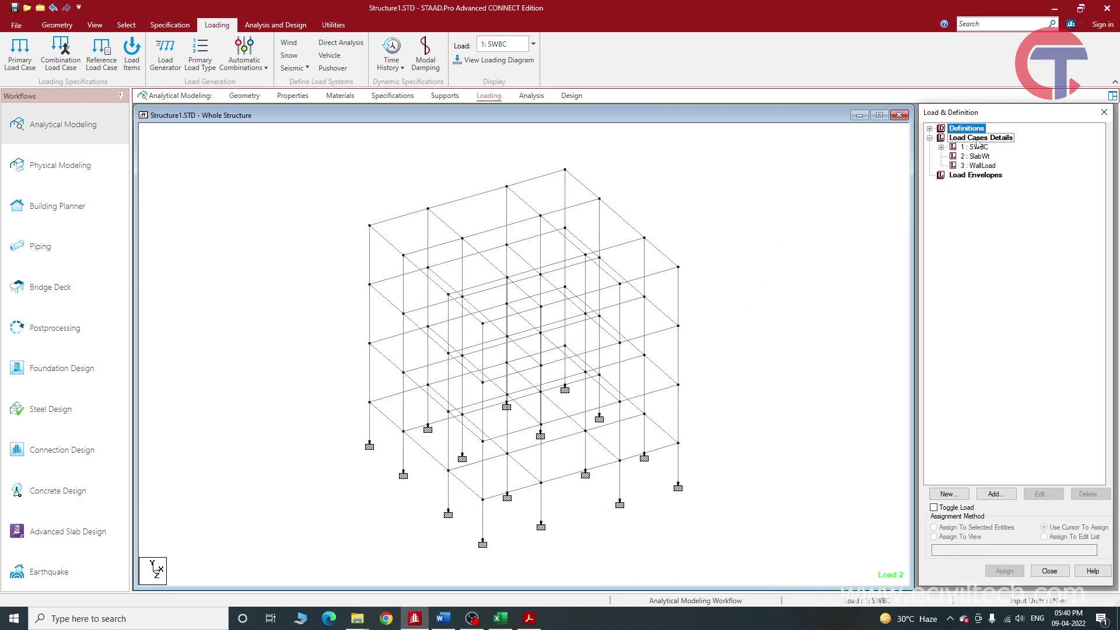
left_click(979, 156)
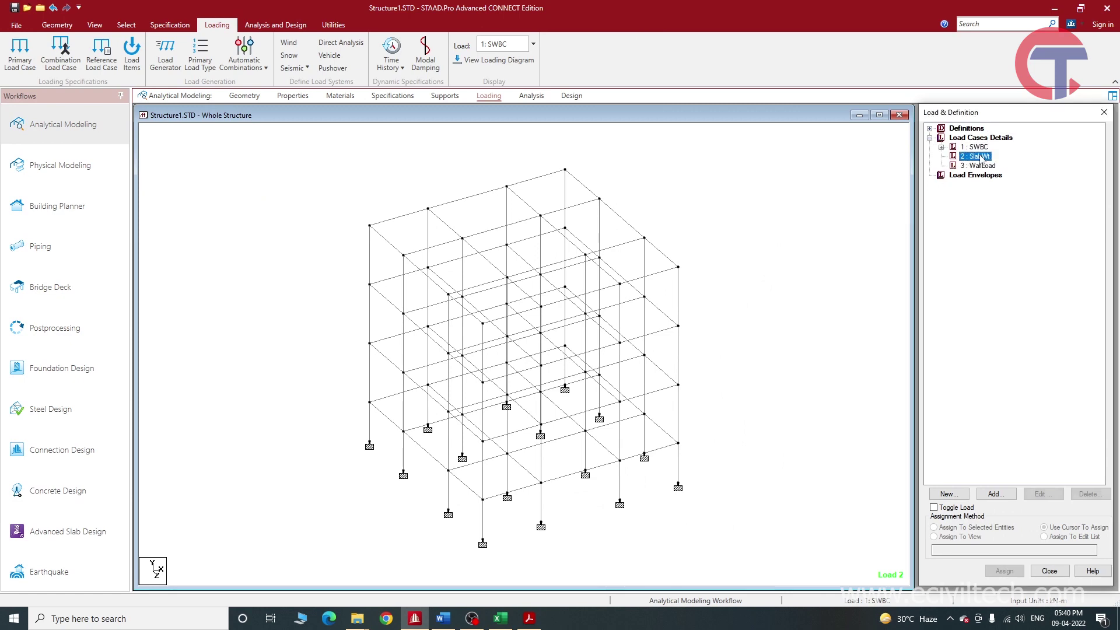
left_click(1009, 495)
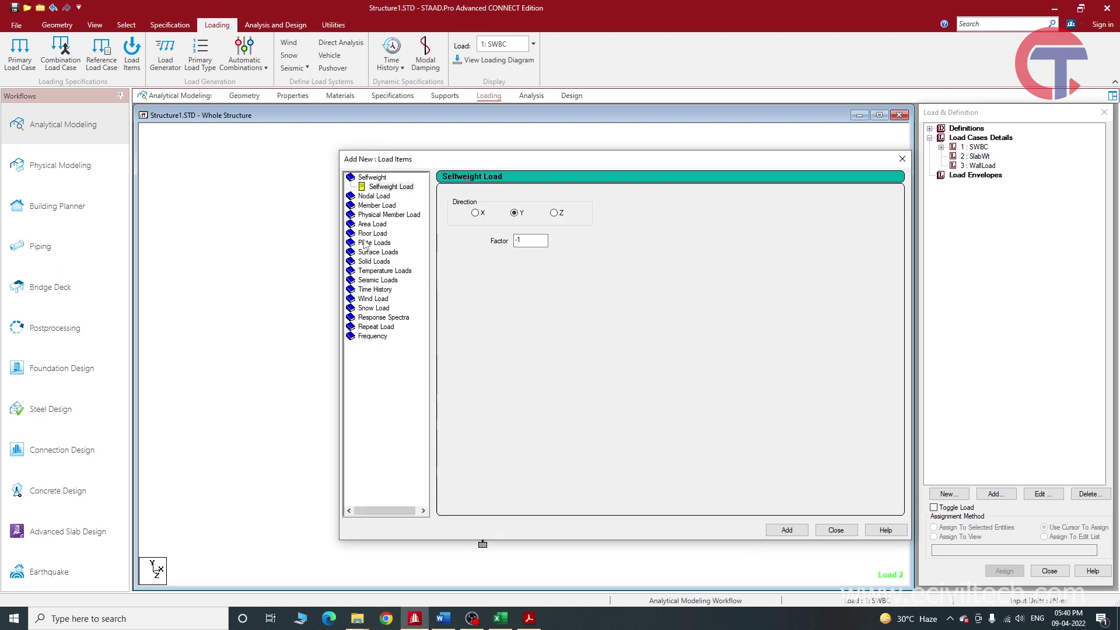
left_click(372, 224)
double_click(495, 251)
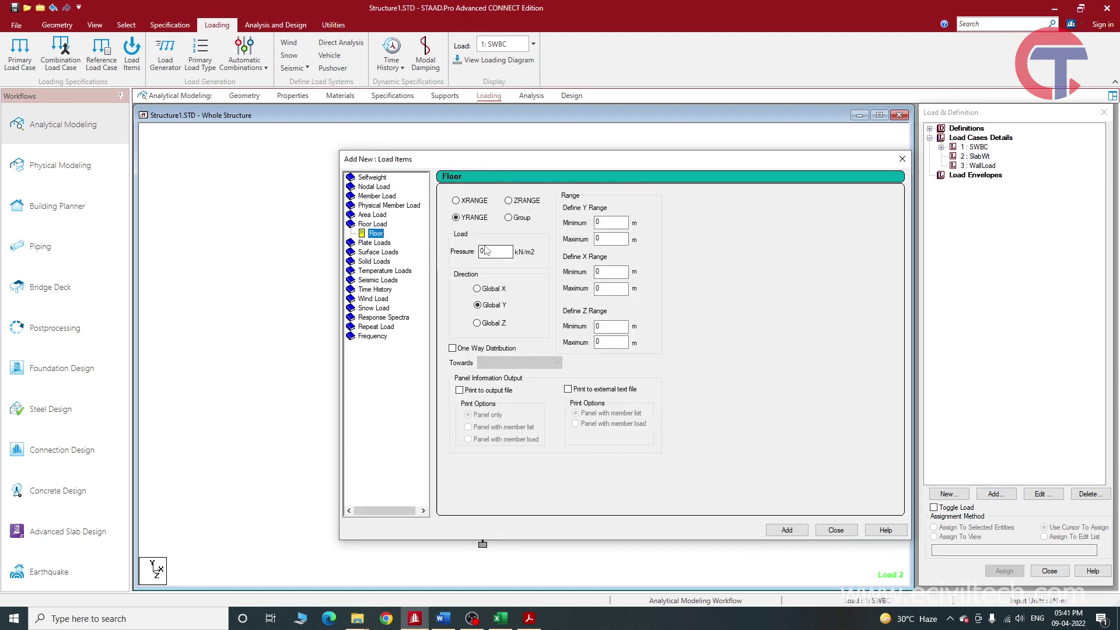
type("-3.125")
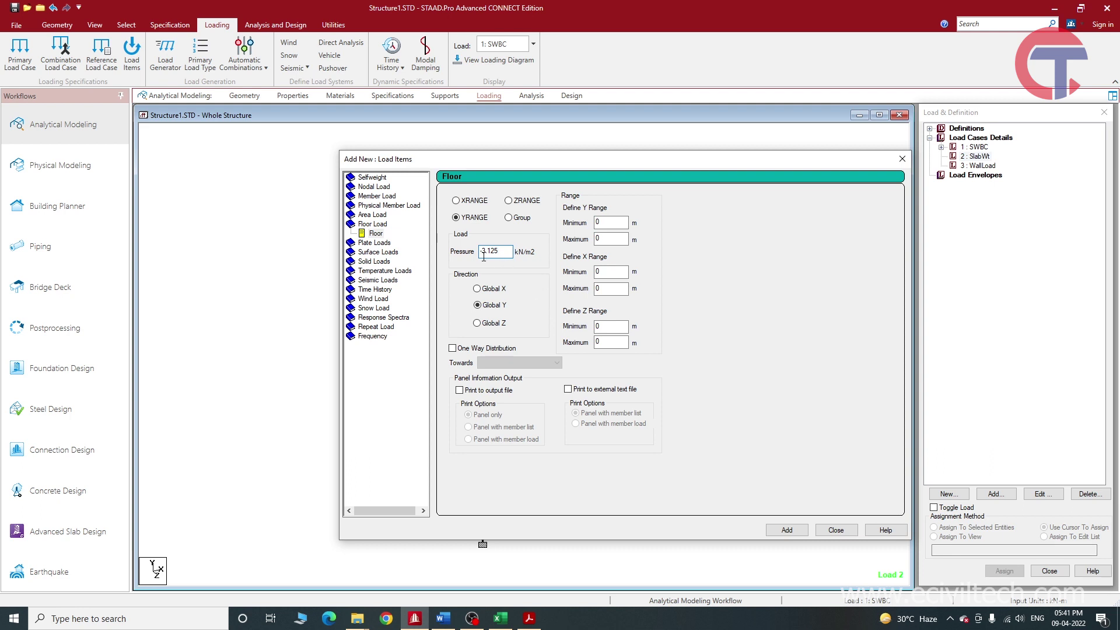
left_click_drag(483, 252, 505, 251)
left_click_drag(551, 160, 497, 138)
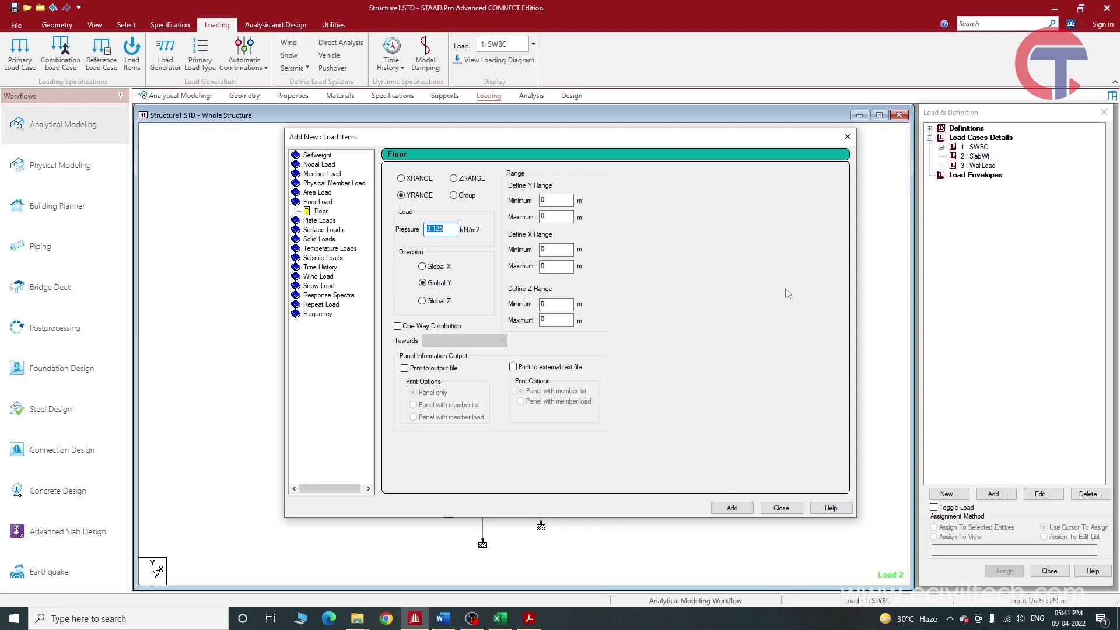
left_click(738, 508)
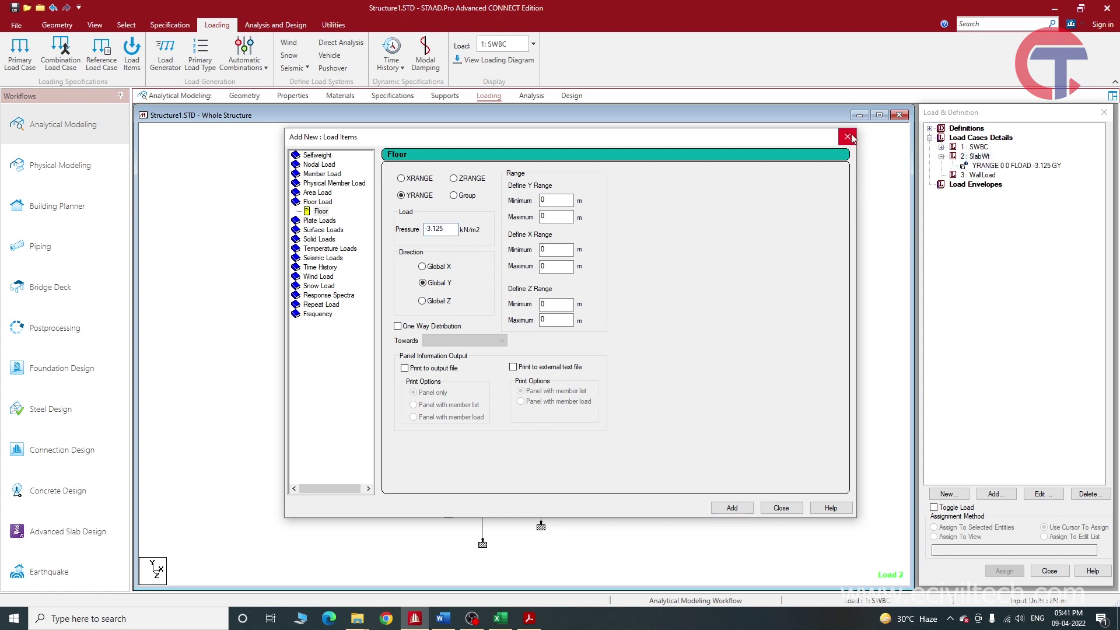
left_click(848, 136)
left_click(986, 167)
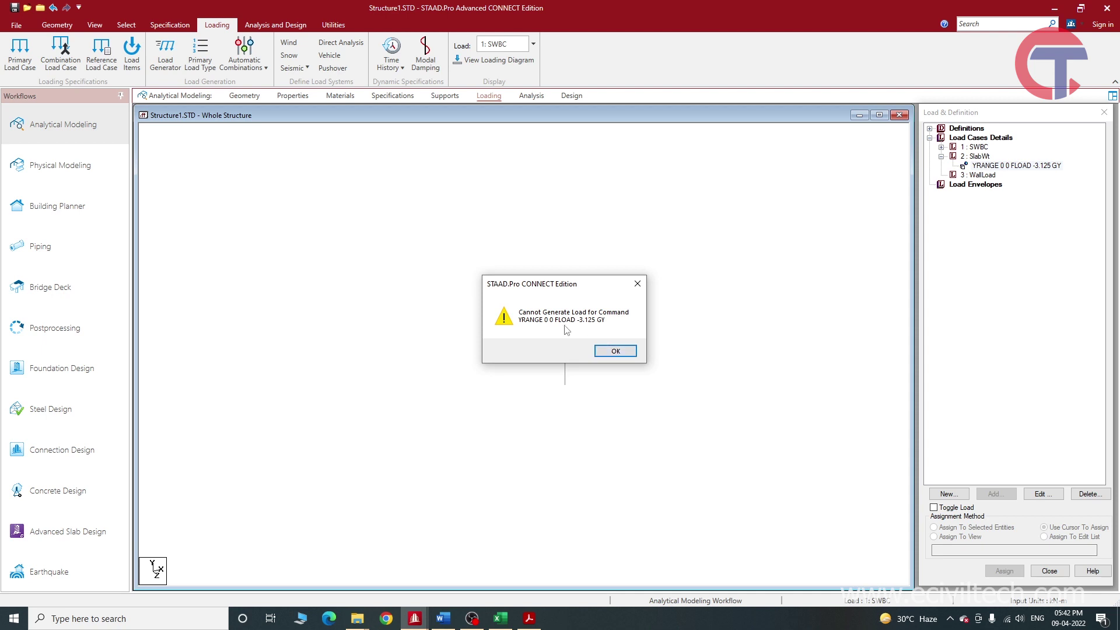
key("Return")
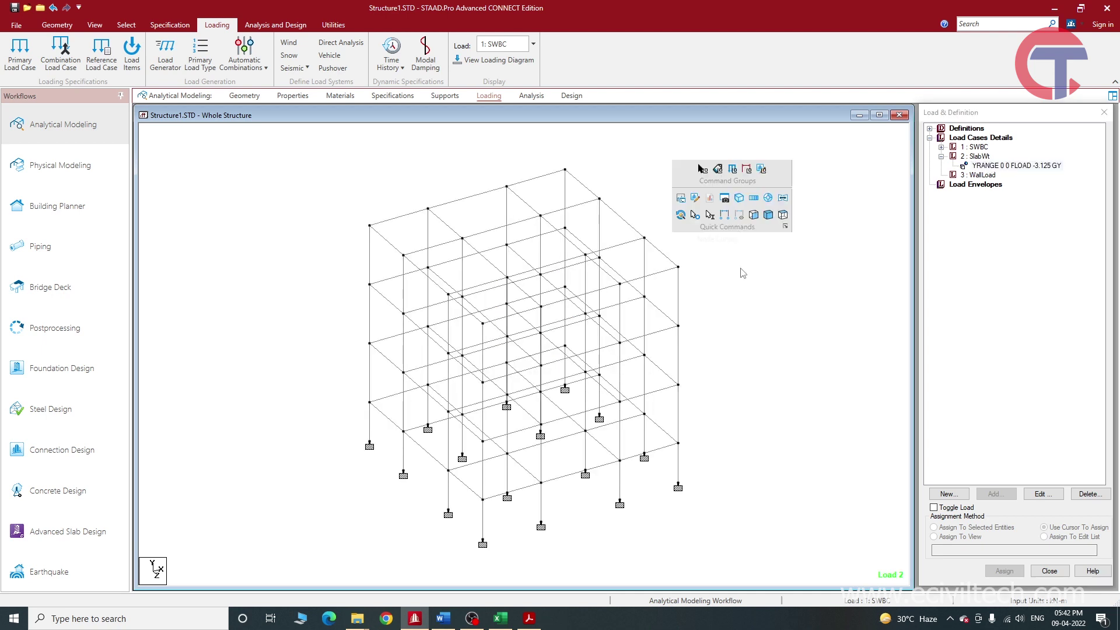
Switch to node selection and check the Y coordinates of the lowest beam-level corner node and the top corner node above it.
right_click(799, 344)
left_click(763, 323)
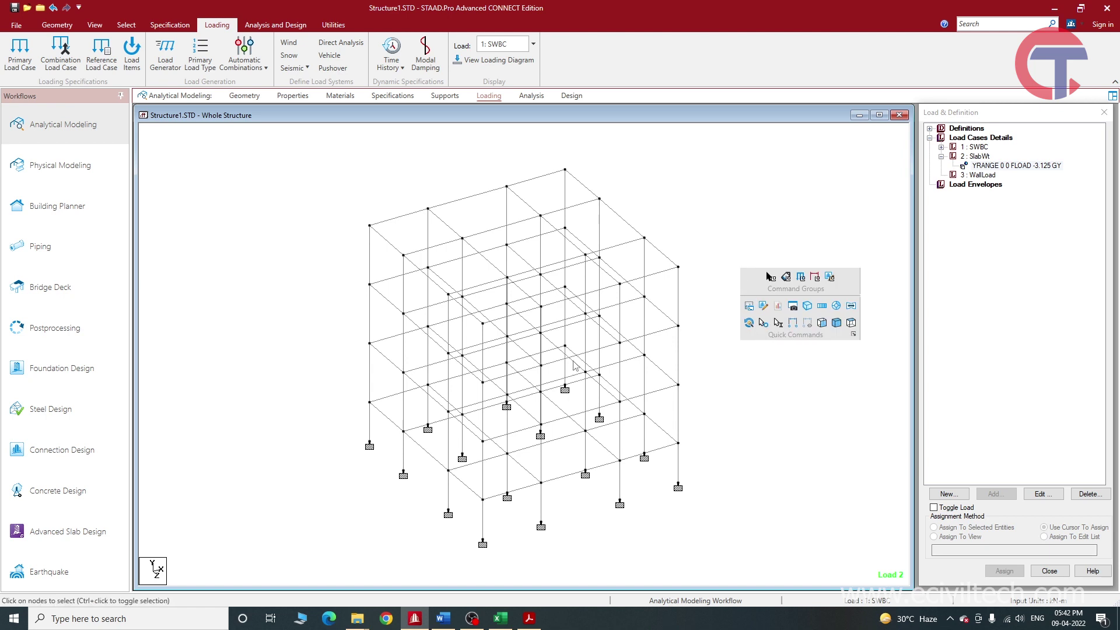
double_click(370, 403)
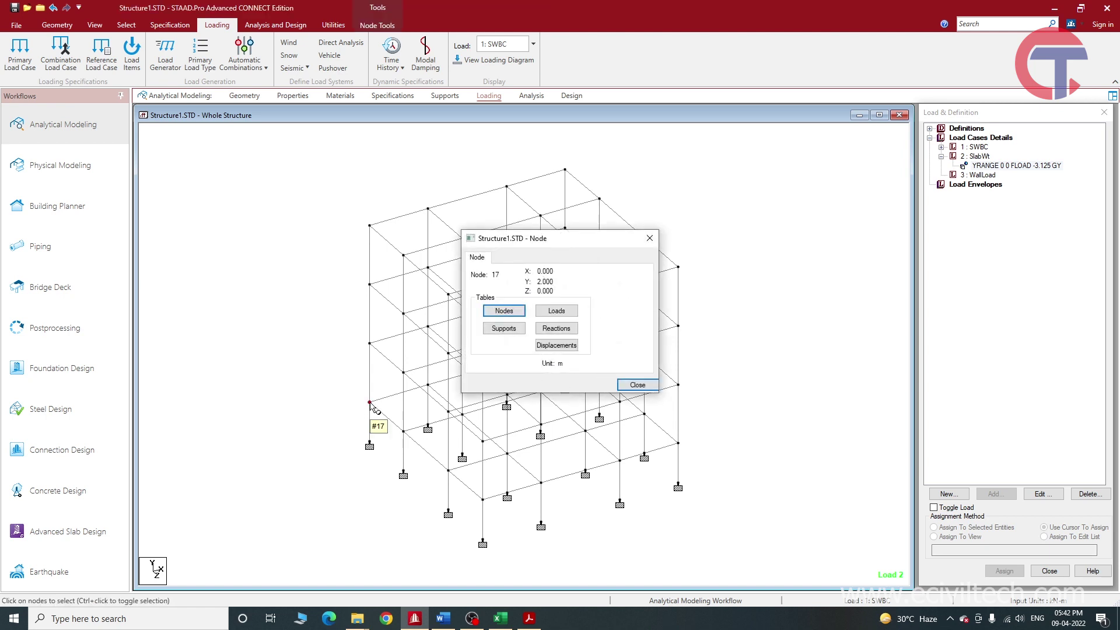
left_click(372, 233)
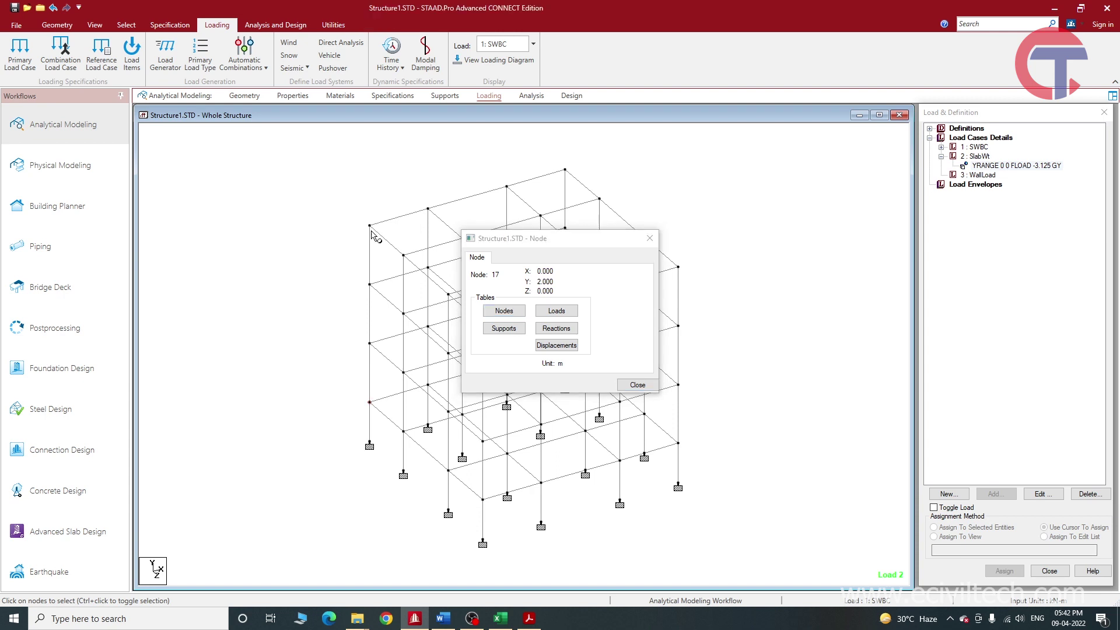
double_click(370, 226)
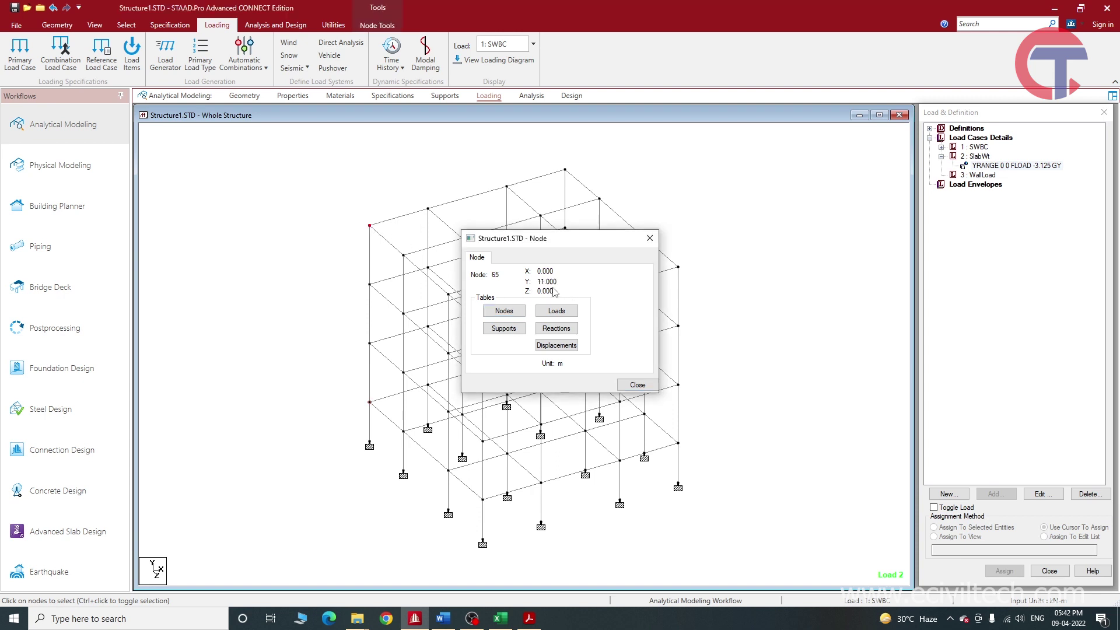
double_click(370, 402)
left_click(369, 226)
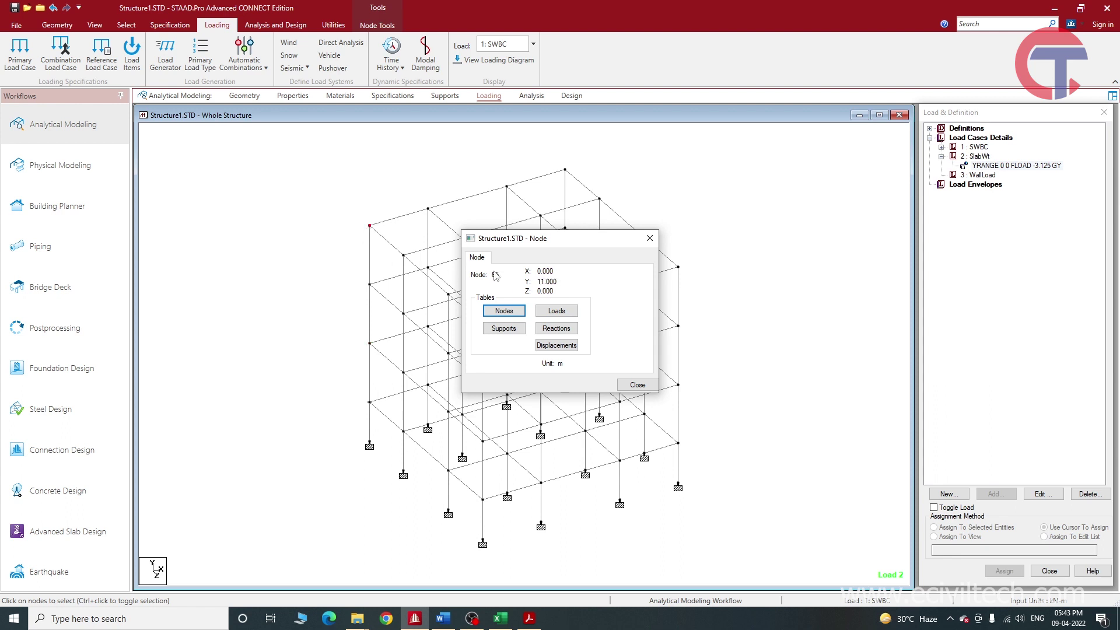
left_click(650, 239)
Edit the SlabWt floor load so that its Y range runs from 5 m to 11 m.
left_click(1043, 168)
double_click(1037, 167)
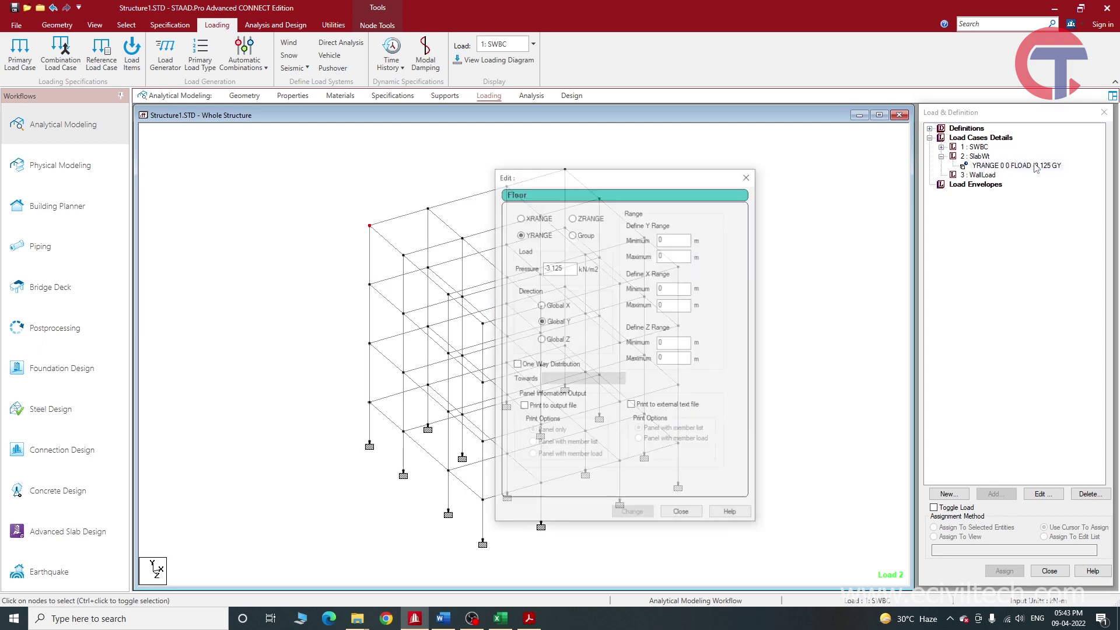
double_click(673, 239)
type("5")
key("Tab")
type("11")
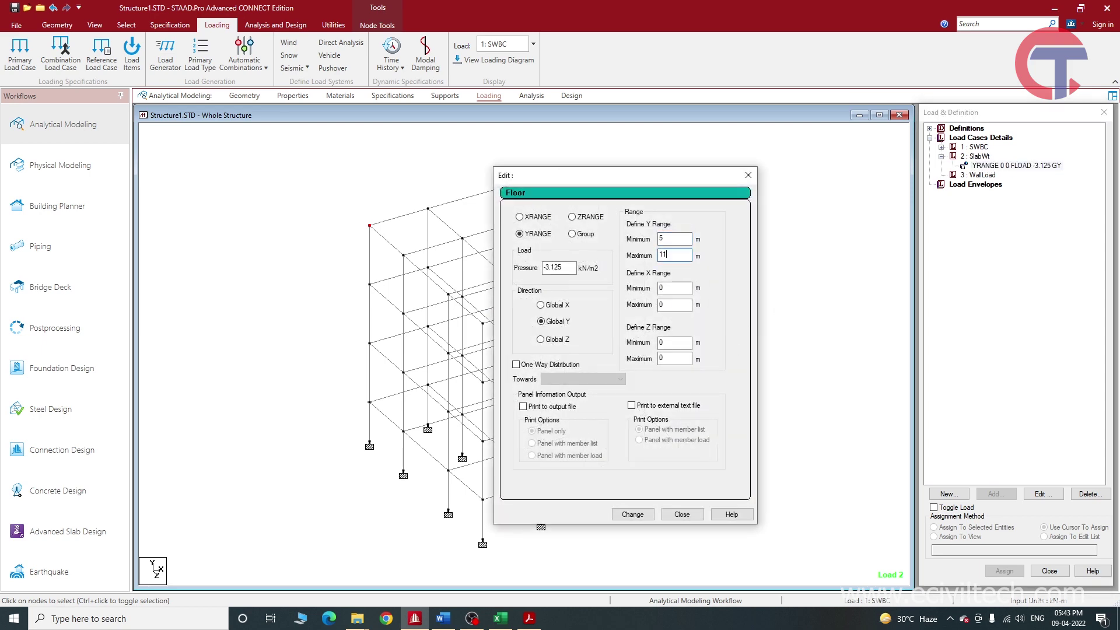
left_click(635, 514)
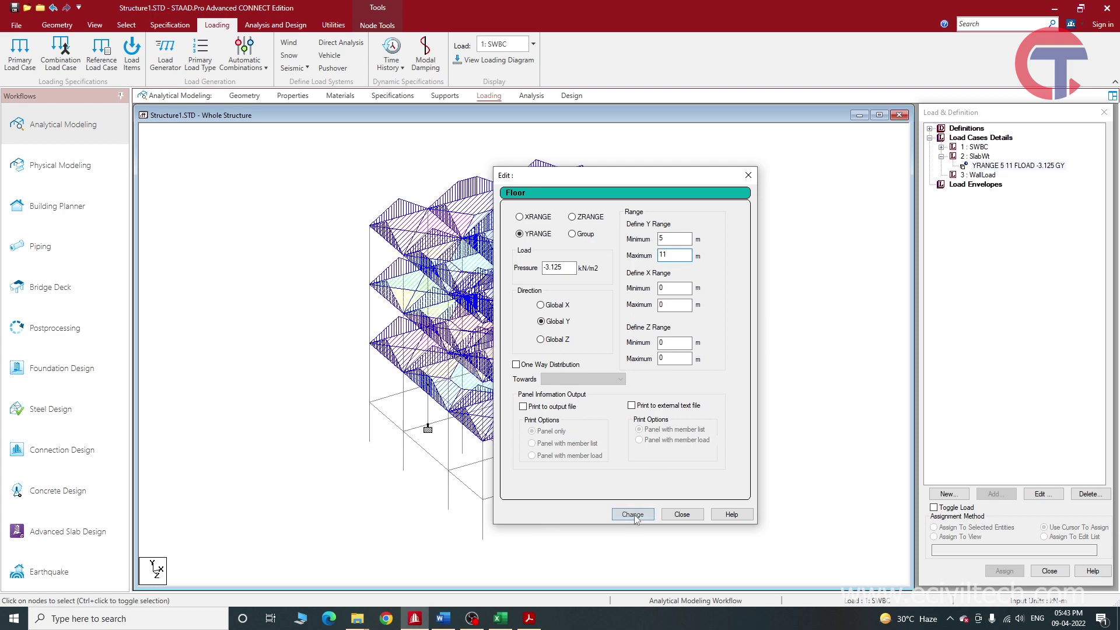
left_click(672, 515)
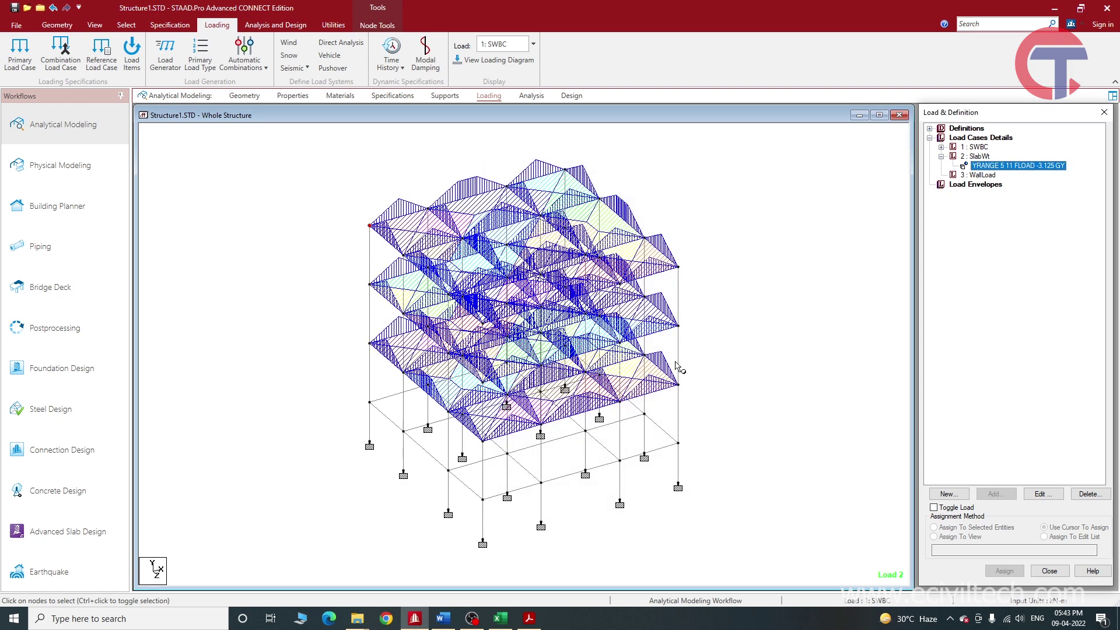
Reopen the SlabWt floor load for editing, clear of the model, and review its YRANGE, Global Y direction and range settings.
double_click(1018, 165)
left_click(1027, 152)
double_click(1015, 168)
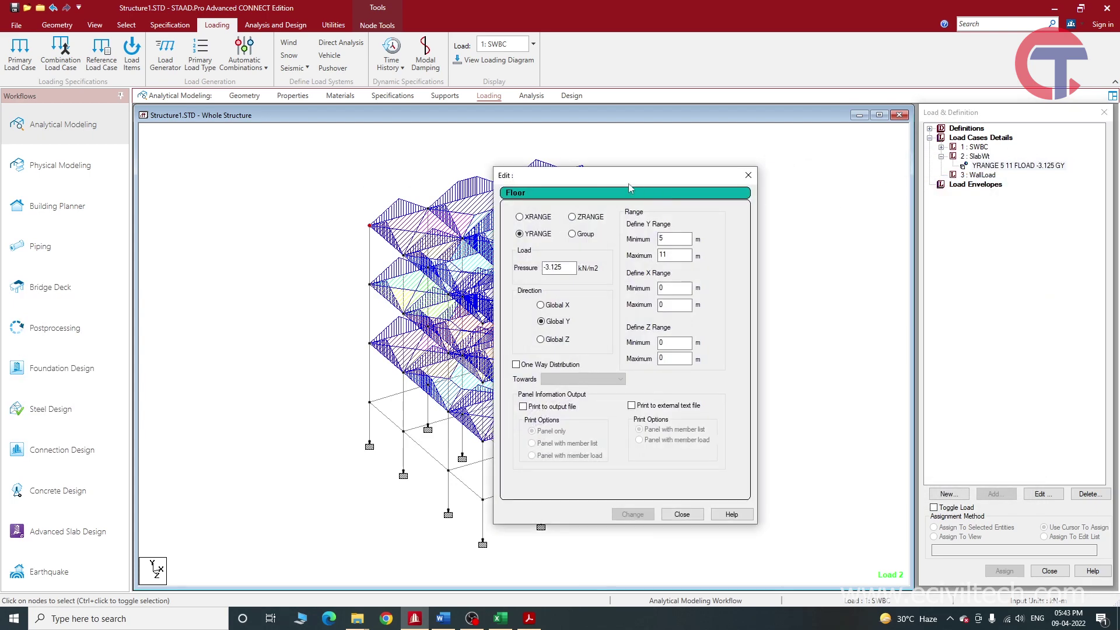
left_click_drag(630, 183, 824, 184)
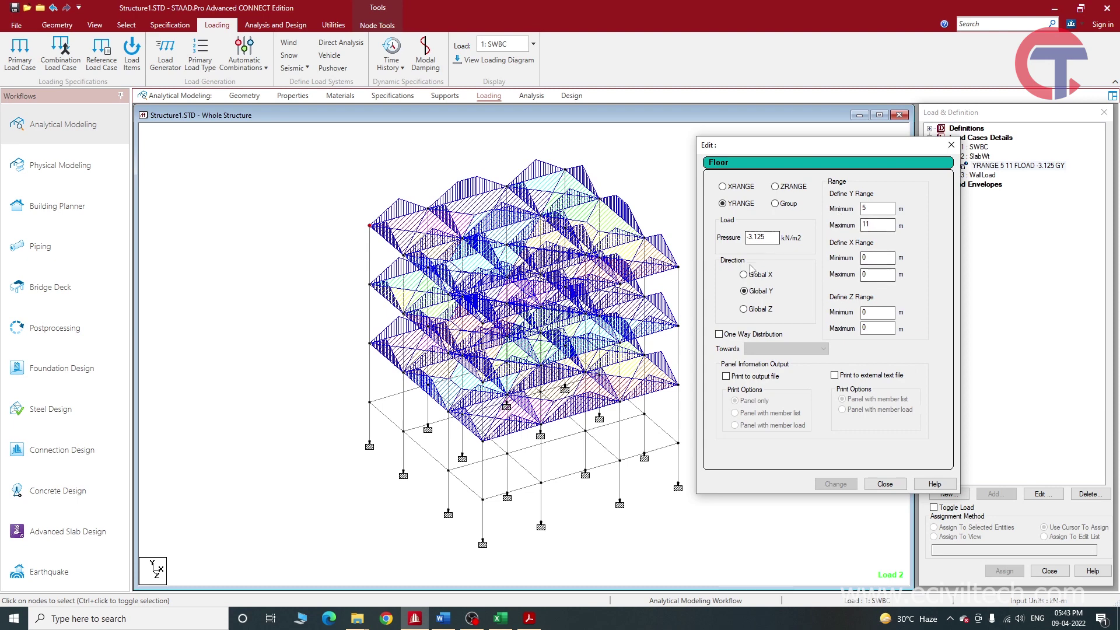
left_click(721, 202)
key("Tab")
left_click(743, 291)
left_click(874, 258)
left_click(865, 208)
left_click(862, 209)
left_click(866, 207)
Check the height of the corner node one storey below the roof and set the floor load's Y range maximum to 8 m.
double_click(869, 225)
double_click(370, 285)
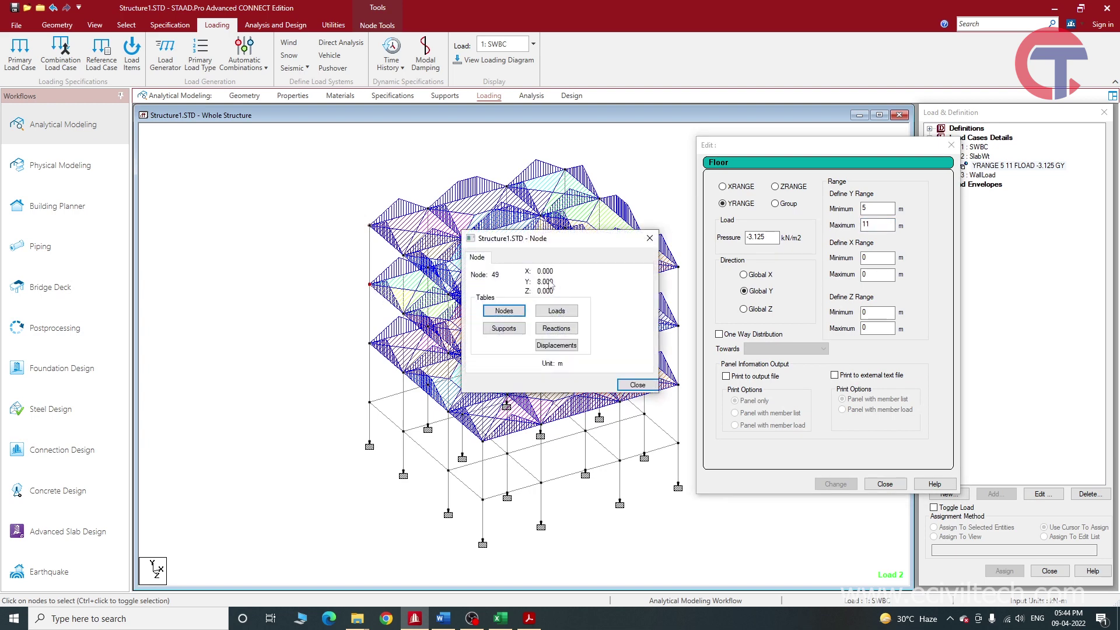
left_click(649, 238)
left_click(811, 226)
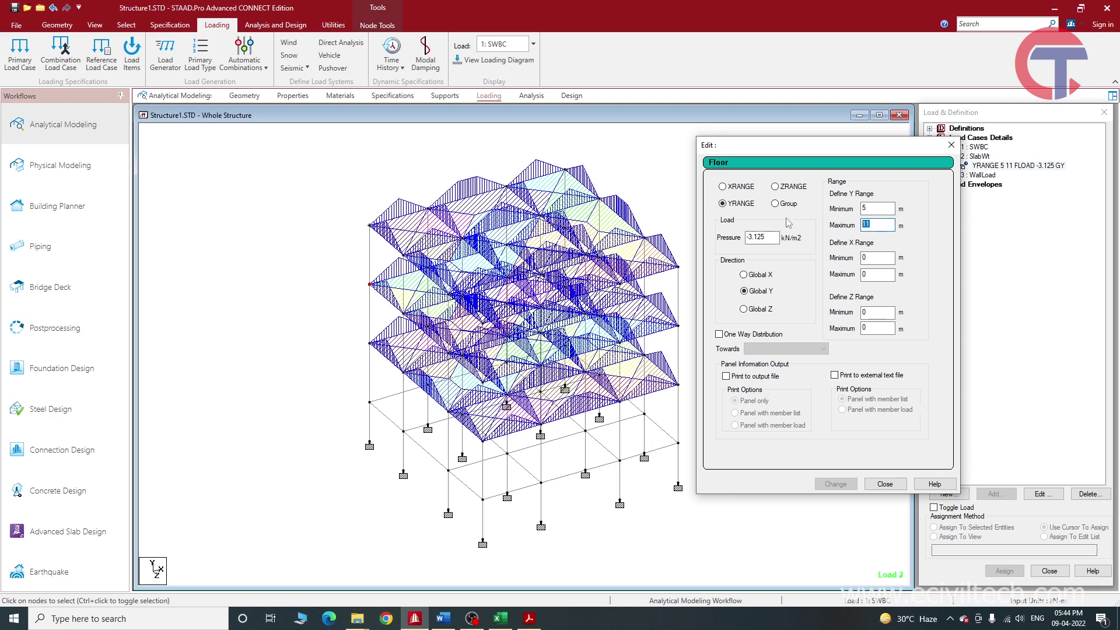
type("8")
left_click(836, 484)
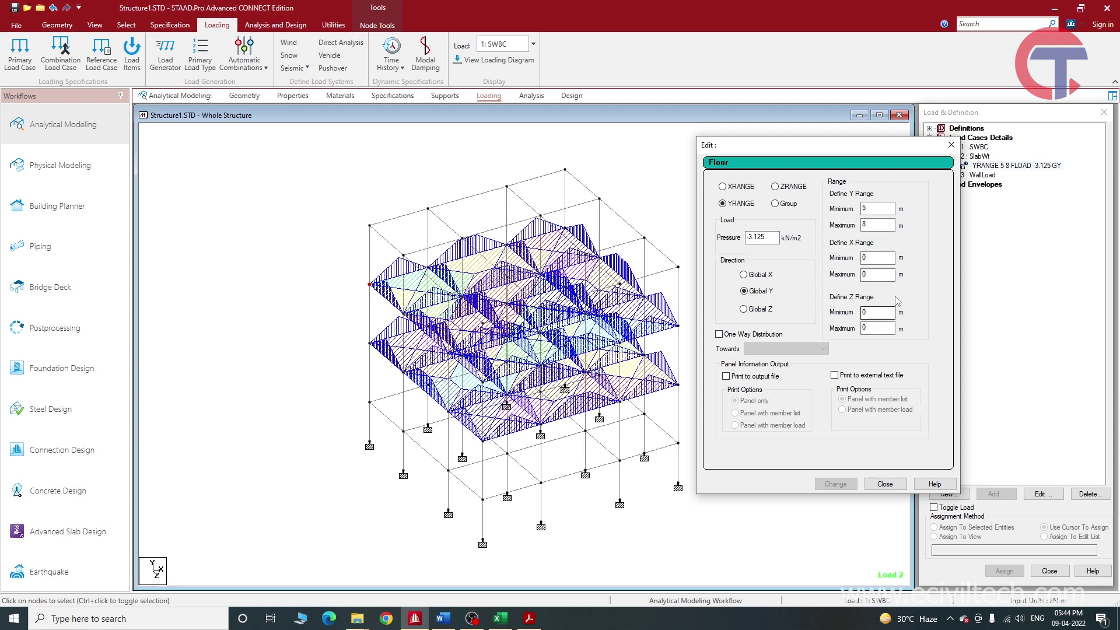
key("Tab")
left_click(884, 484)
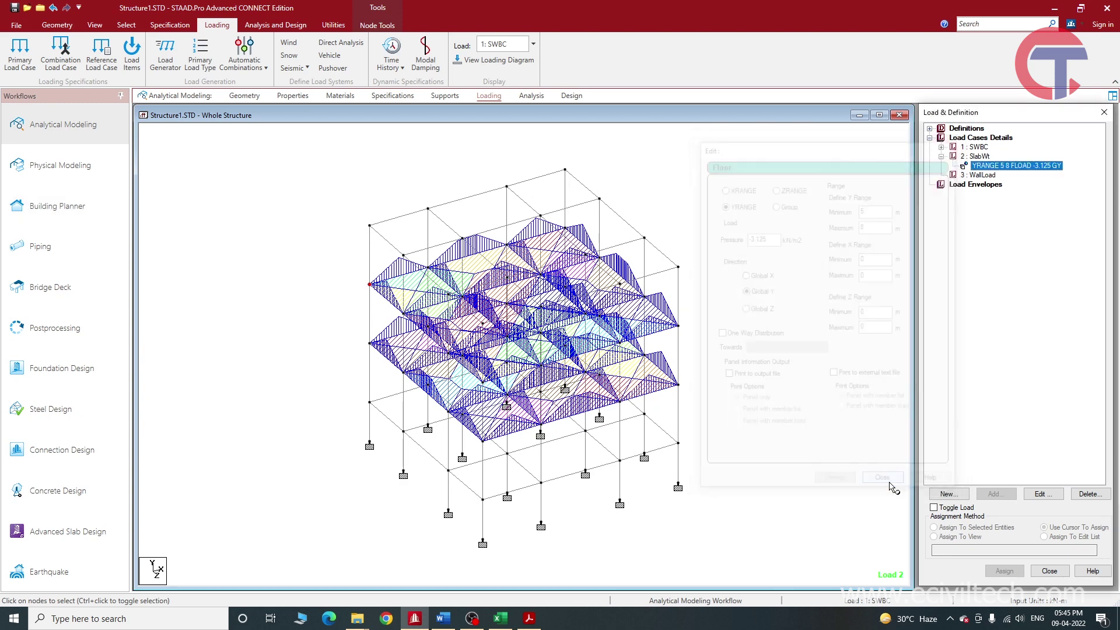
Begin a second YRANGE floor load in the SlabWt load case with a pressure of -6.125 kN/m2 in Global Y.
left_click(965, 157)
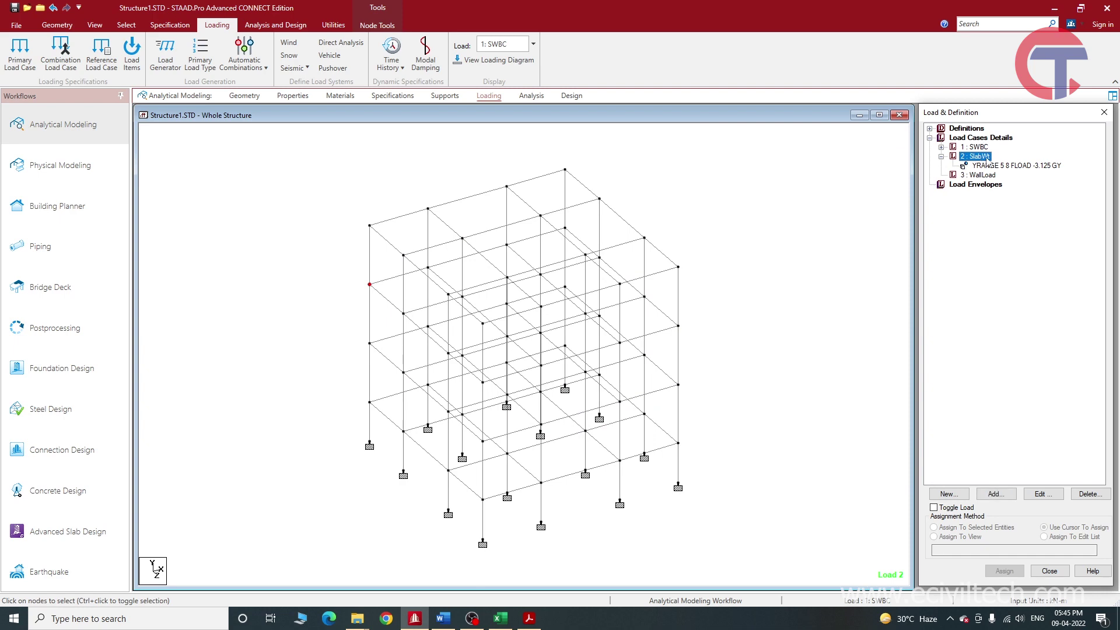
left_click(996, 494)
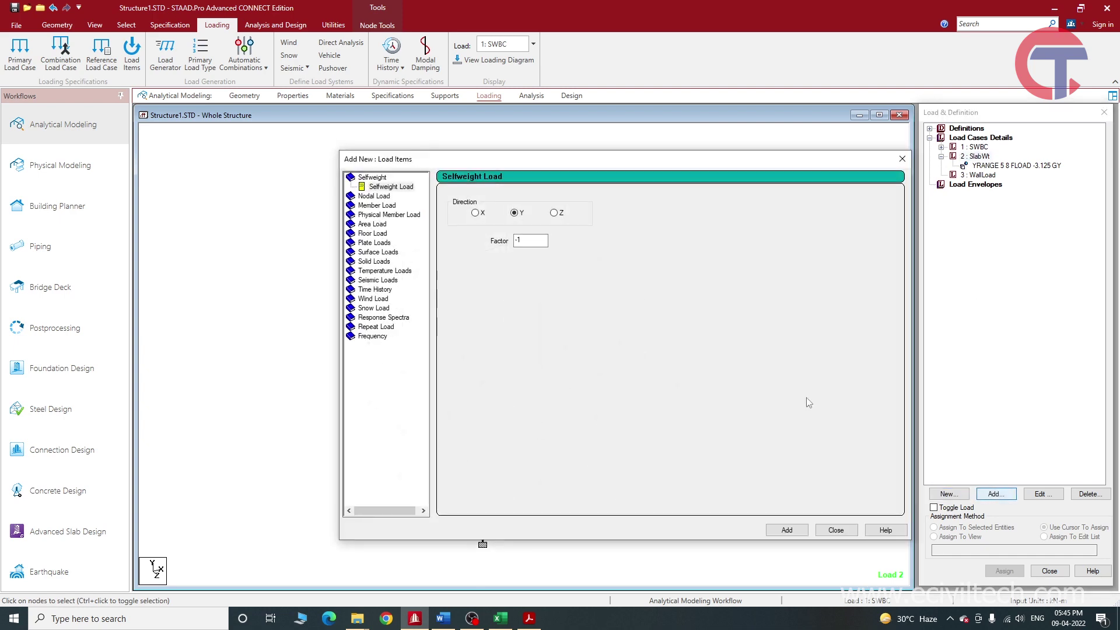
left_click(372, 234)
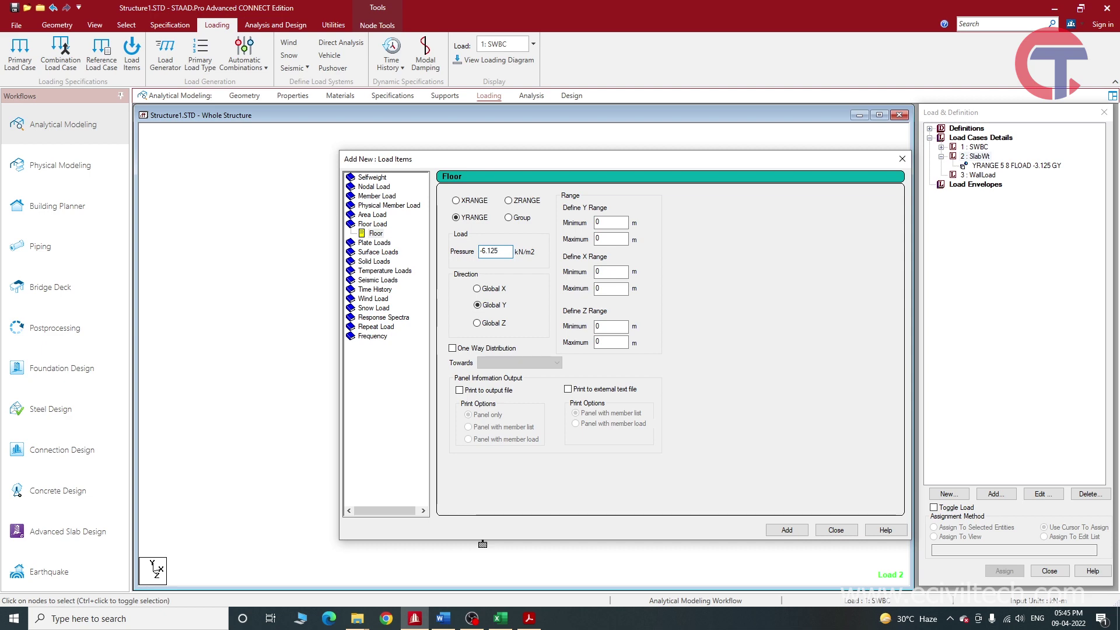
Switch to Excel and label cell A5 "Self wt of terrace slab =".
left_click(501, 618)
type("Self wt of teraace")
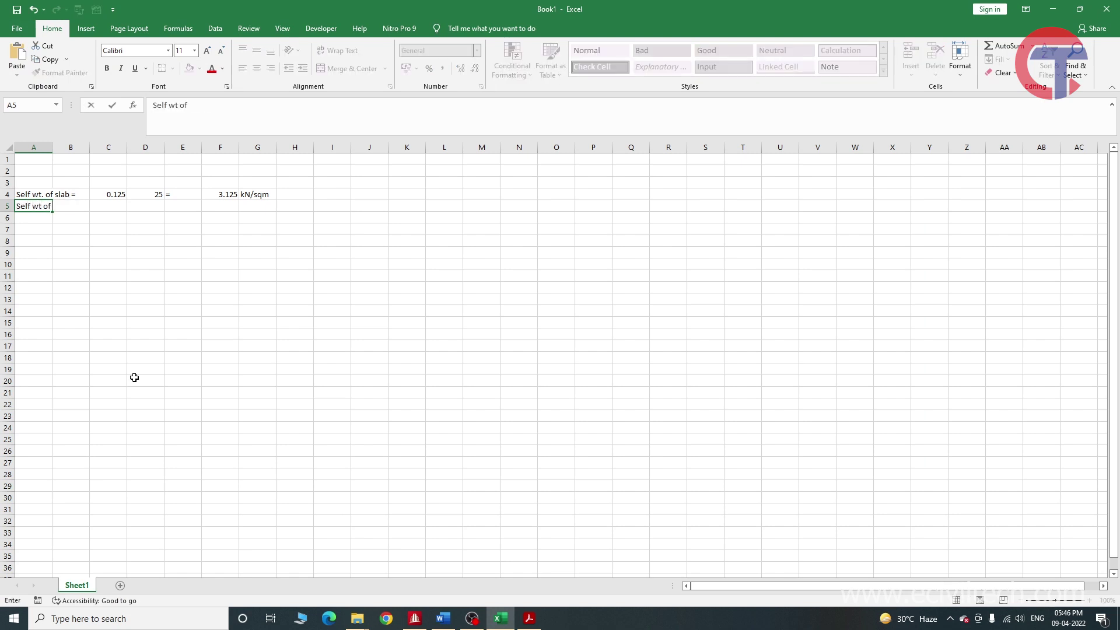
key("BackSpace")
key("BackSpace")
key("BackSpace")
key("BackSpace")
type("race slab =")
Enter a formula in F5 that adds to F4 to bring the terrace slab weight to 6.125.
key("Tab")
key("Tab")
key("Tab")
key("Tab")
key("Tab")
type("=")
key("Up")
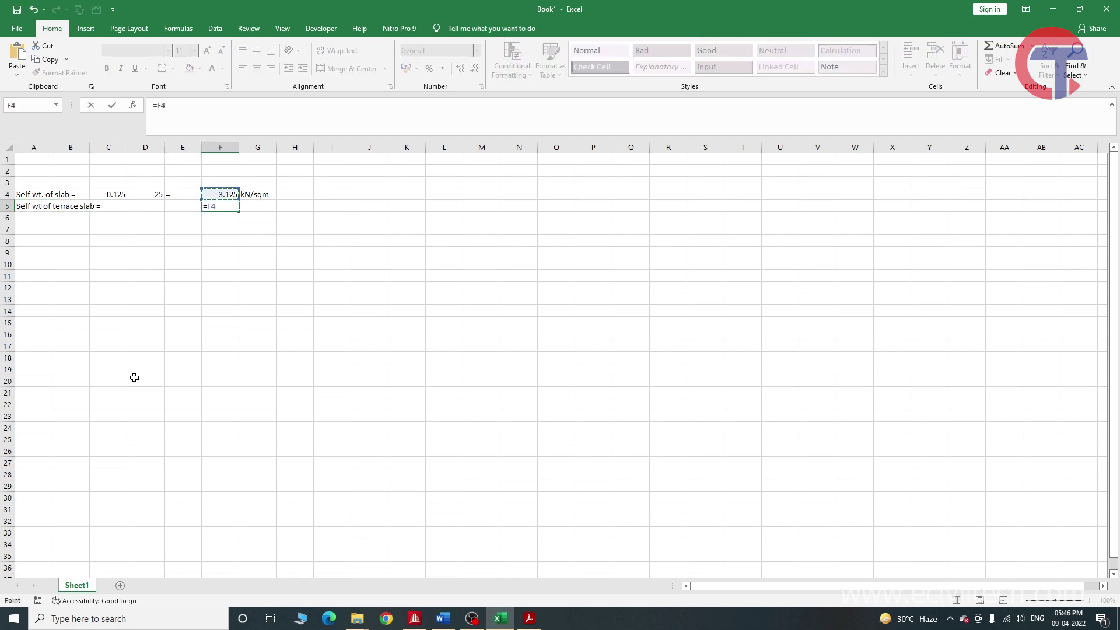
type("+")
key("Return")
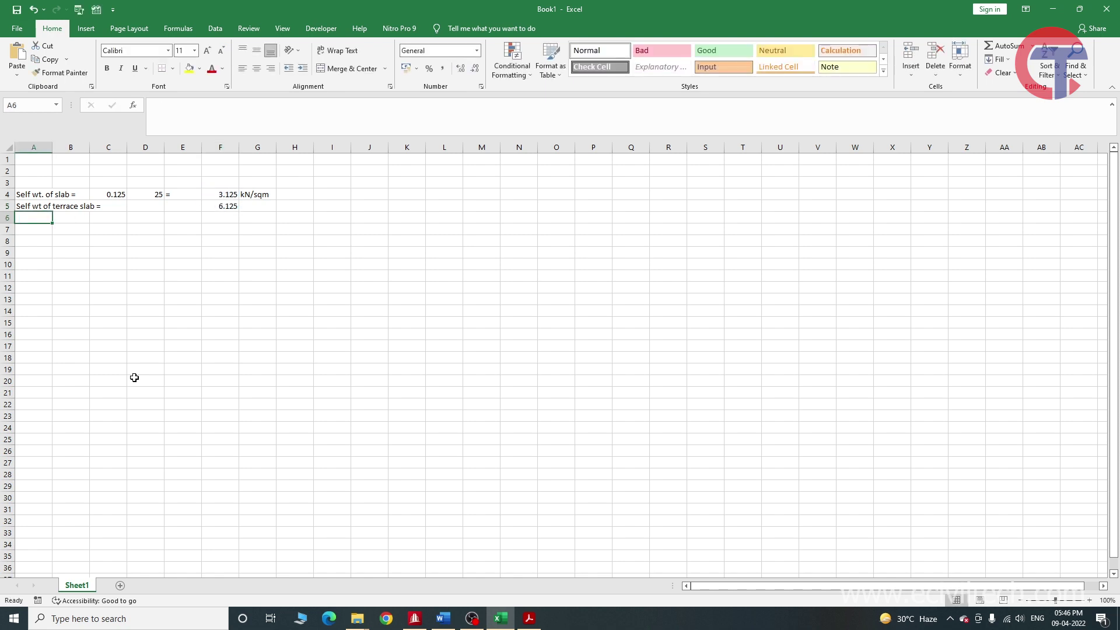
Enter the unit kN/sqm in G5, beside the terrace slab weight.
left_click(266, 198)
left_click(253, 207)
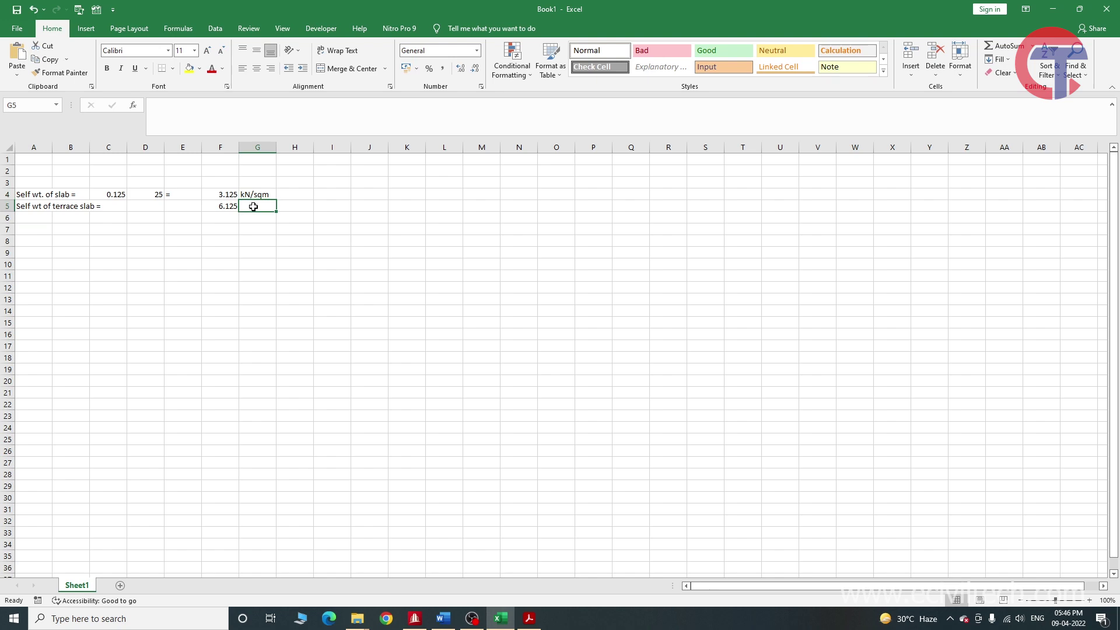
type("kN/sqm")
Return to STAAD.Pro, check the roof corner node's height and add the -6.125 kN/m2 floor load with Y range minimum and maximum 11 m.
key("alt+Tab")
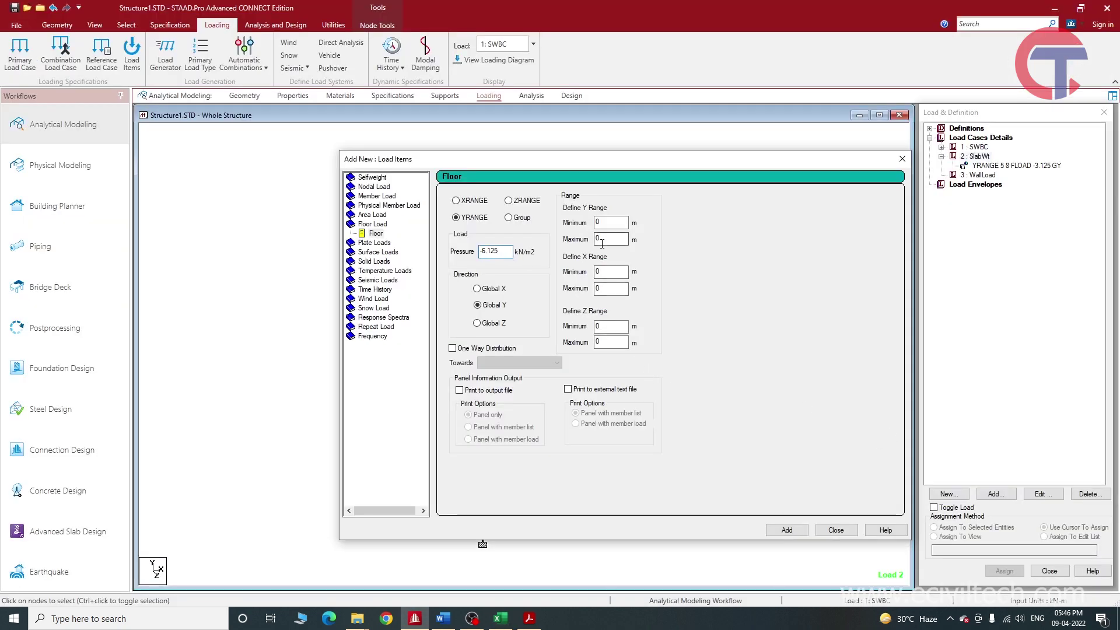
left_click_drag(583, 159, 901, 134)
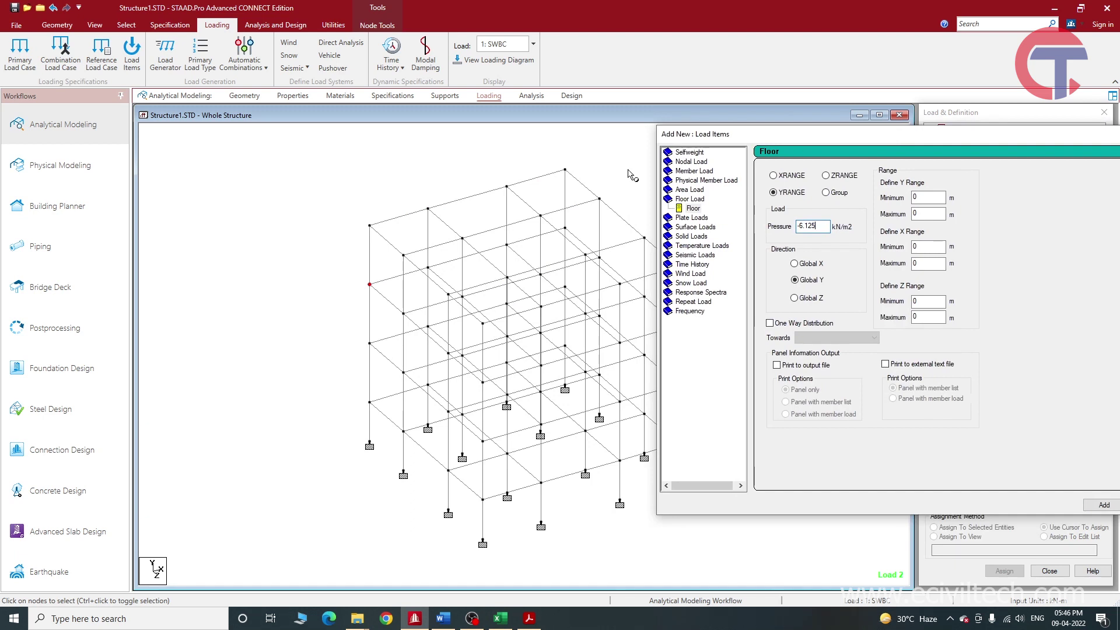
double_click(369, 225)
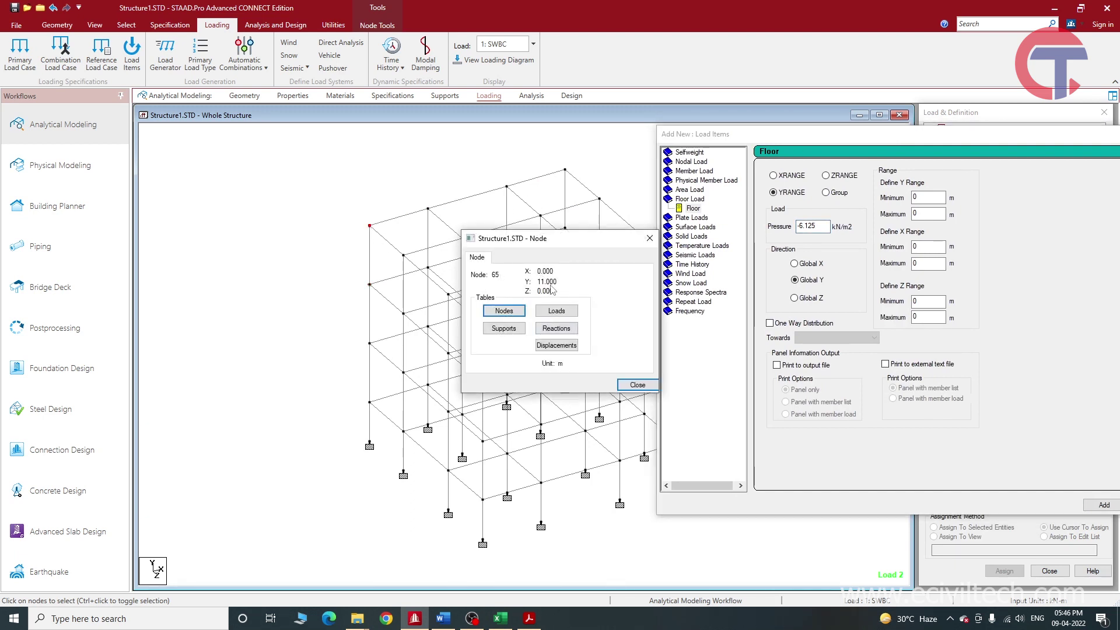
left_click(649, 238)
left_click(889, 197)
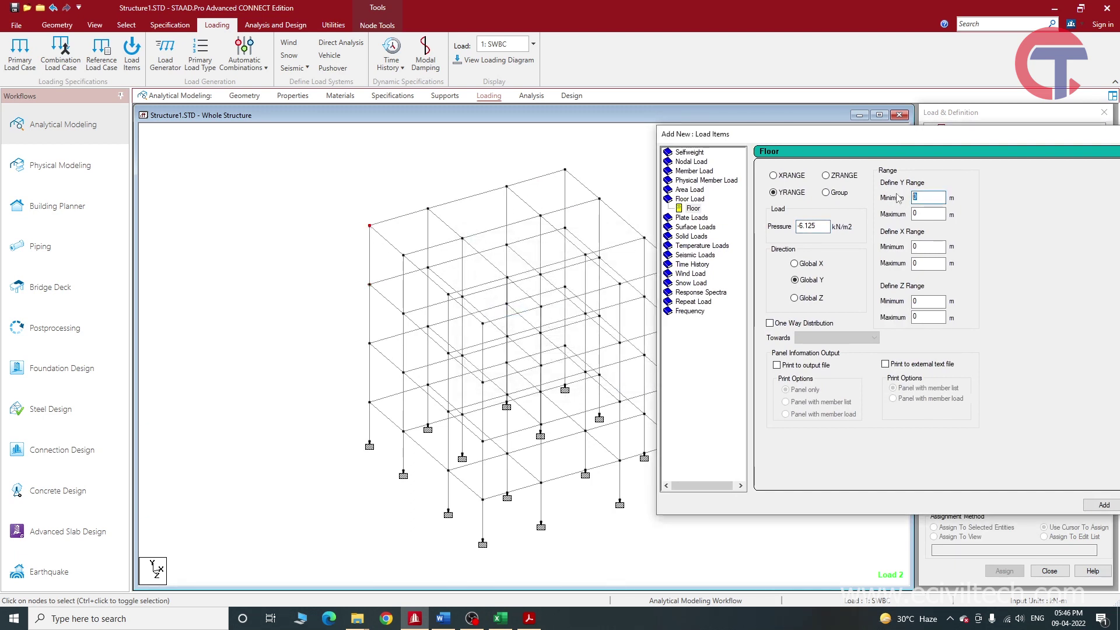
type("11")
key("Tab")
left_click_drag(860, 135, 602, 56)
left_click(847, 426)
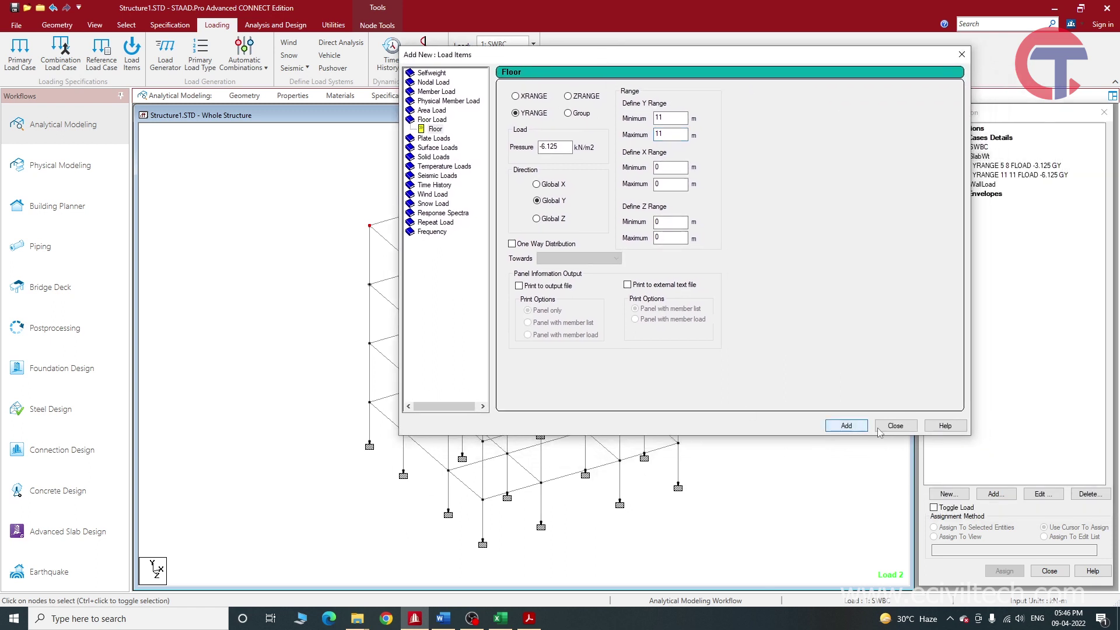
left_click(891, 428)
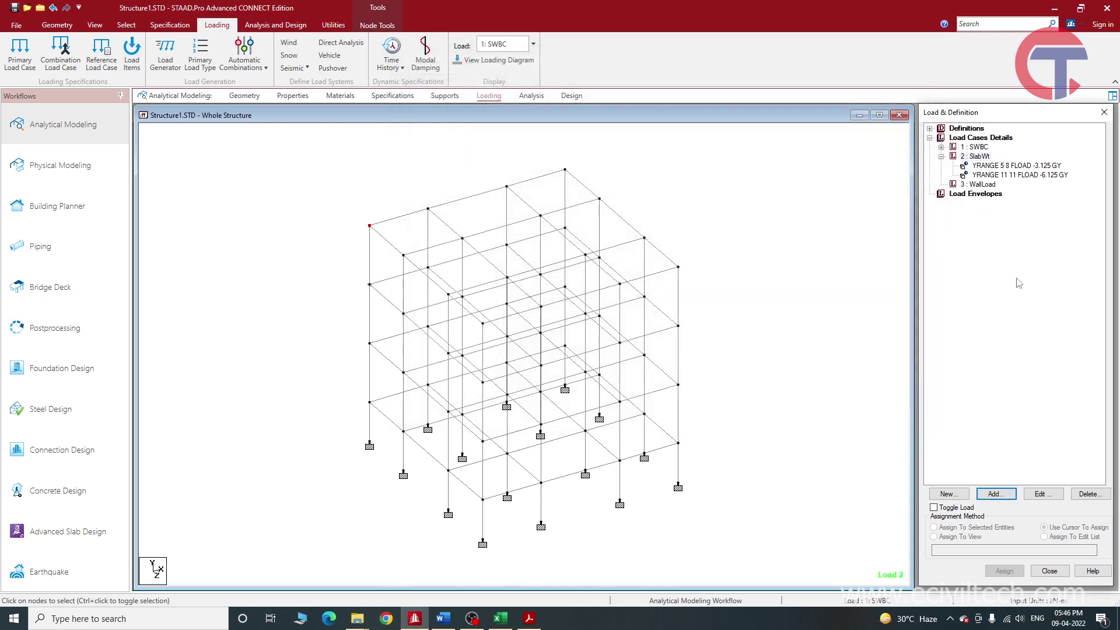
Display the roof floor load and the lower-storey floor load in turn to compare their distribution on the frame.
left_click(990, 175)
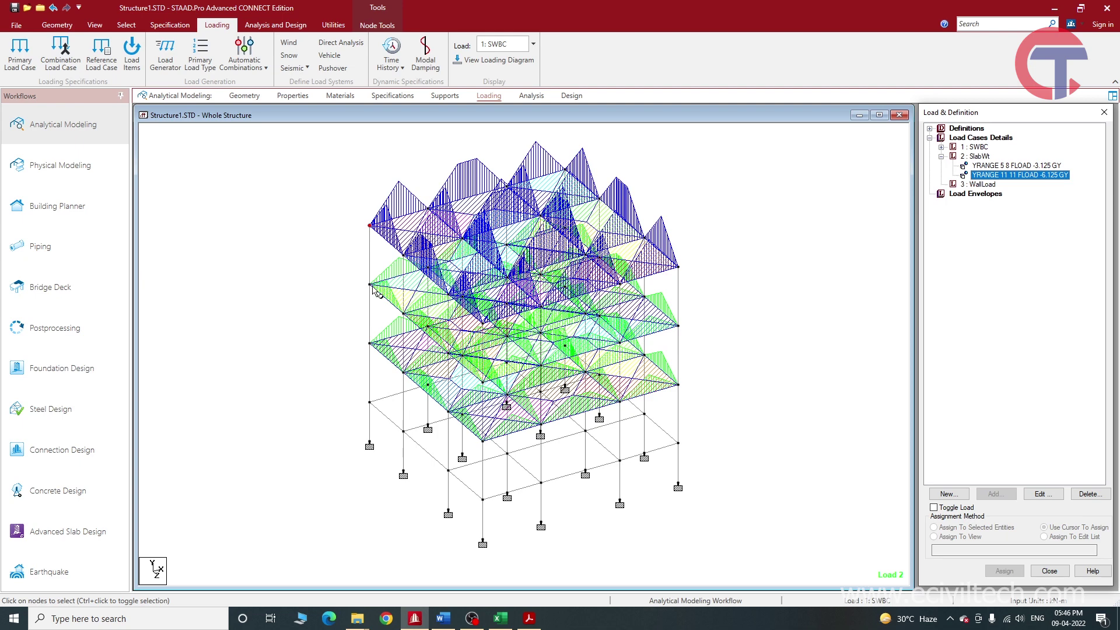
left_click(1018, 165)
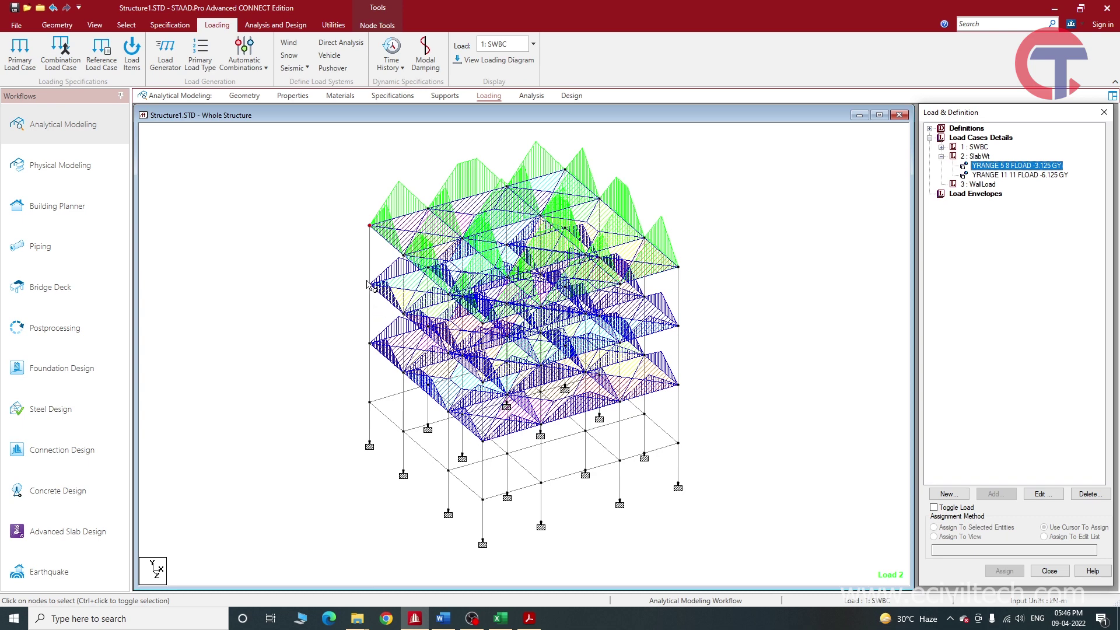
left_click(1011, 175)
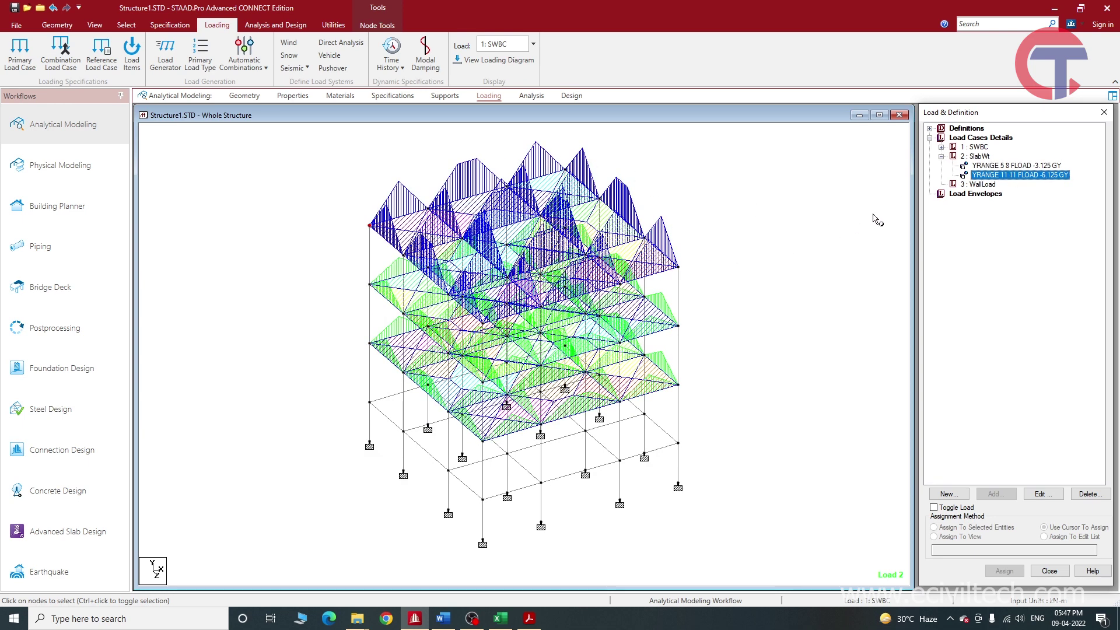
key("Down")
left_click(1007, 173)
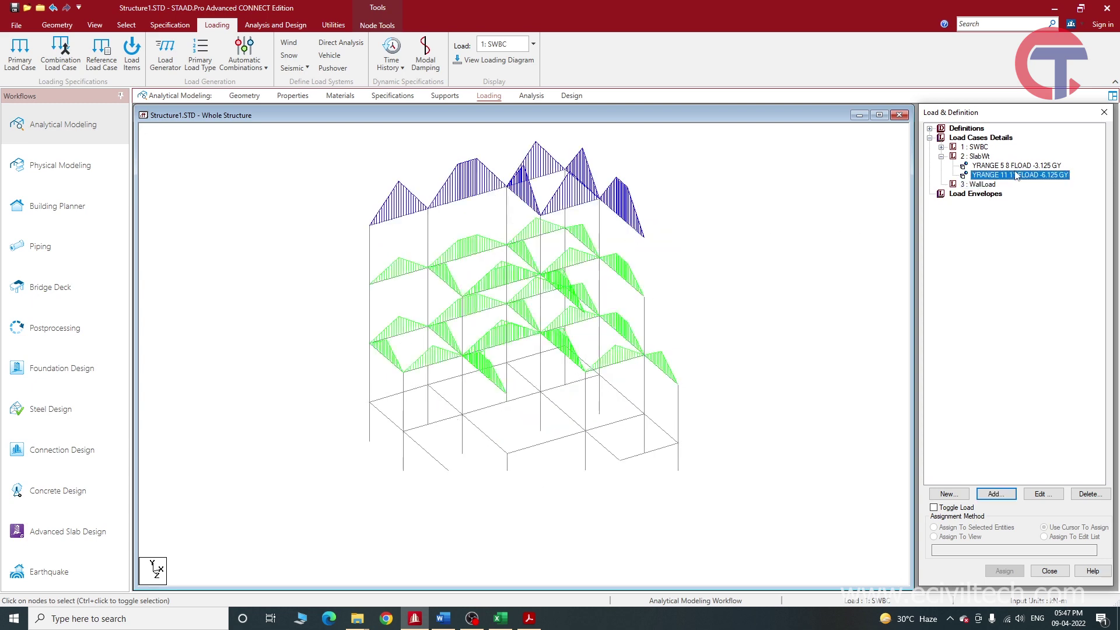
Select the WallLoad case, switch to Excel, label A9 "Self wt. of wall =" and enter 0.15 in C9.
left_click(991, 186)
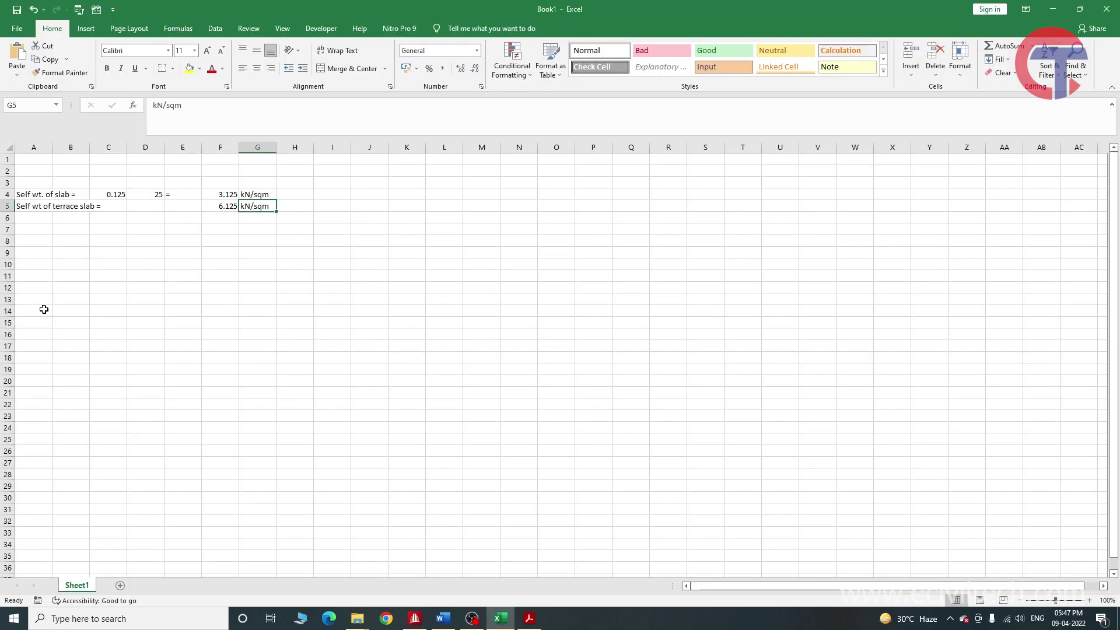
left_click(32, 253)
type("Self wt. of wall =")
key("Tab")
key("Tab")
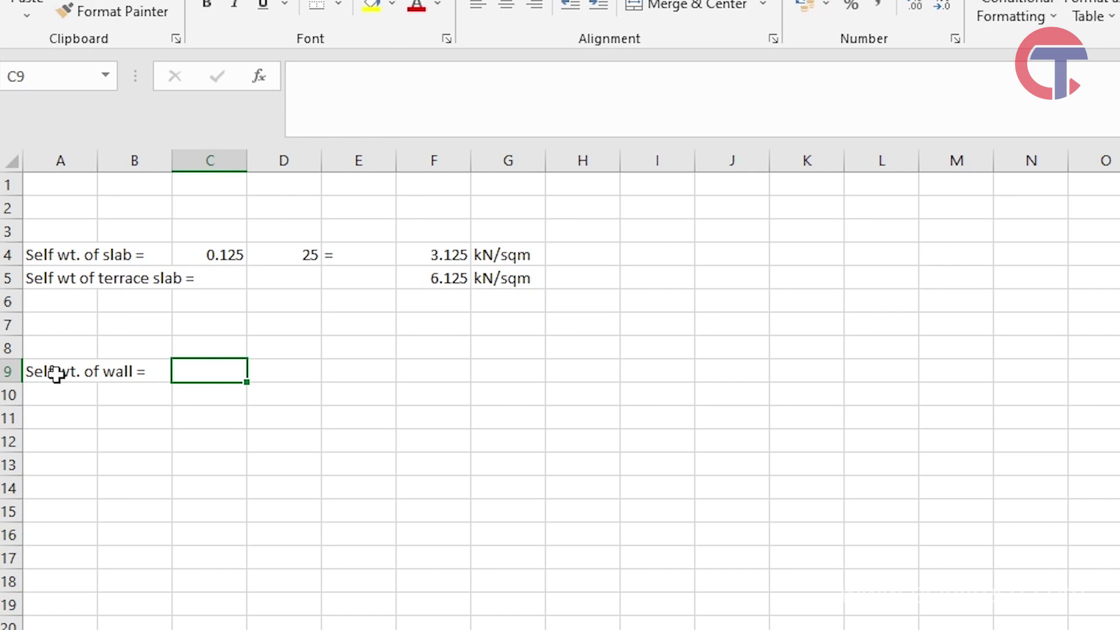
type(".150")
key("Tab")
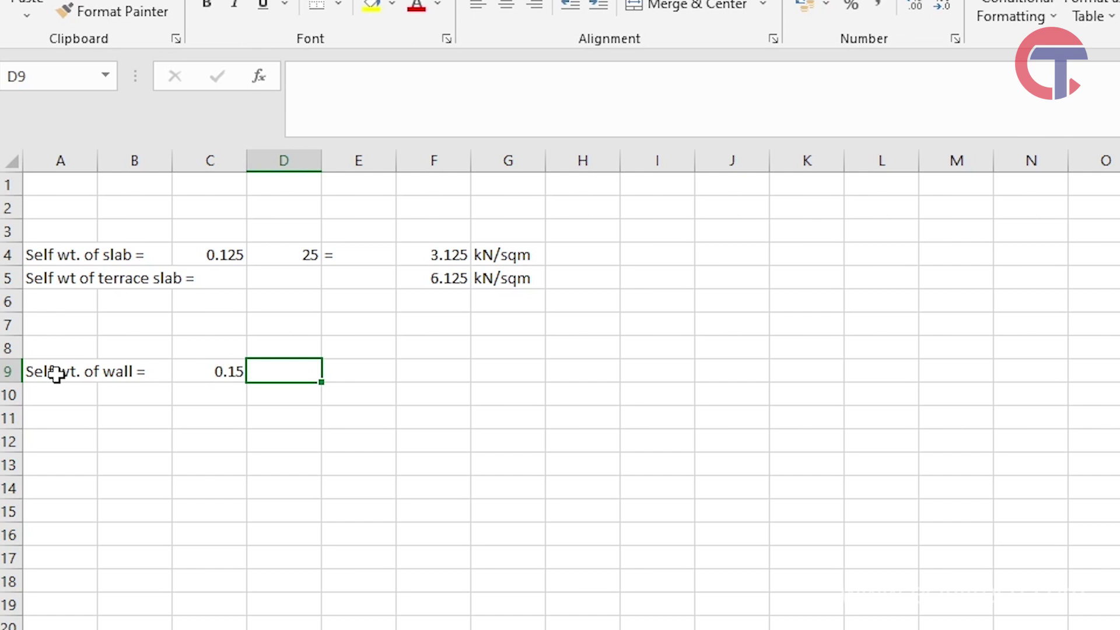
Enter the wall height formula =3-0.55 in D9.
type("=")
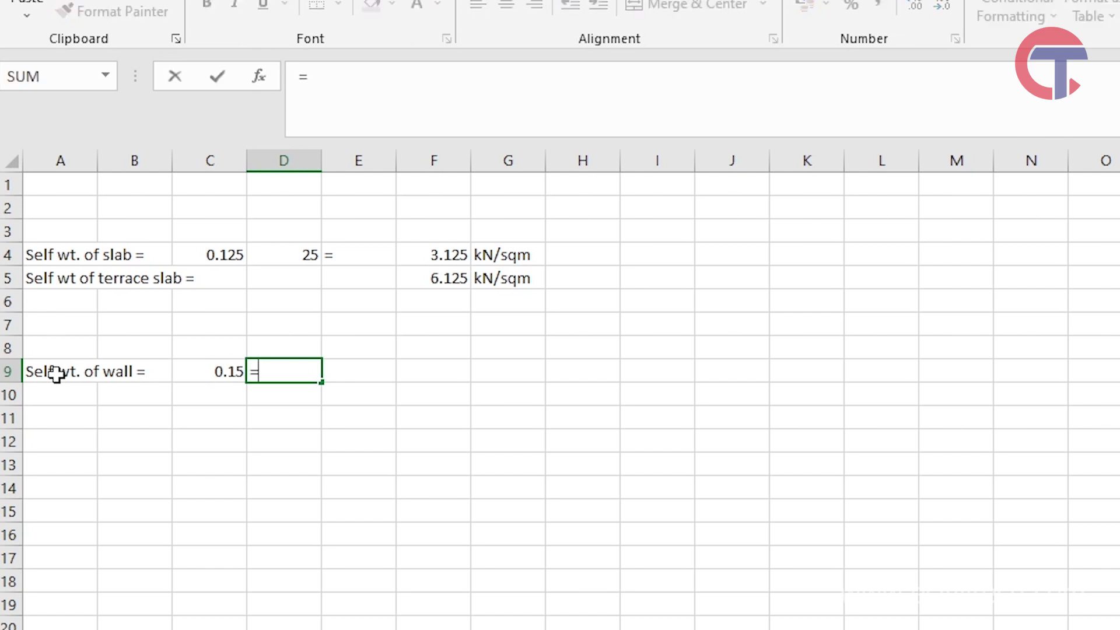
type("3-")
type(".55")
key("Return")
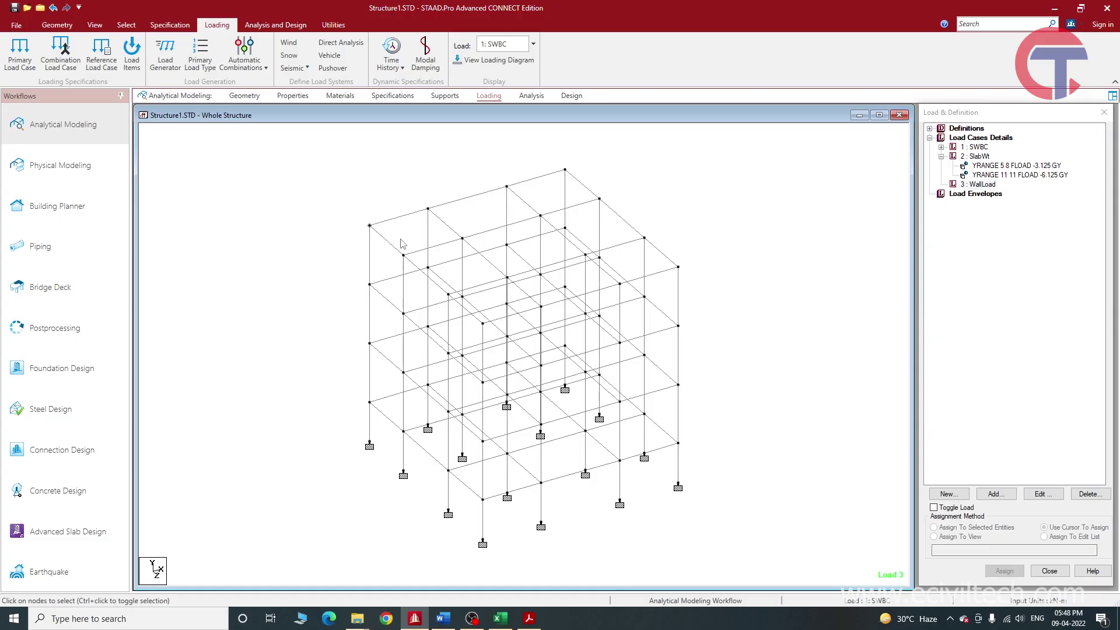
Check a floor beam's depth in STAAD.Pro, return to Excel and change the D9 wall height formula to =3-0.5.
double_click(390, 307)
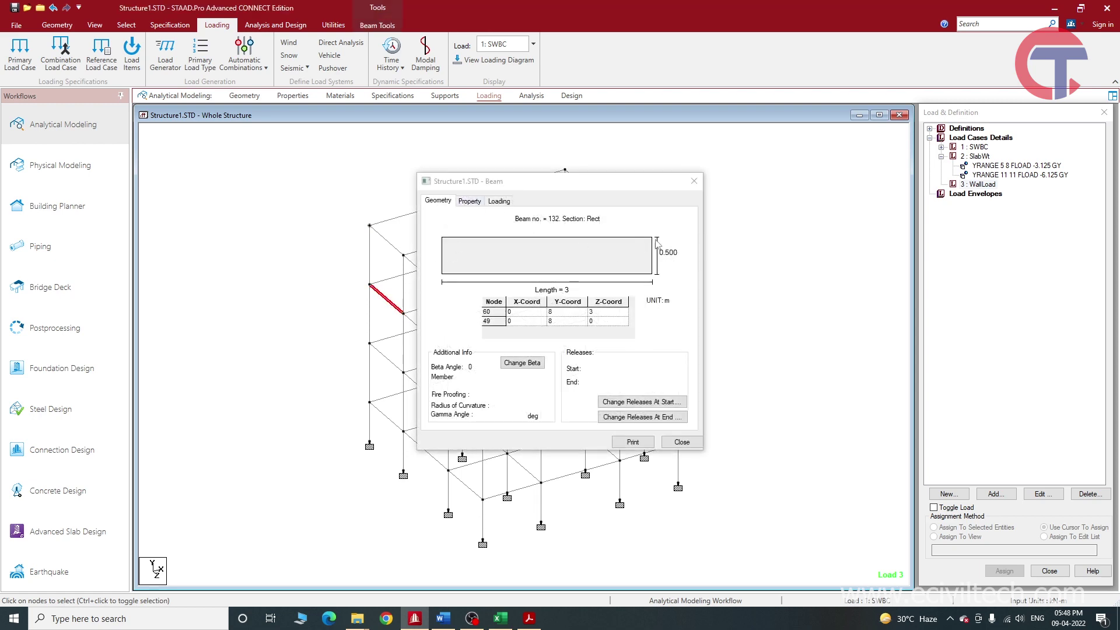
key("alt+Tab")
key("alt+Tab")
left_click(500, 618)
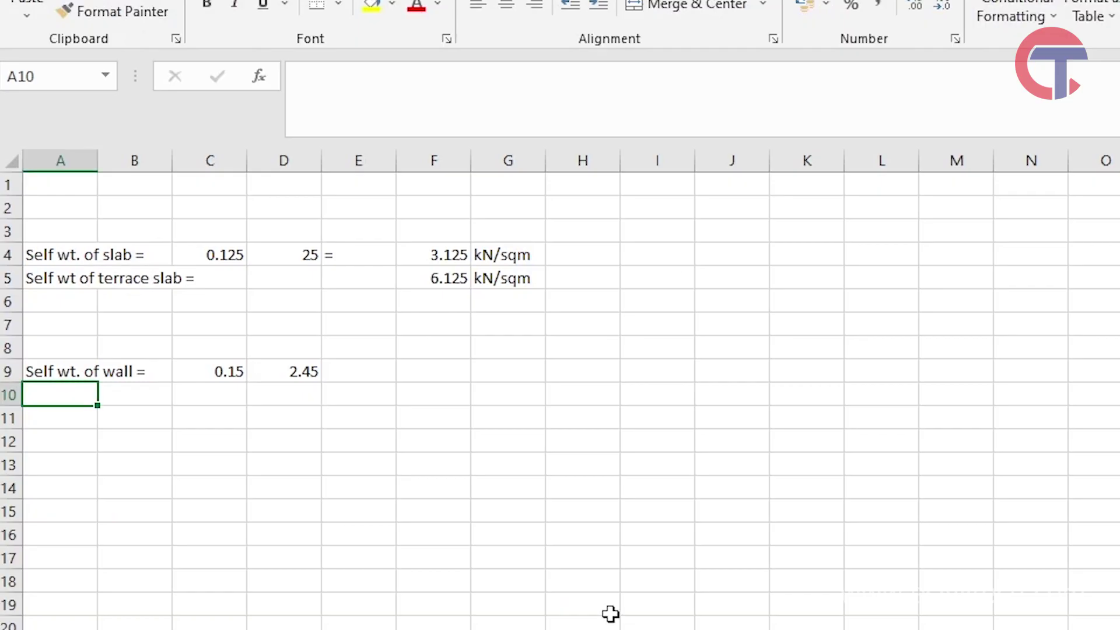
double_click(274, 372)
key("shift+Left")
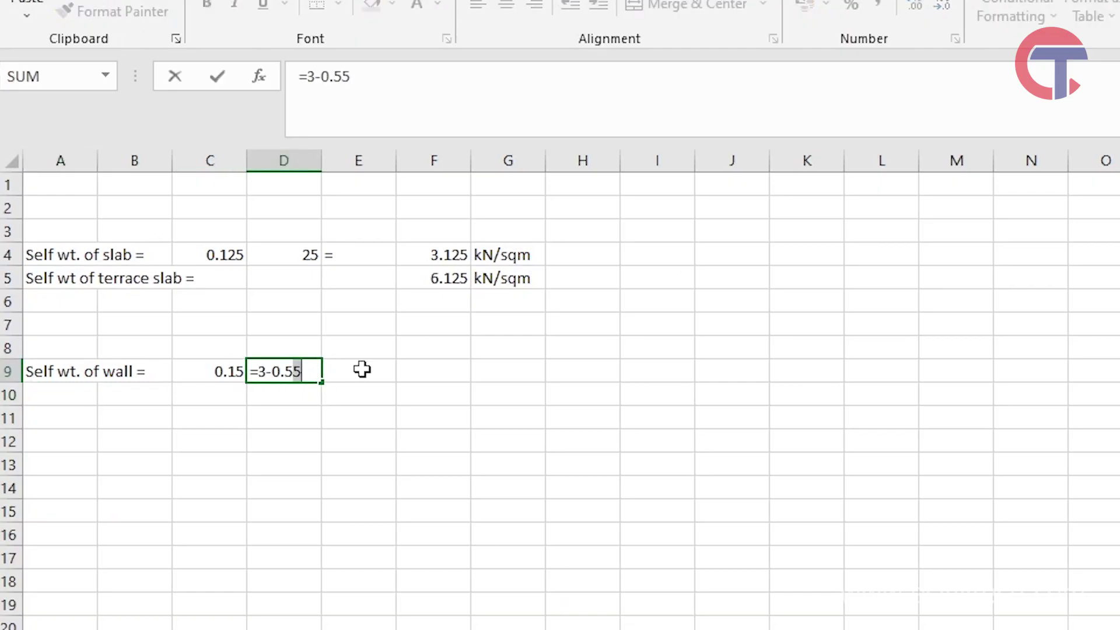
key("BackSpace")
key("ctrl+Return")
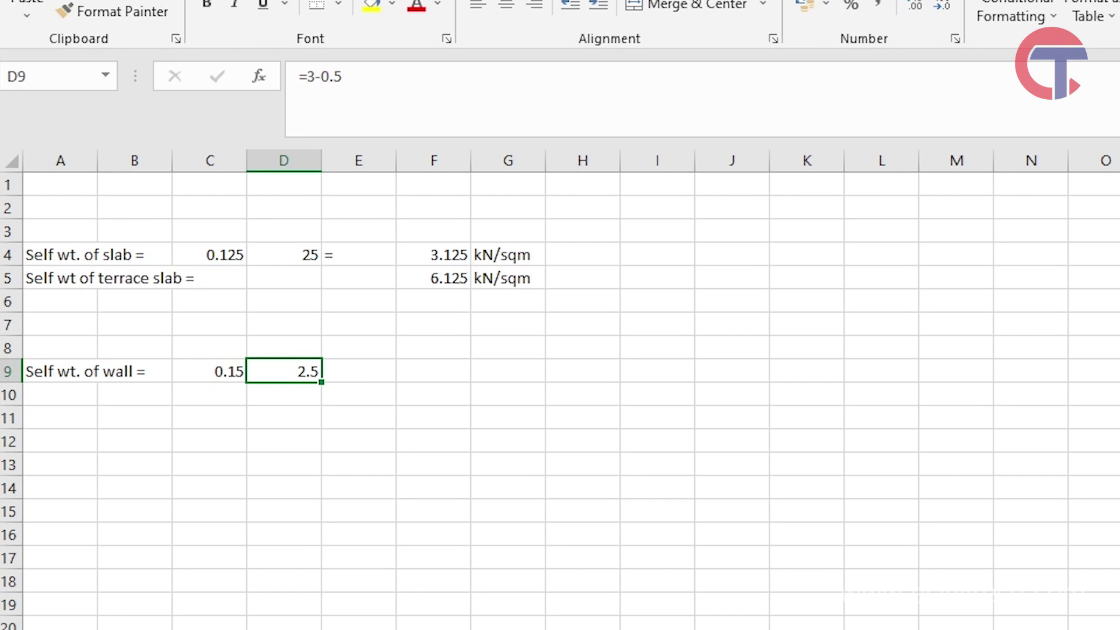
Switch to the 875_1.pdf code in Acrobat Reader and examine the brick wall partition's thickness and weight in kN per square metre.
left_click(529, 619)
left_click(459, 523)
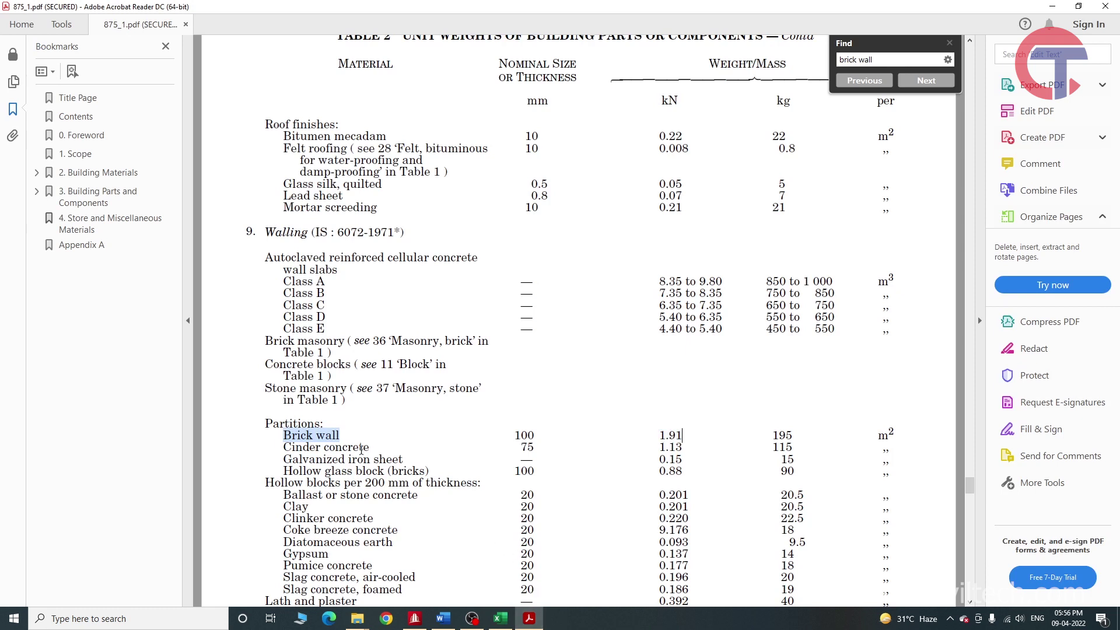
left_click_drag(516, 435, 533, 432)
scroll(680, 438, "up", 1)
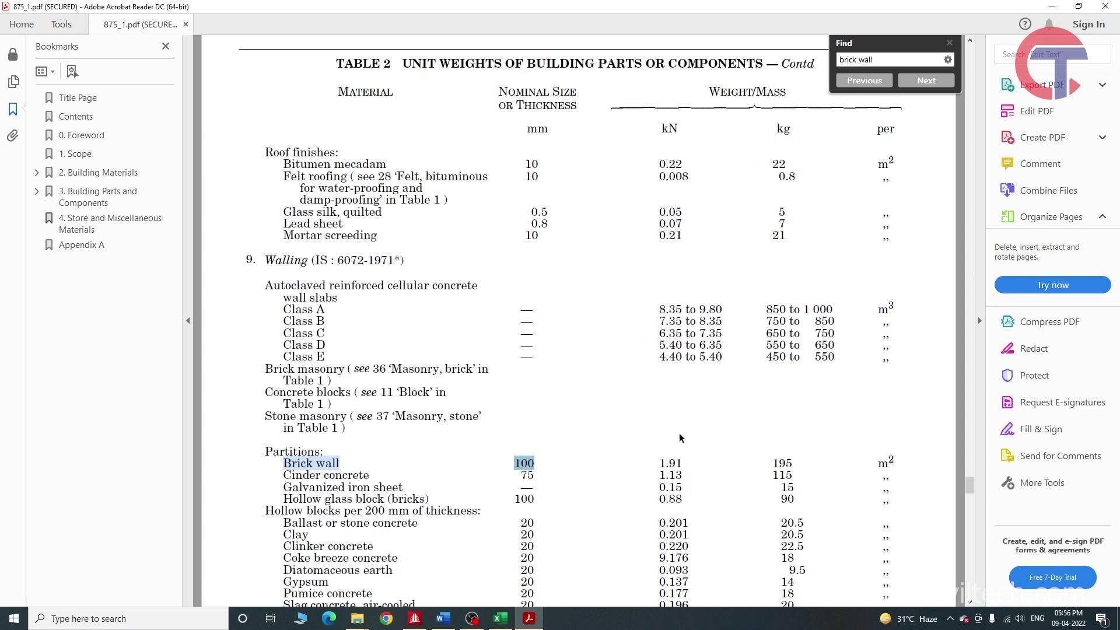
left_click_drag(661, 455, 687, 454)
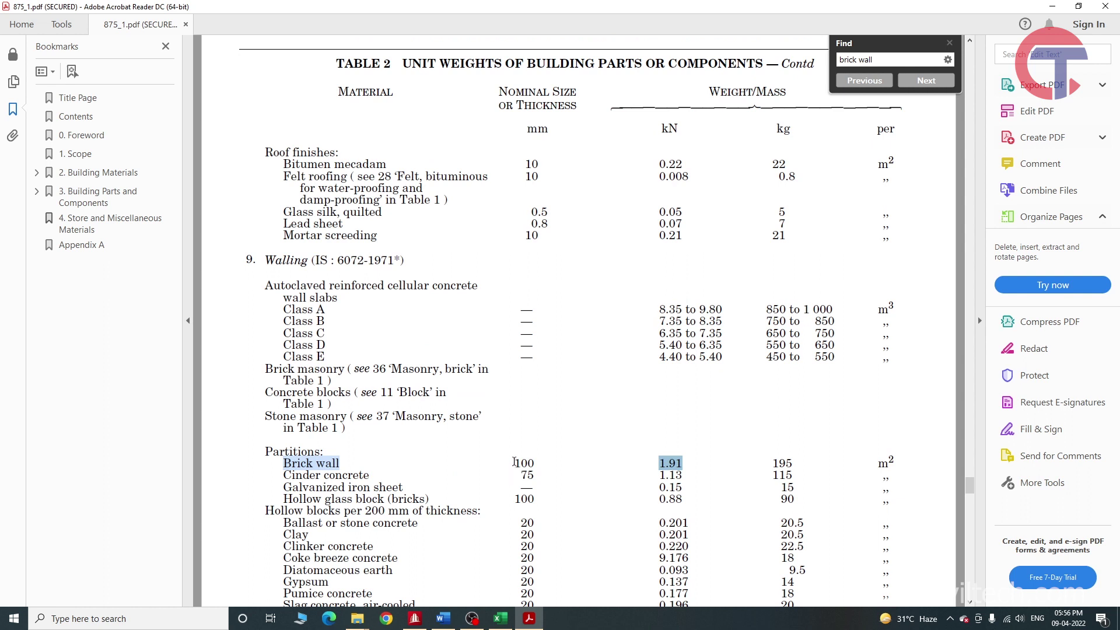
left_click_drag(514, 461, 540, 460)
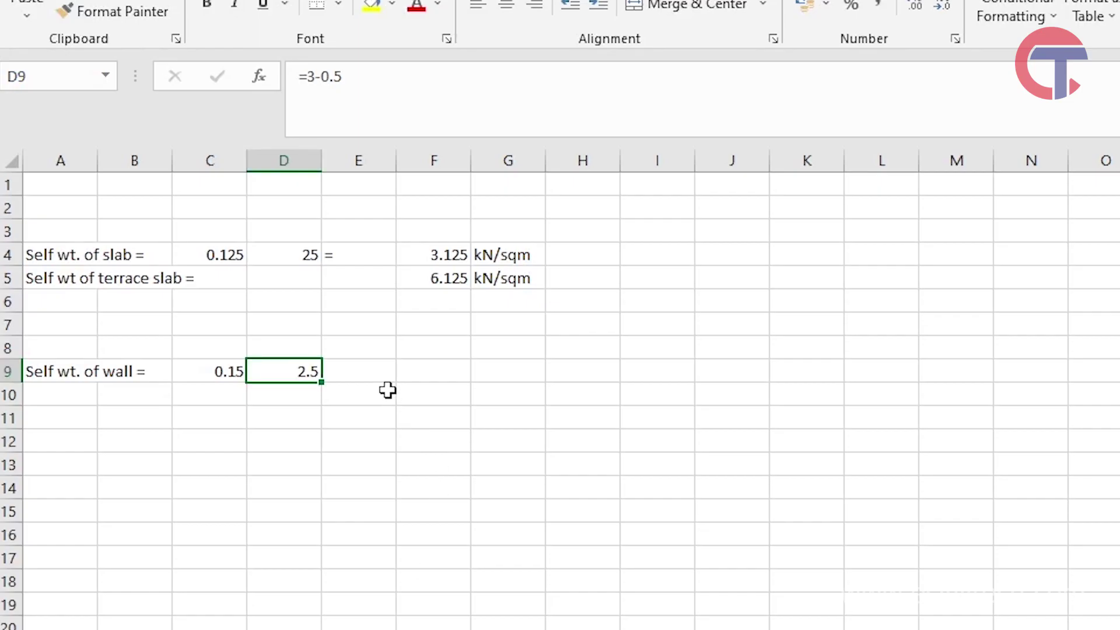
In Excel, calculate the brick wall's unit weight in E9 with =1.91/0.1, and replace it with the rounded value 20.
left_click(379, 379)
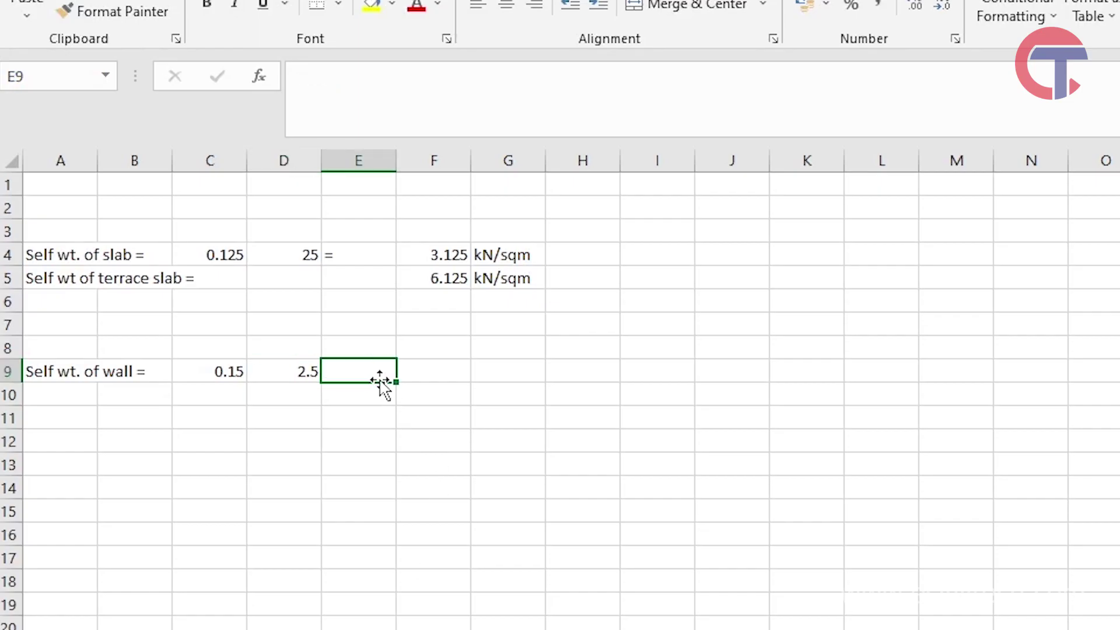
type("=")
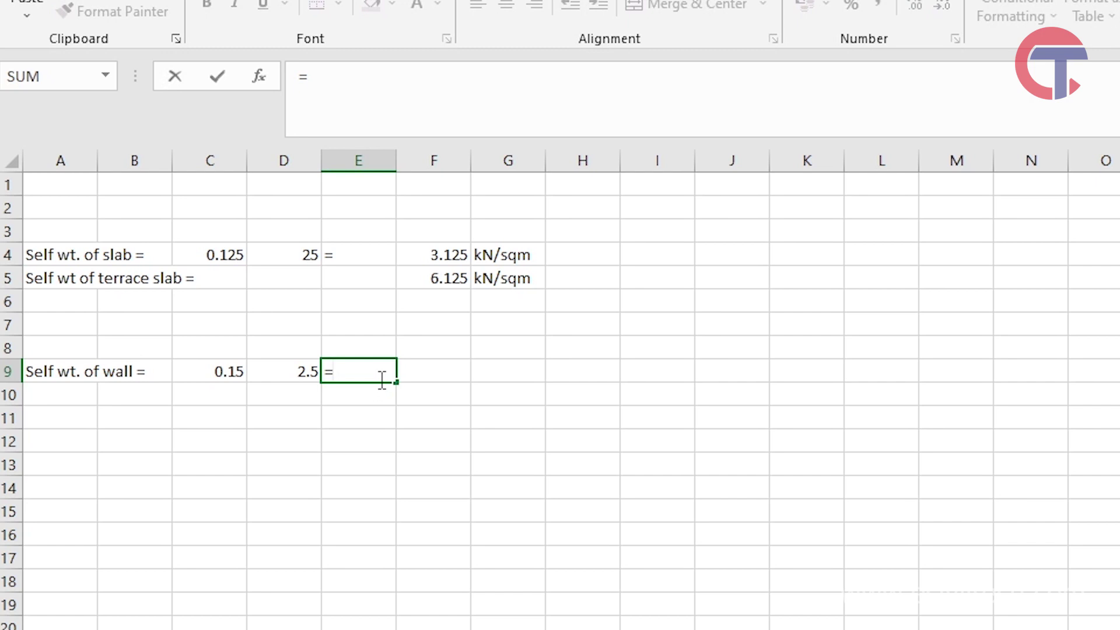
type("1.91/.1")
key("ctrl+Return")
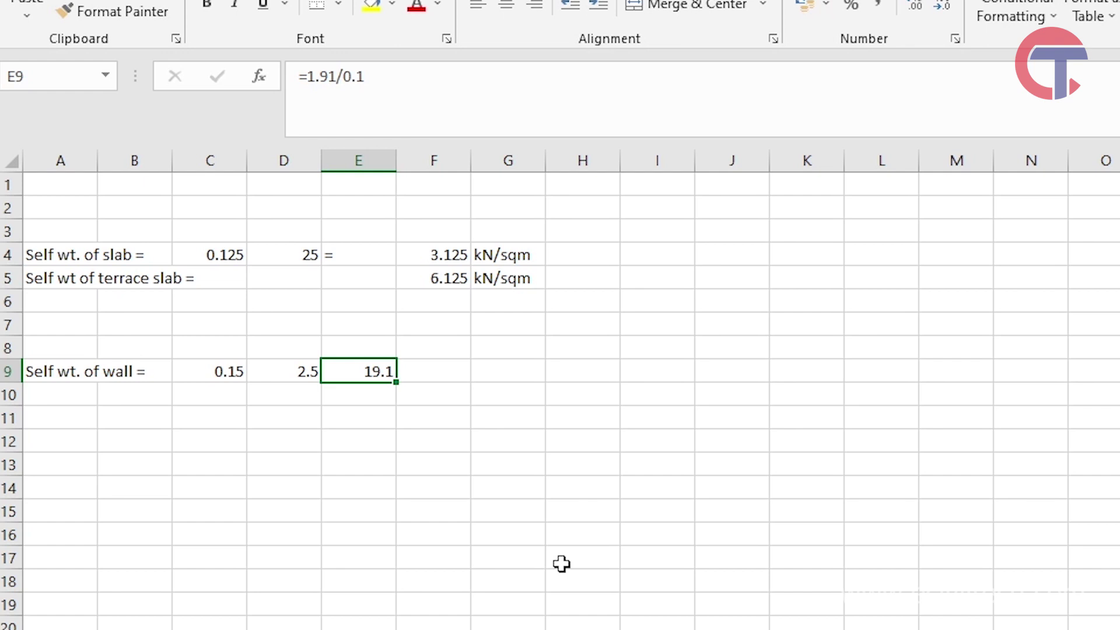
type("20")
key("Return")
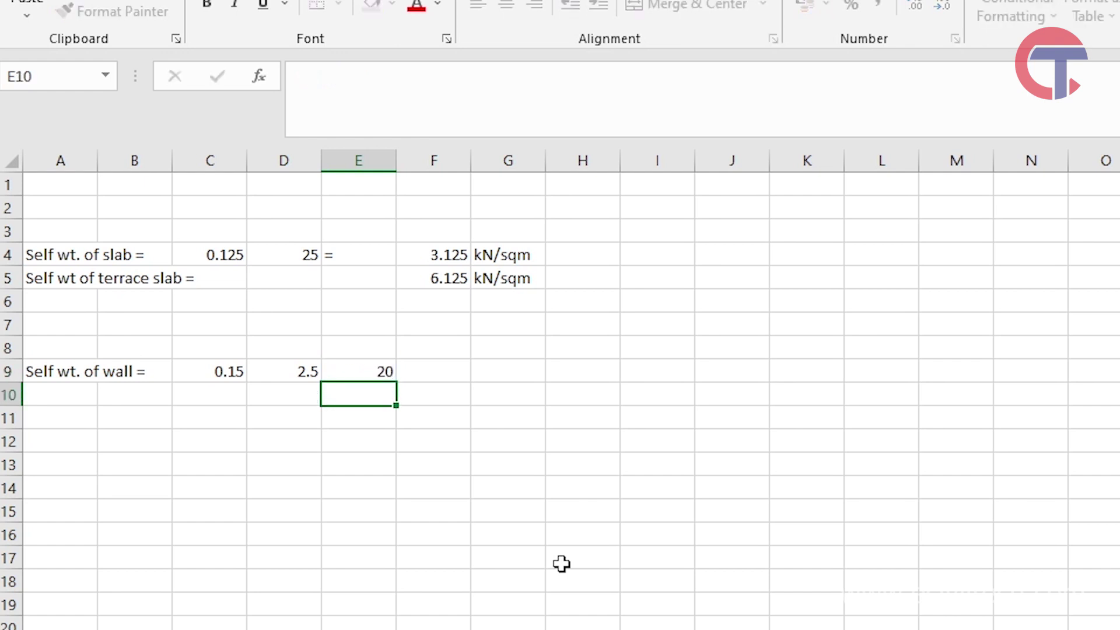
Calculate the wall's self-weight in F9 with the formula =C9*D9*E9.
key("Right")
key("Up")
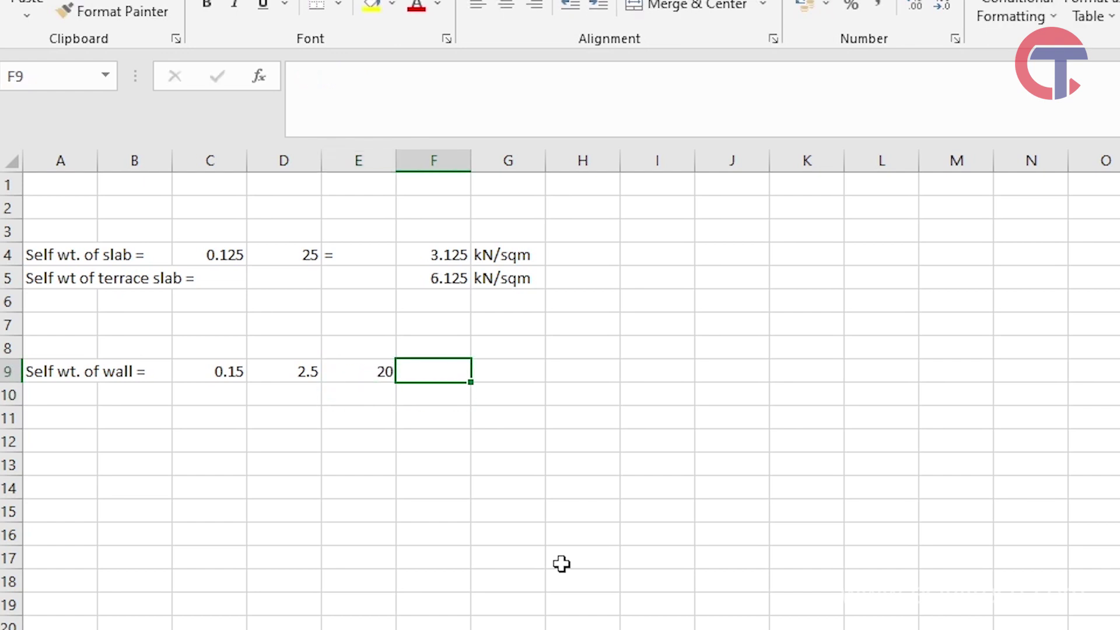
type("=")
key("Left")
key("Left")
key("Left")
type("*")
key("Left")
key("Left")
type("*")
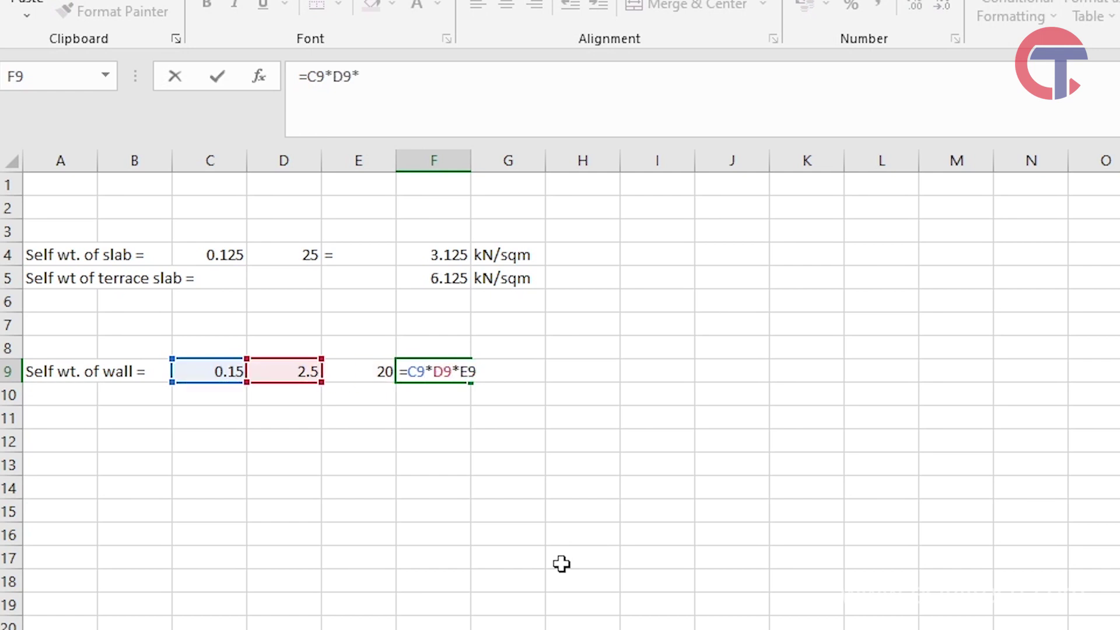
key("Left")
key("Return")
key("Up")
Enter the unit kN/m in G9, beside the wall's self-weight.
left_click(526, 372)
type("kN/m")
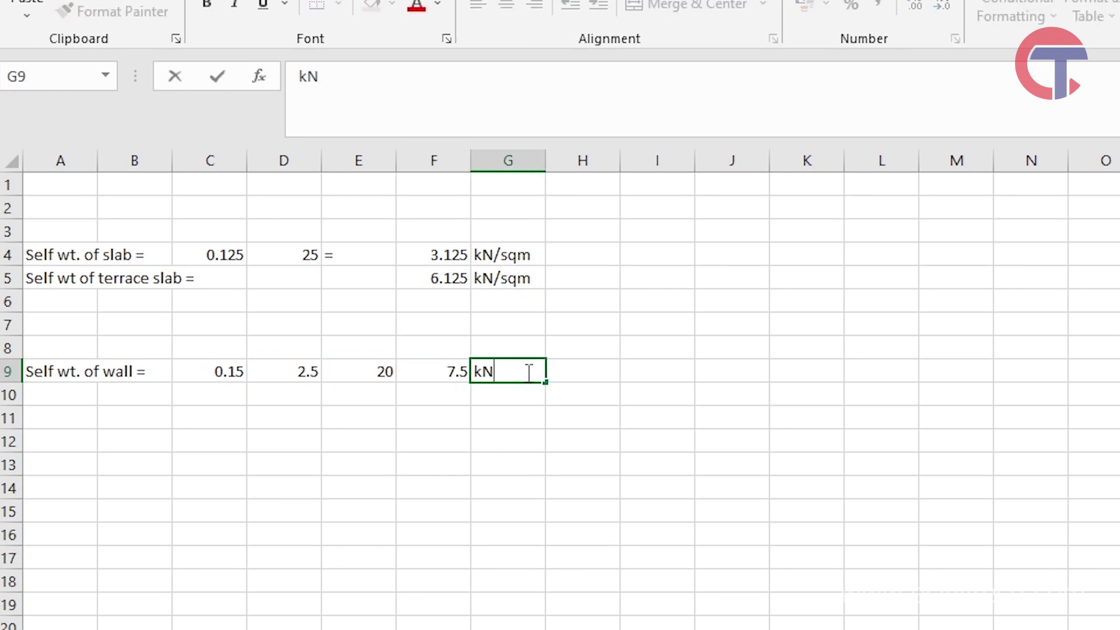
key("Return")
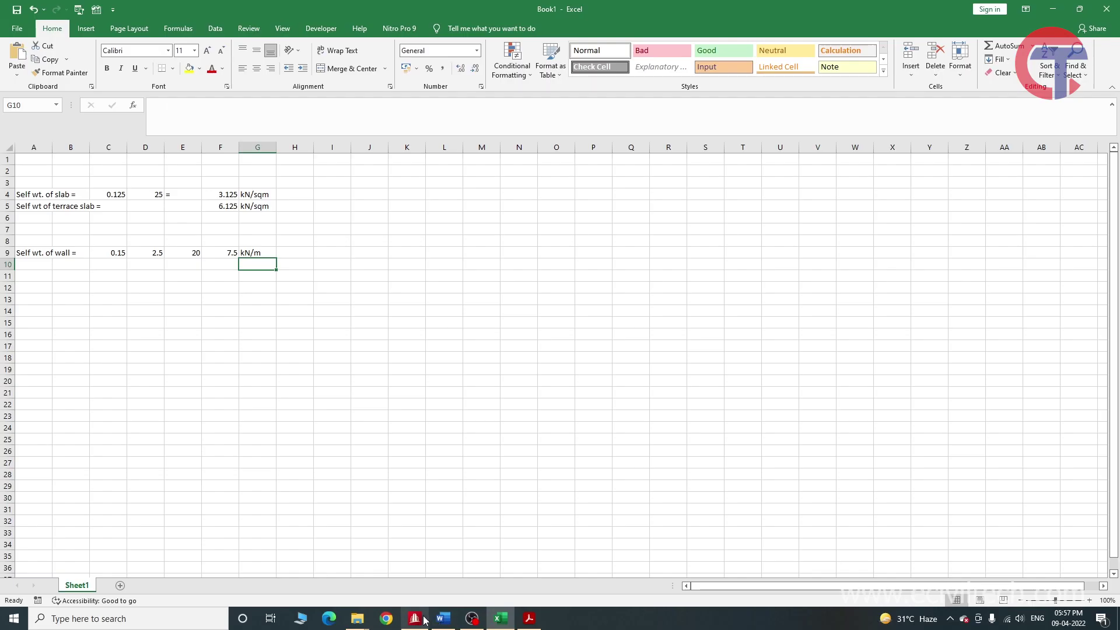
Switch to STAAD.Pro and add a uniform force member load of -7.5 kN/m in the GY direction to the WallLoad case.
left_click(415, 617)
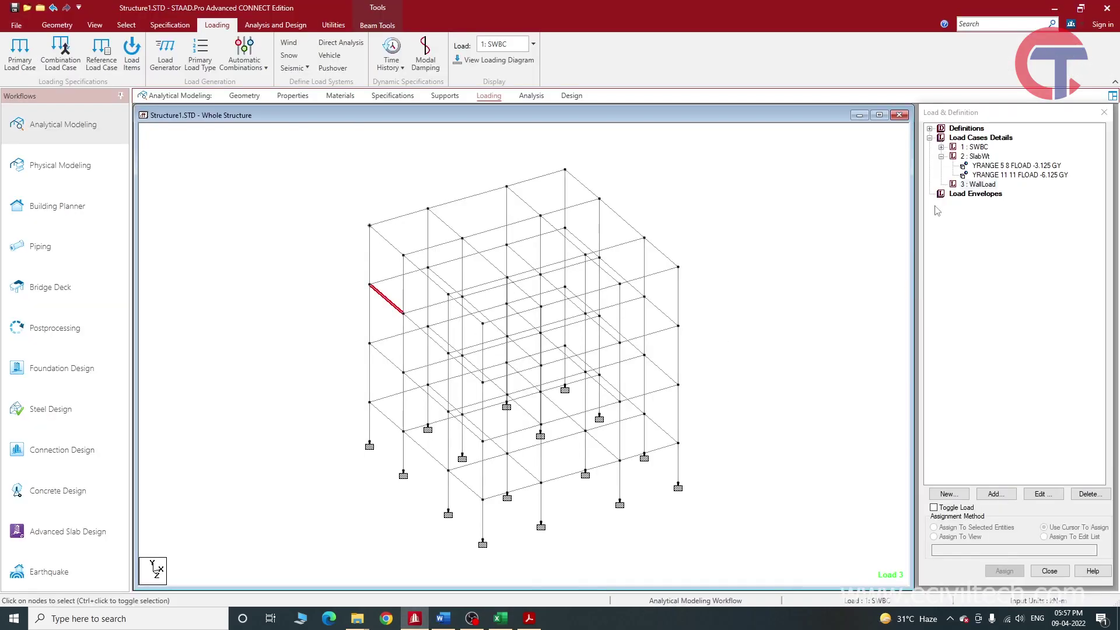
left_click(981, 186)
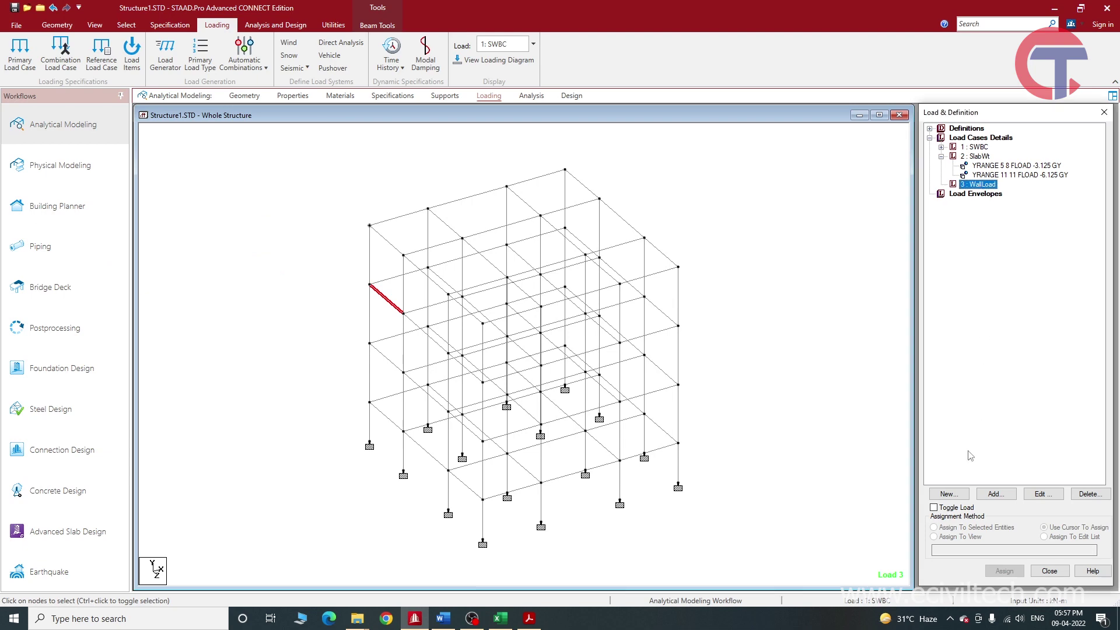
left_click(995, 493)
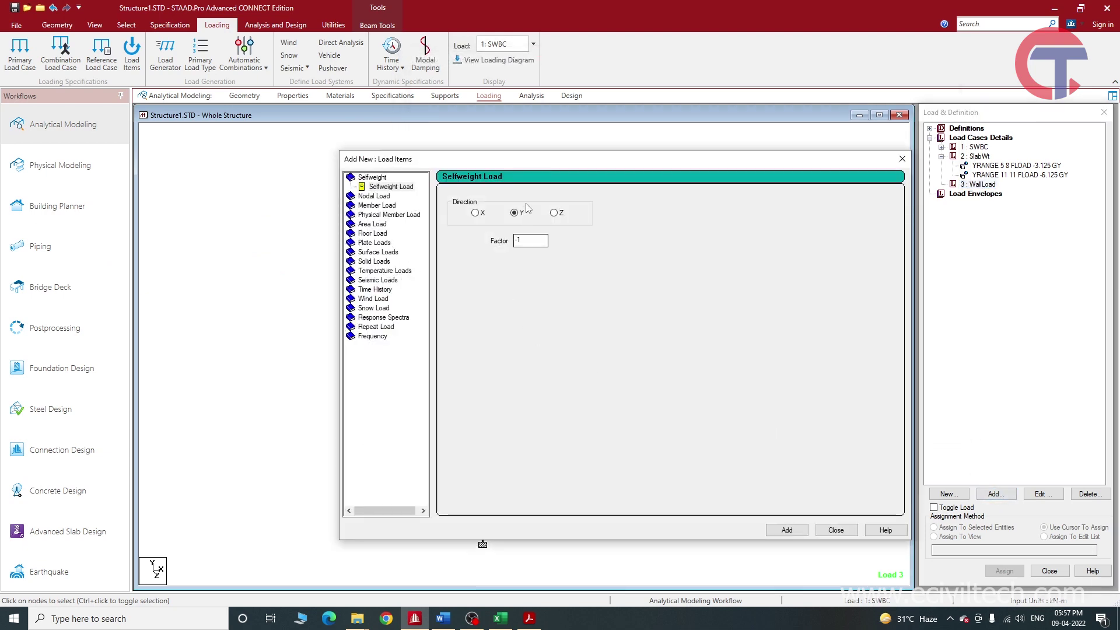
left_click_drag(507, 163, 400, 164)
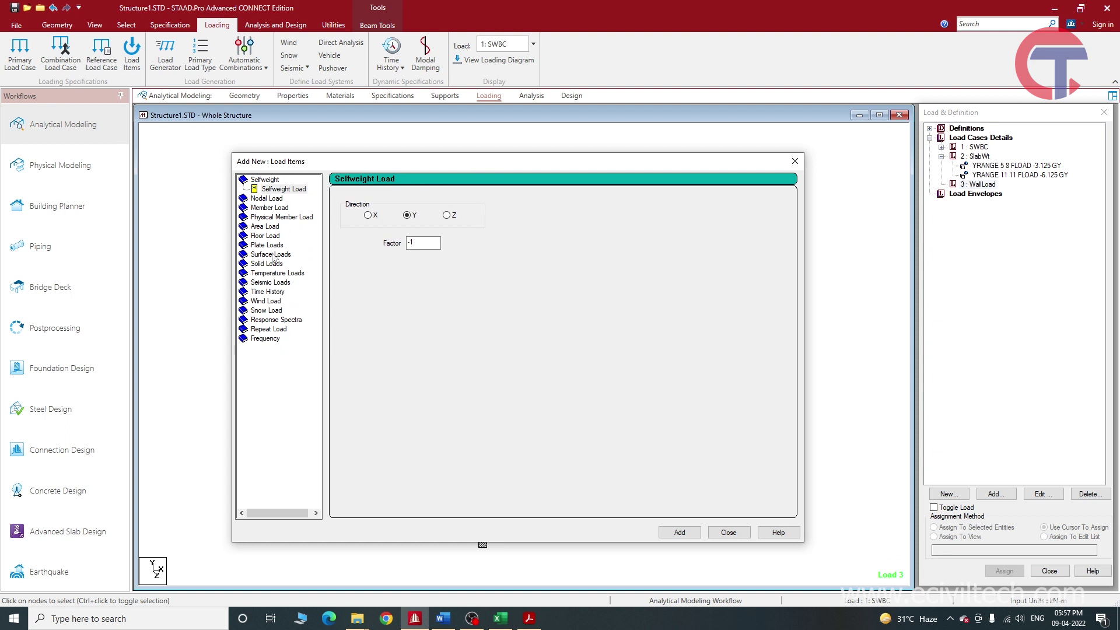
left_click(271, 209)
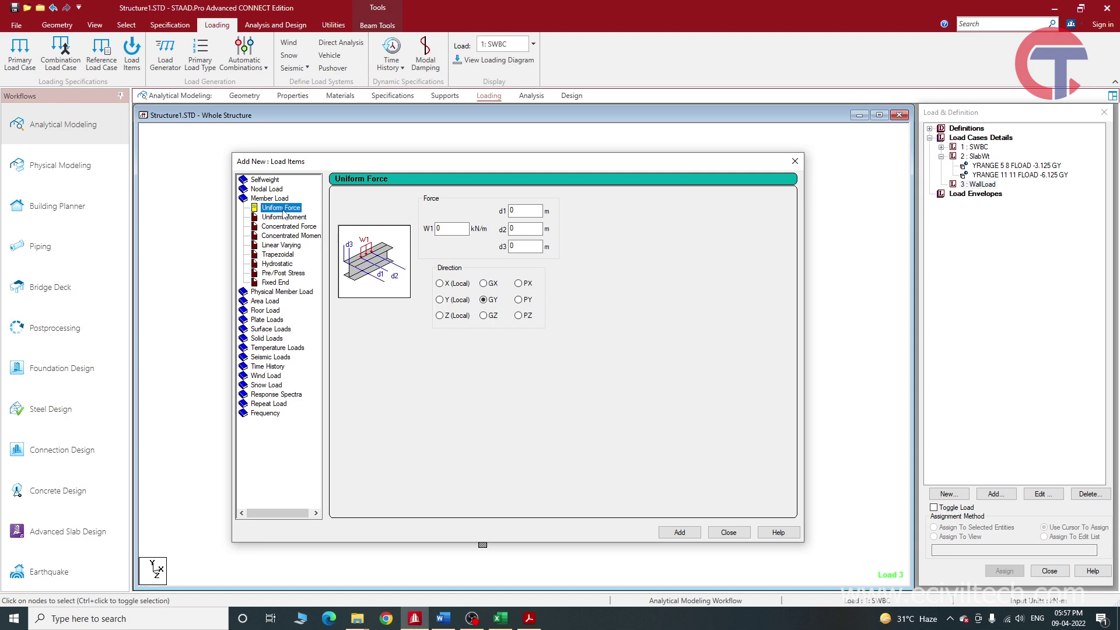
left_click(438, 230)
key("alt+Tab")
key("alt+Tab")
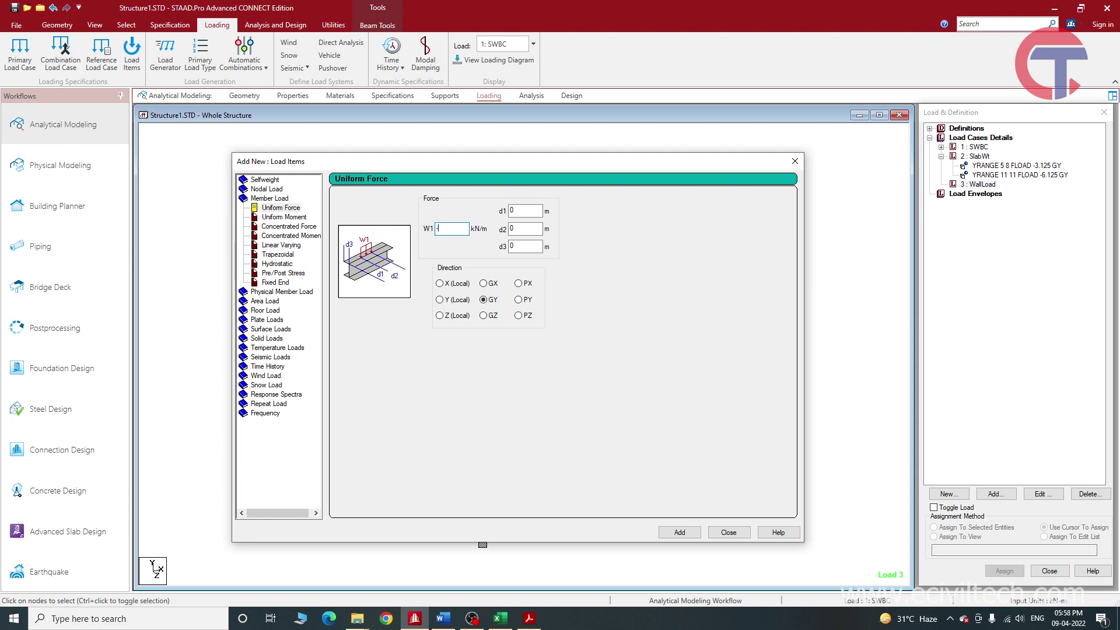
type("-.74")
key("BackSpace")
key("BackSpace")
key("BackSpace")
type("7.5")
left_click(676, 533)
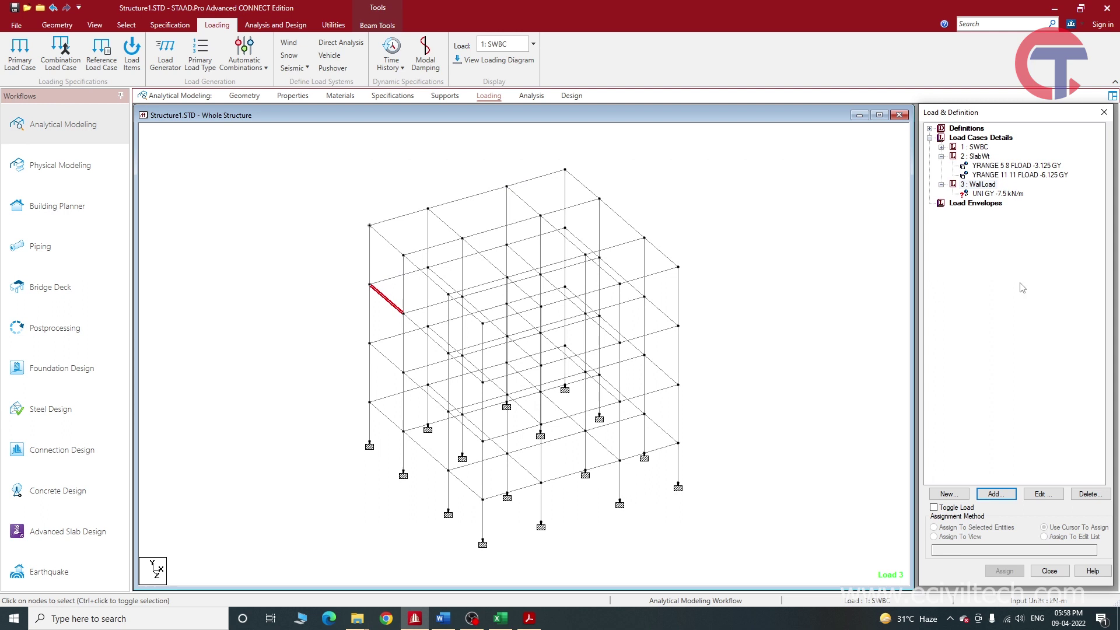
Assign the -7.5 kN/m uniform wall load to all horizontal beams at the three levels below the roof, using Assign To Selected Beams.
left_click(886, 217)
left_click(999, 193)
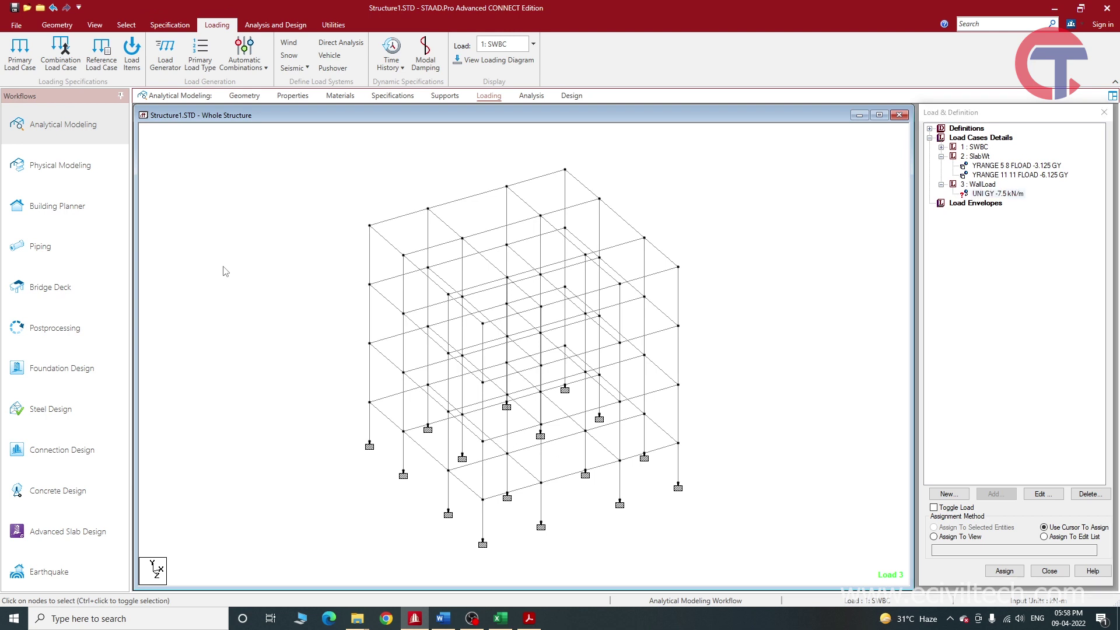
left_click(96, 25)
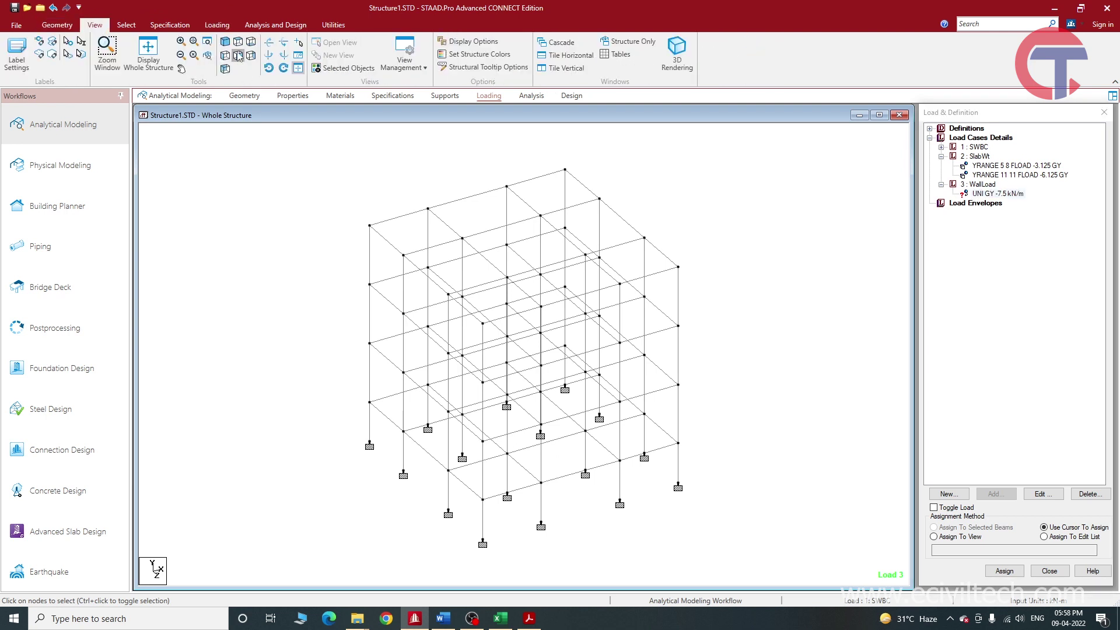
left_click(237, 55)
left_click_drag(329, 258, 728, 285)
left_click_drag(319, 362, 735, 386)
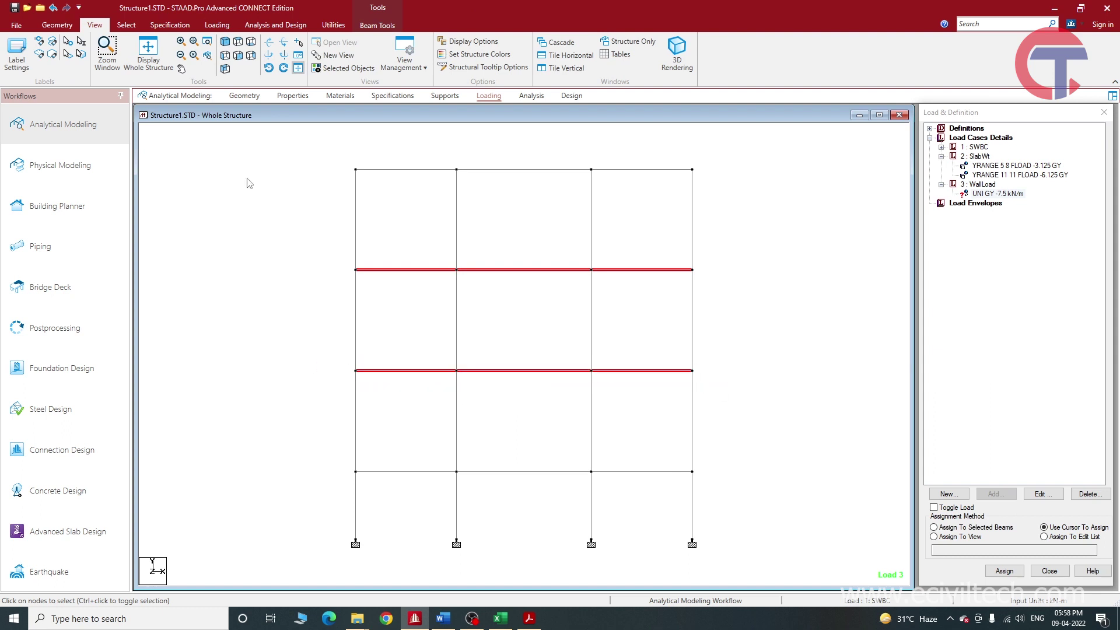
left_click(226, 43)
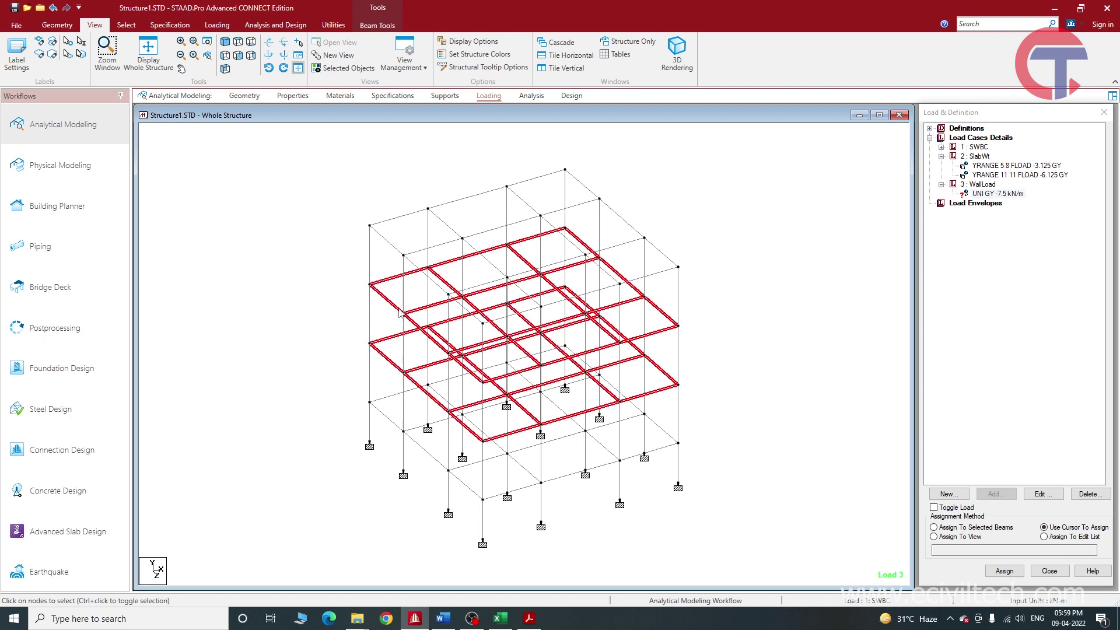
left_click(238, 56)
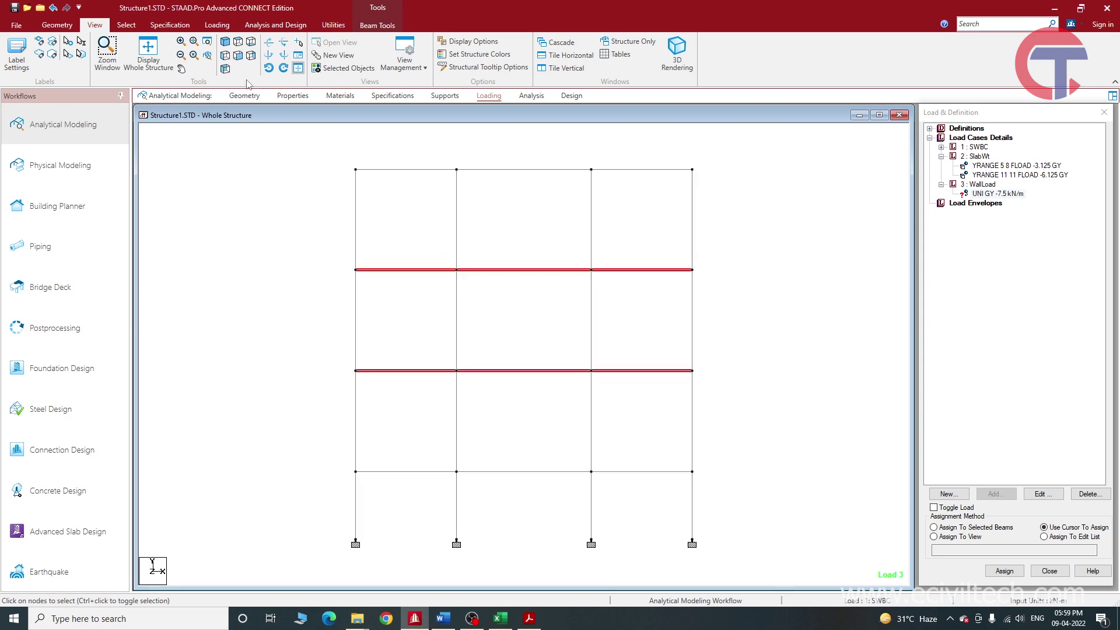
left_click_drag(320, 464, 778, 493)
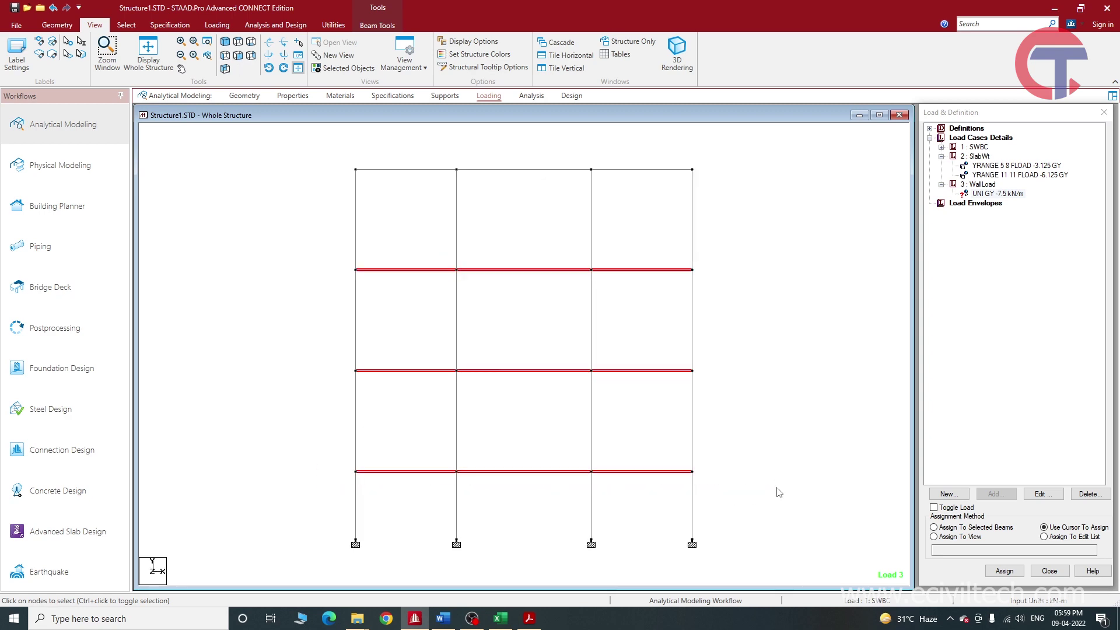
left_click(225, 42)
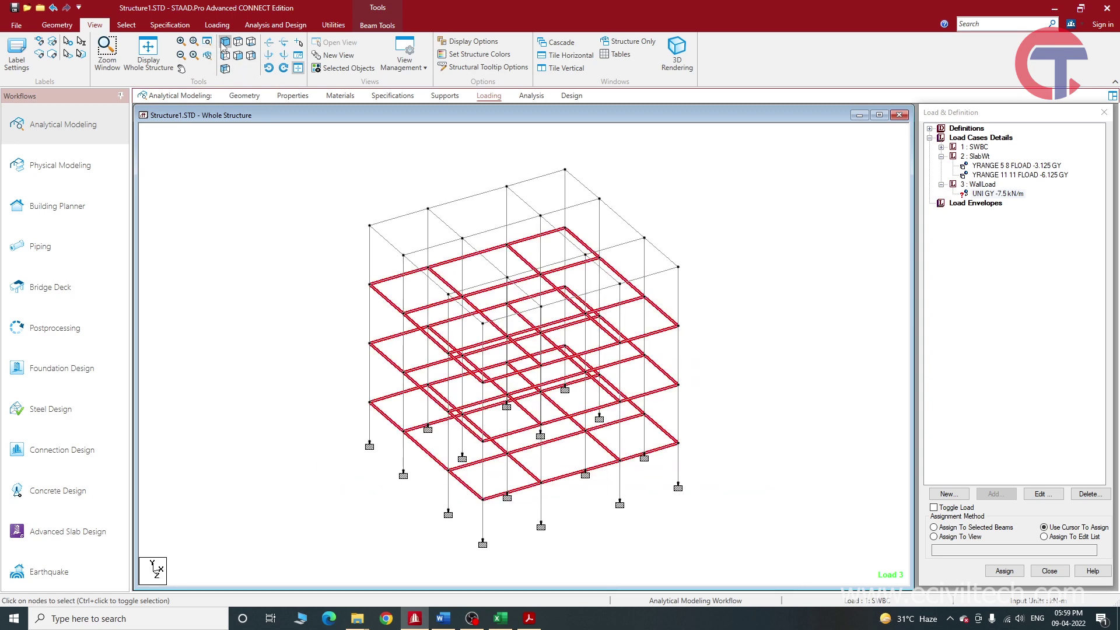
left_click(989, 195)
left_click(968, 528)
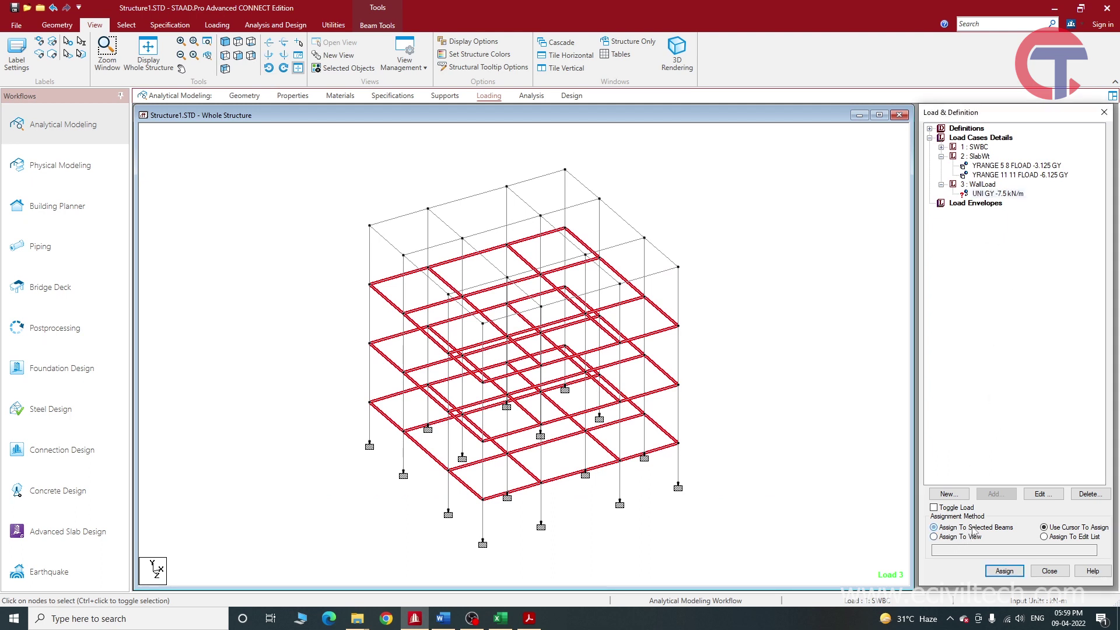
left_click(1003, 572)
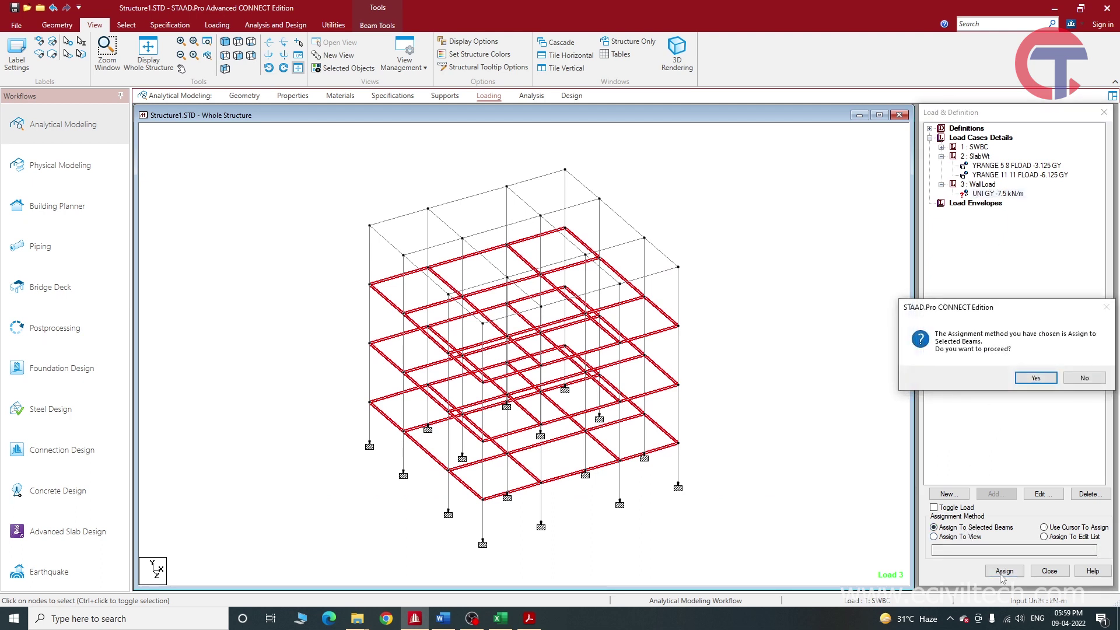
left_click(1036, 378)
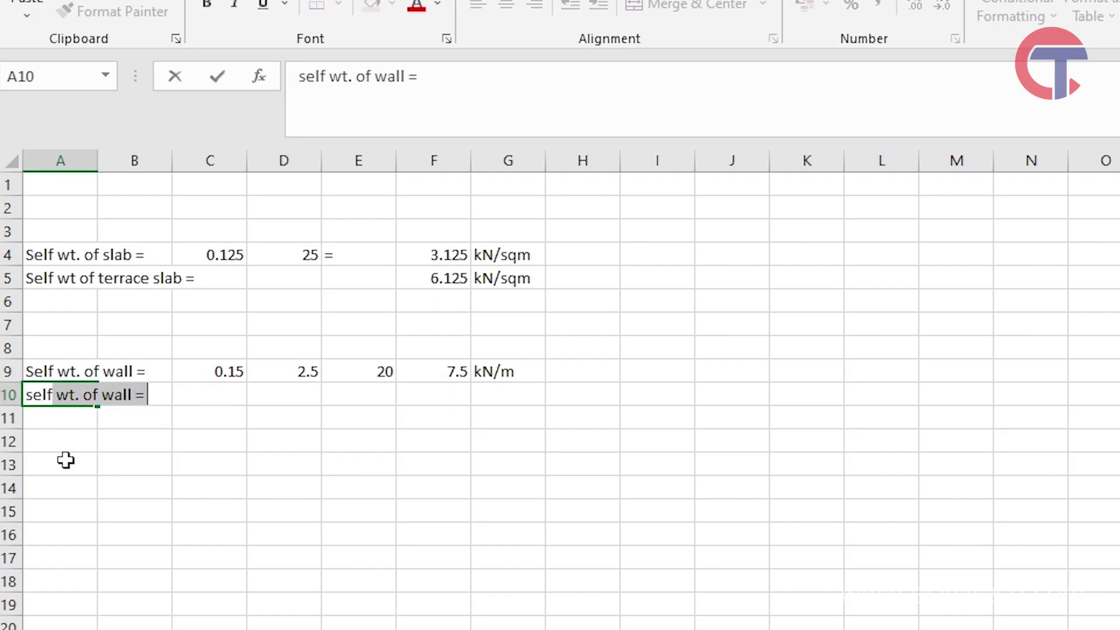
Label row 10 "self wt. of parapet wall =" and enter 0.15, 1 and 20 in C10, D10 and E10.
type("parapet")
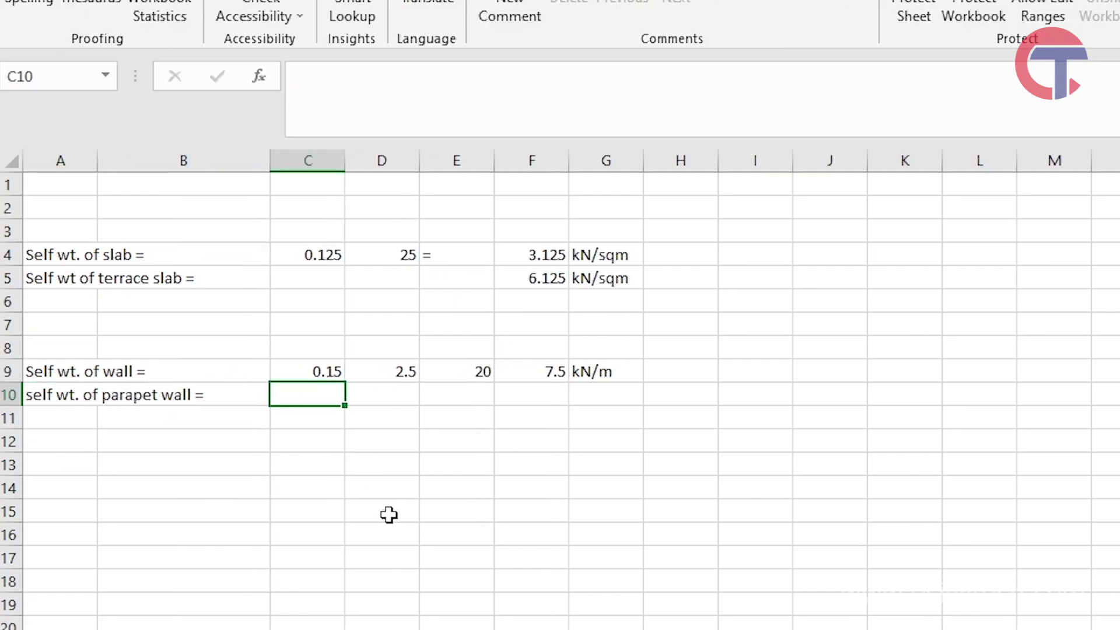
type(".1")
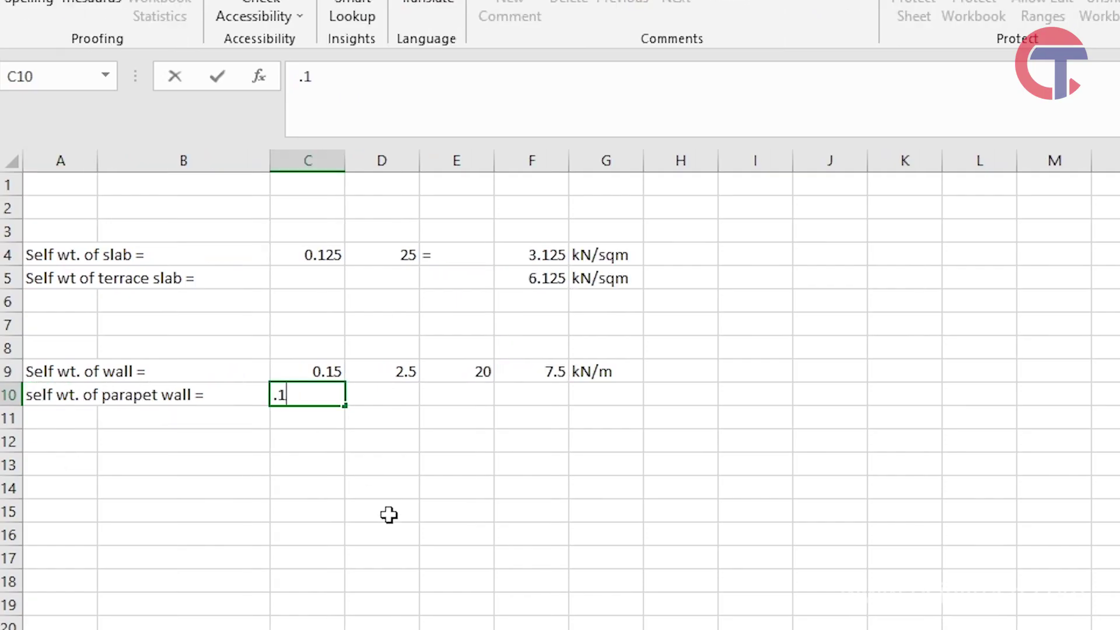
type("5")
key("Tab")
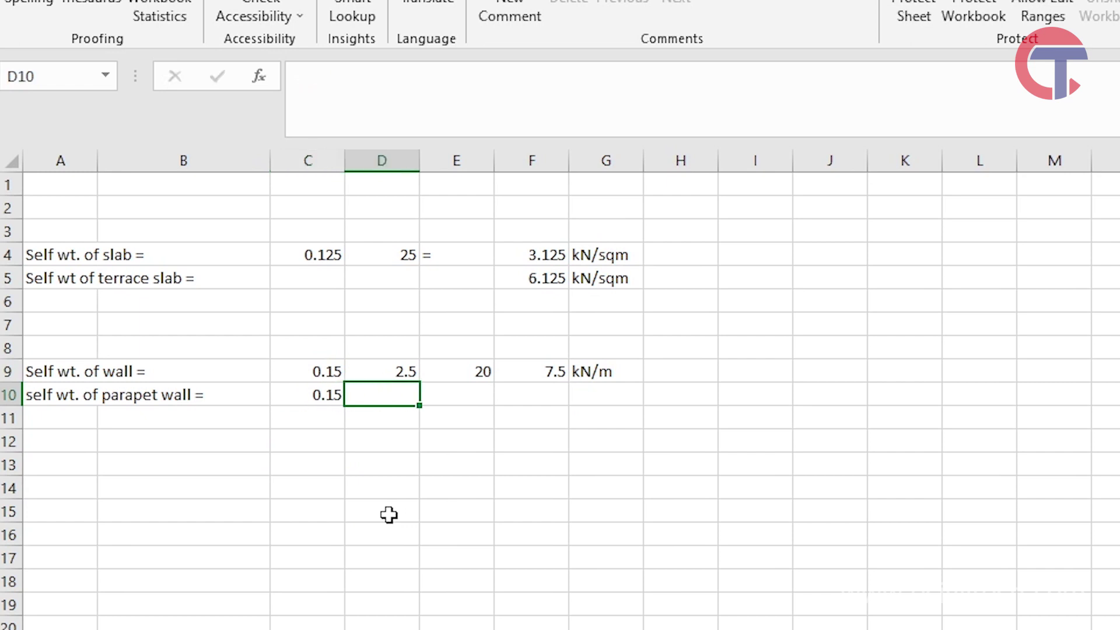
type("1.")
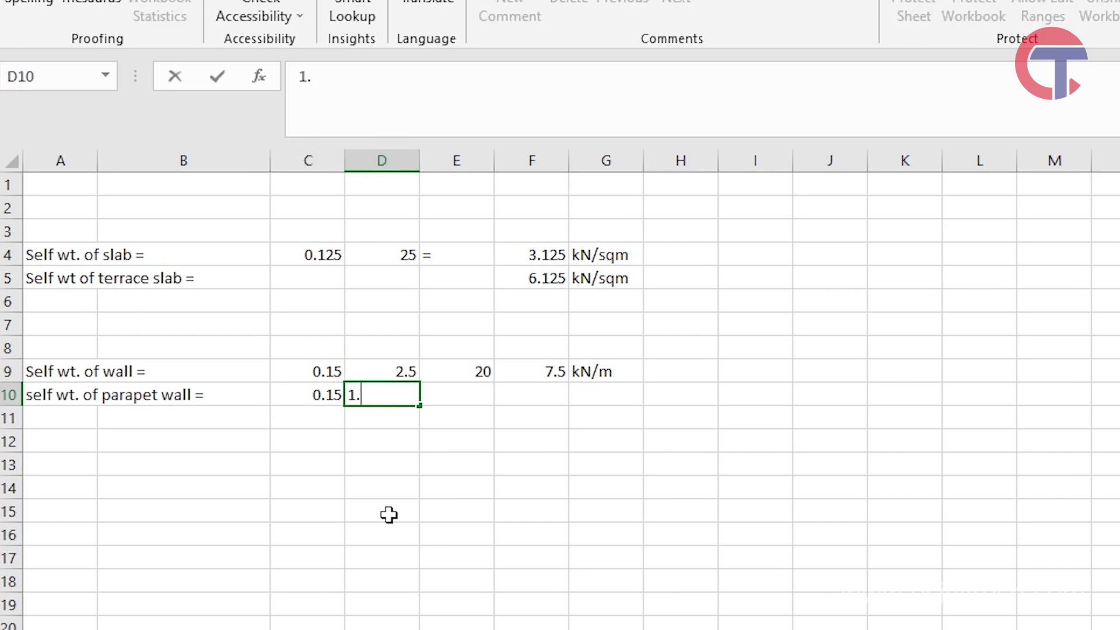
key("Tab")
type("20")
key("Tab")
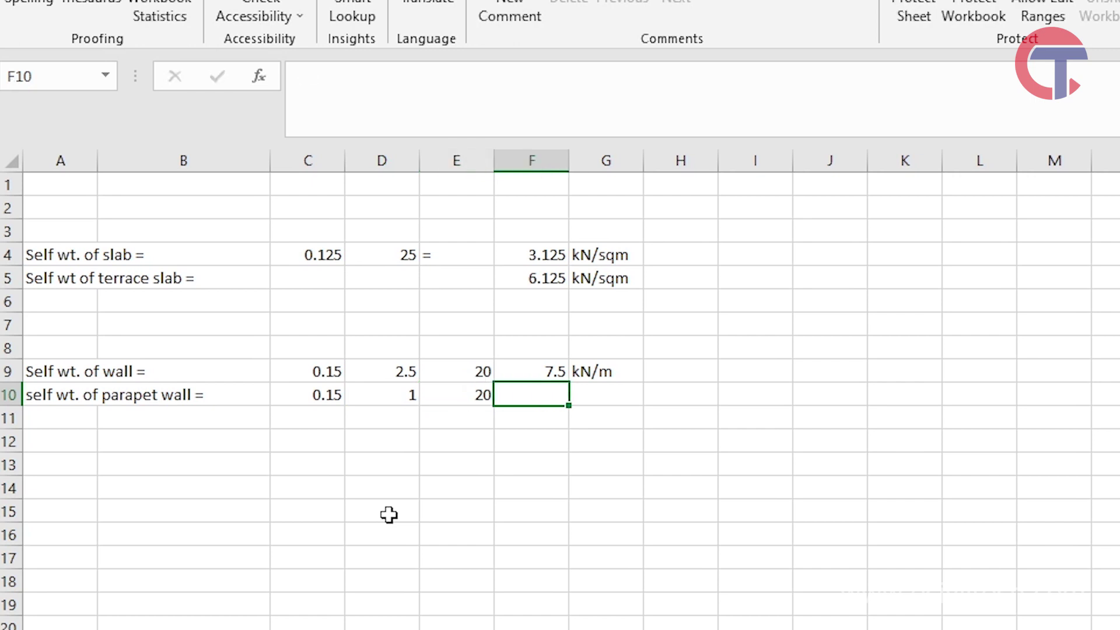
Calculate the parapet wall's self-weight in F10 from C10:E10 and enter the unit kN/m in G10.
left_click_drag(315, 395, 492, 395)
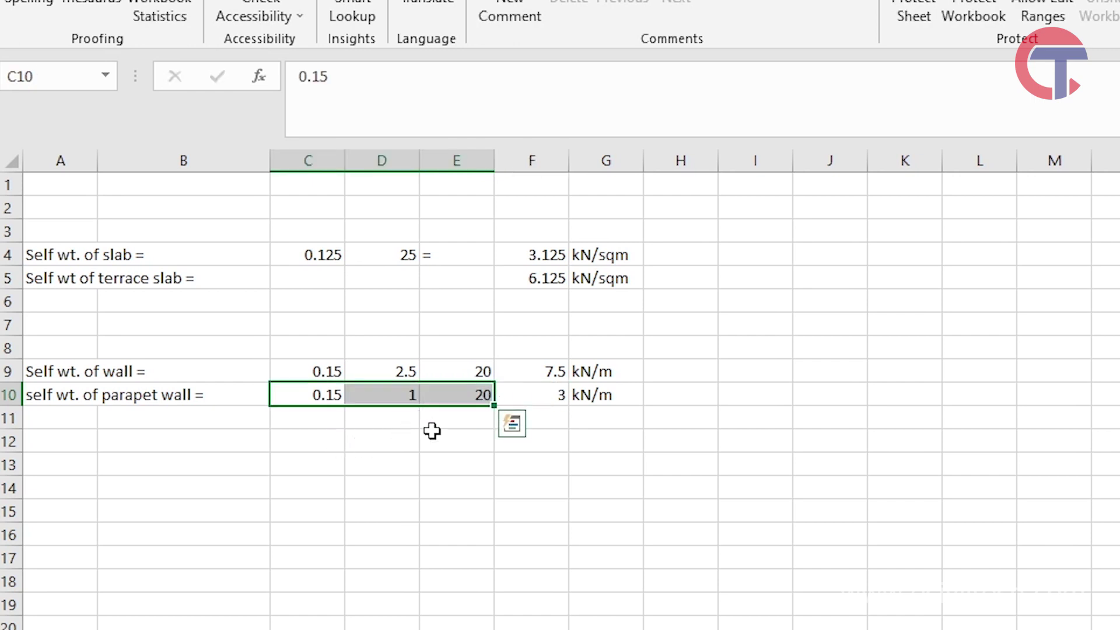
left_click(552, 378)
left_click(552, 395)
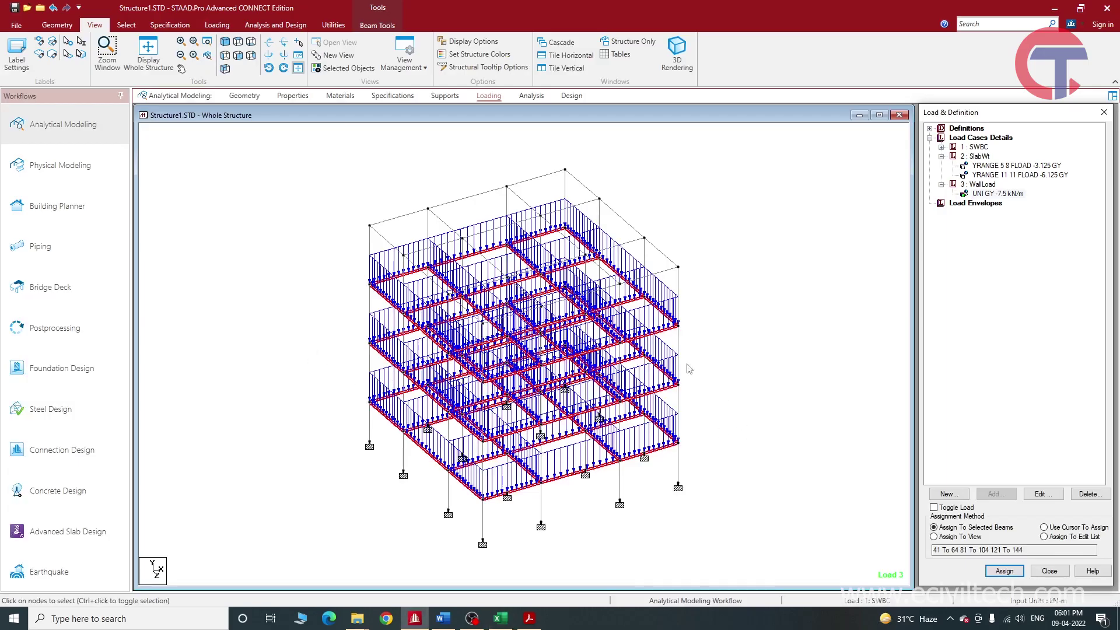
left_click(463, 200, "ctrl")
left_click(519, 181, "ctrl")
left_click(577, 180, "ctrl")
left_click(627, 220)
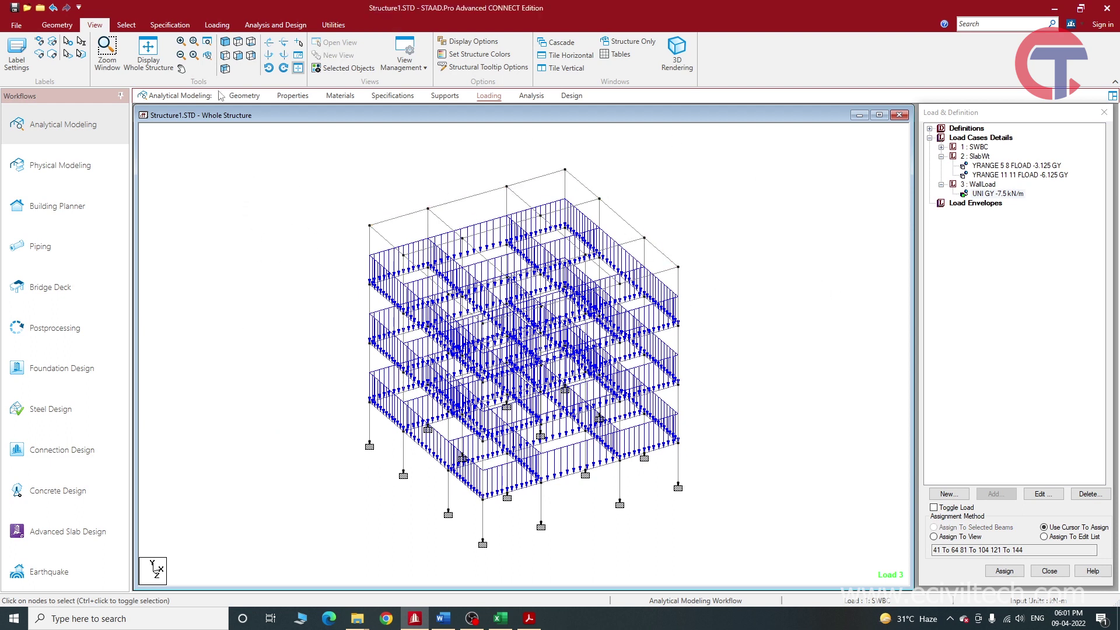
Select all roof-level beams in a front elevation view and isolate them so that only the roof grid is displayed.
left_click(235, 59)
left_click_drag(315, 125, 757, 192)
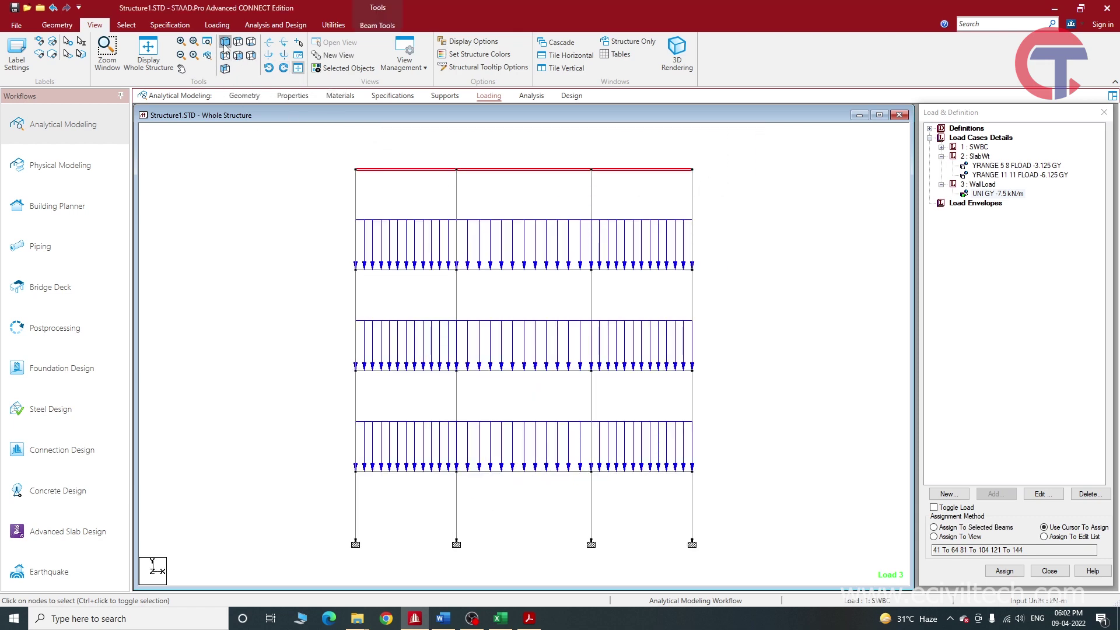
left_click(225, 43)
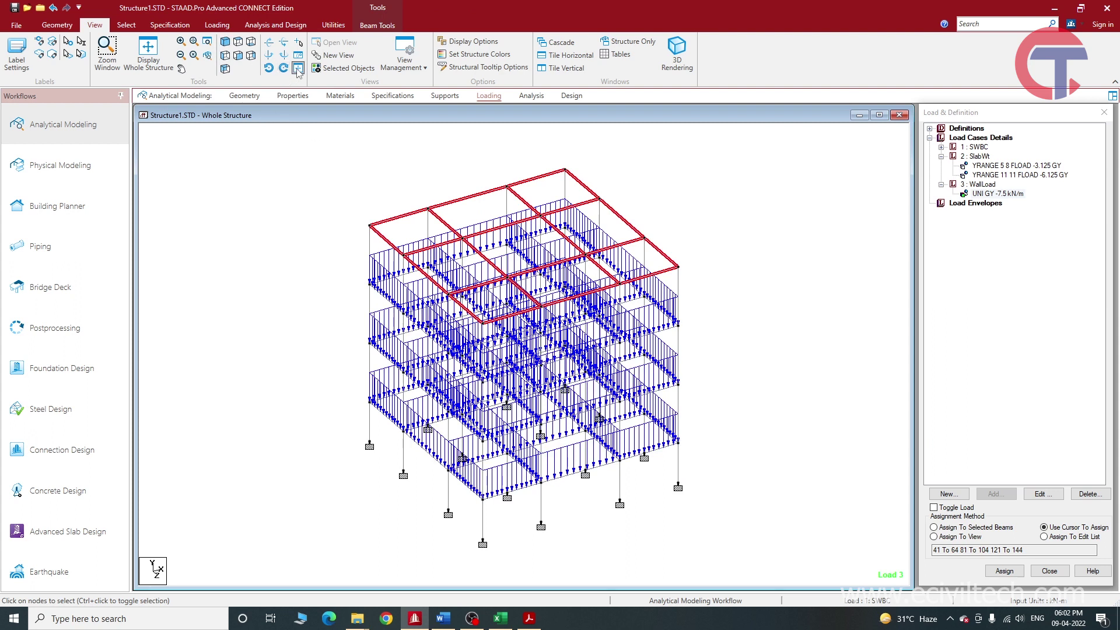
left_click(339, 73)
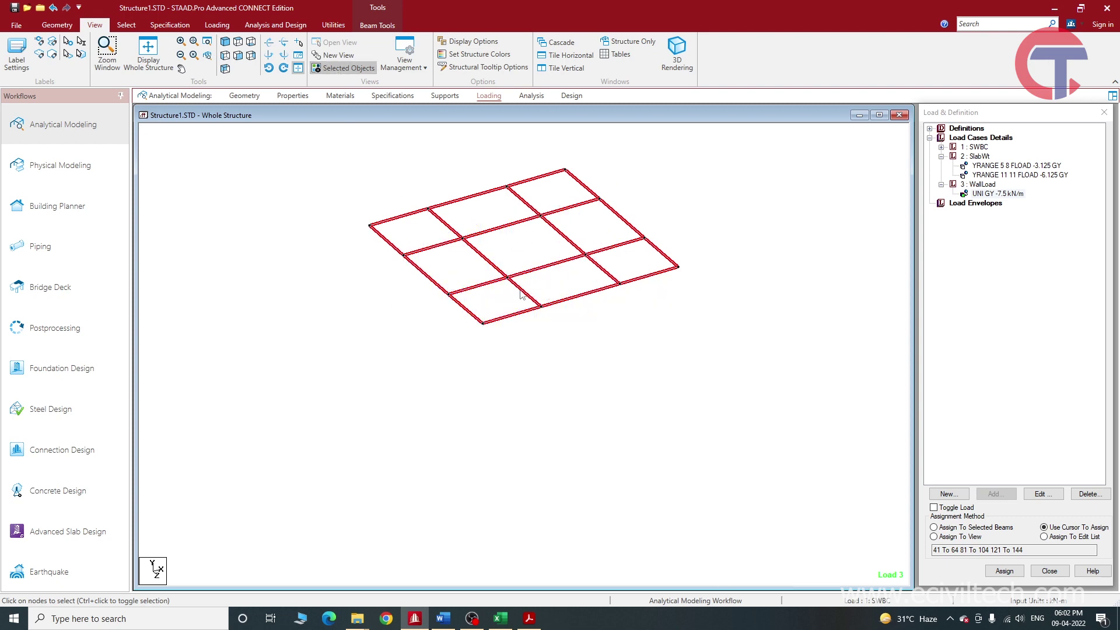
Clear the current selection and select only the twelve perimeter beams around the roof grid.
left_click(496, 295)
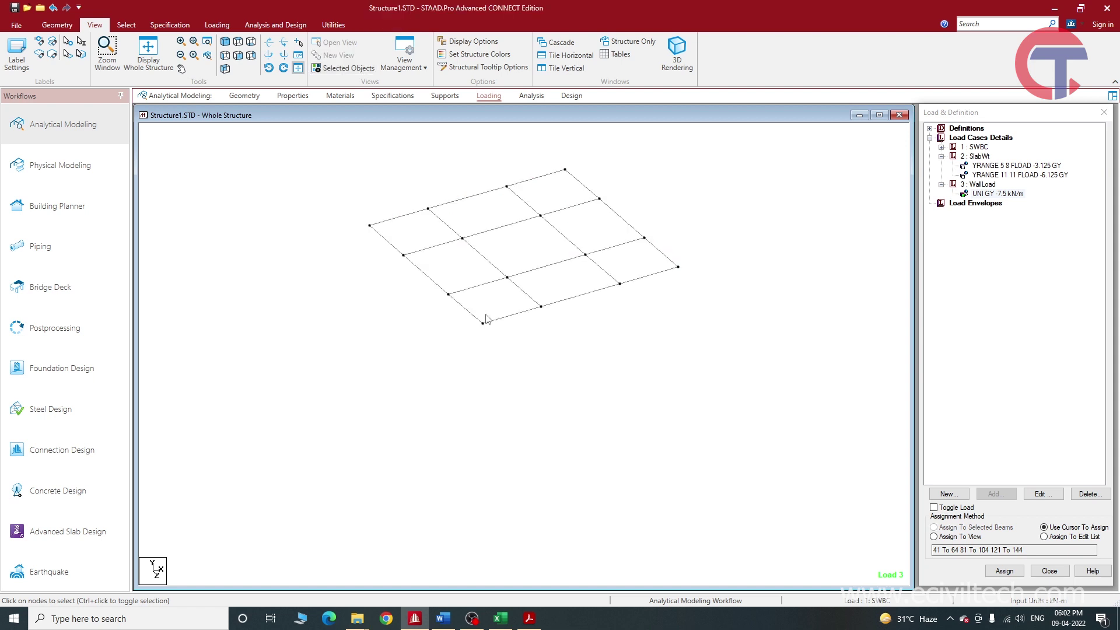
left_click(406, 222)
left_click(478, 199, "ctrl")
left_click(557, 174, "ctrl")
left_click(583, 185, "ctrl")
left_click(623, 219, "ctrl")
left_click(658, 251, "ctrl")
left_click(632, 282, "ctrl")
left_click(607, 288, "ctrl")
left_click(516, 313, "ctrl")
left_click(465, 308, "ctrl")
left_click(426, 274, "ctrl")
left_click(389, 243, "ctrl")
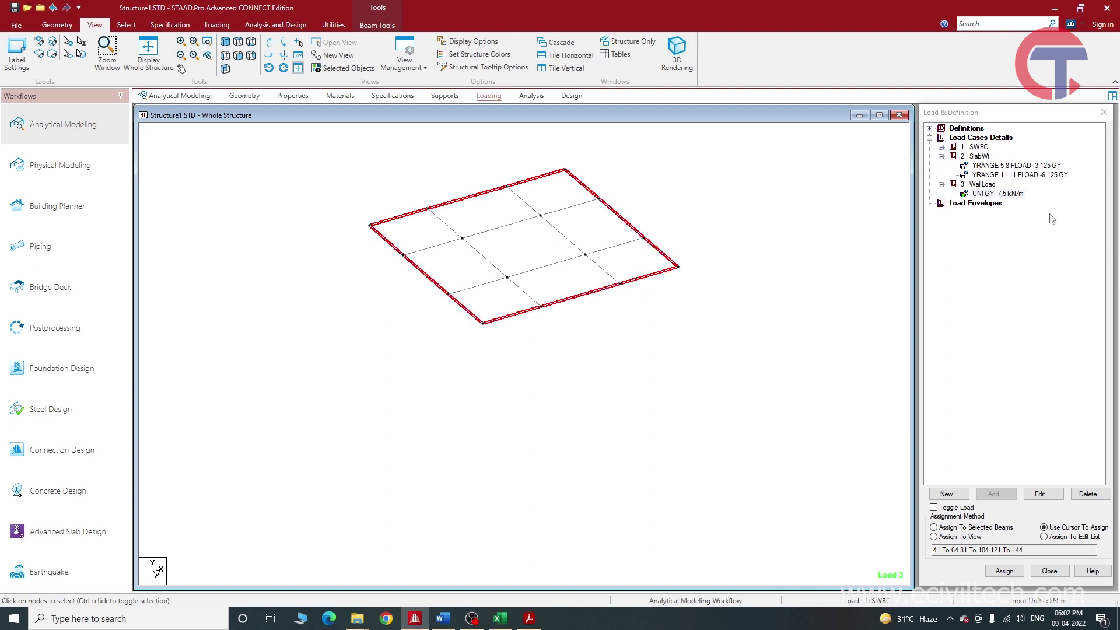
Add a uniform force member load of -3 kN/m in the GY direction to the WallLoad case.
left_click(990, 175)
left_click(979, 186)
left_click(996, 494)
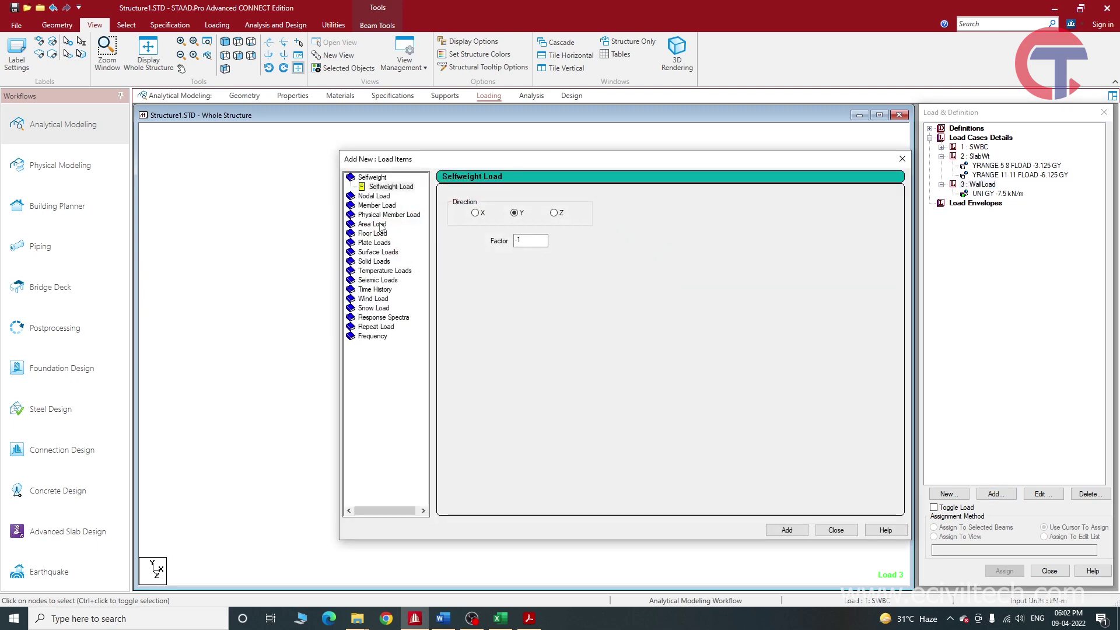
left_click(377, 205)
left_click(552, 226)
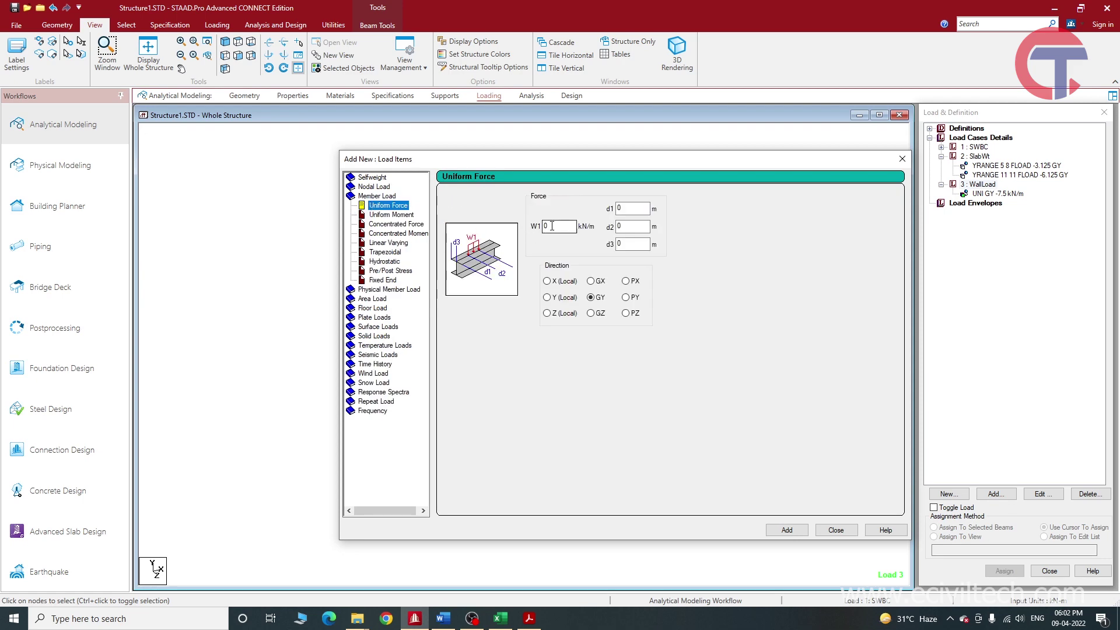
key("alt+Tab")
key("alt+Tab")
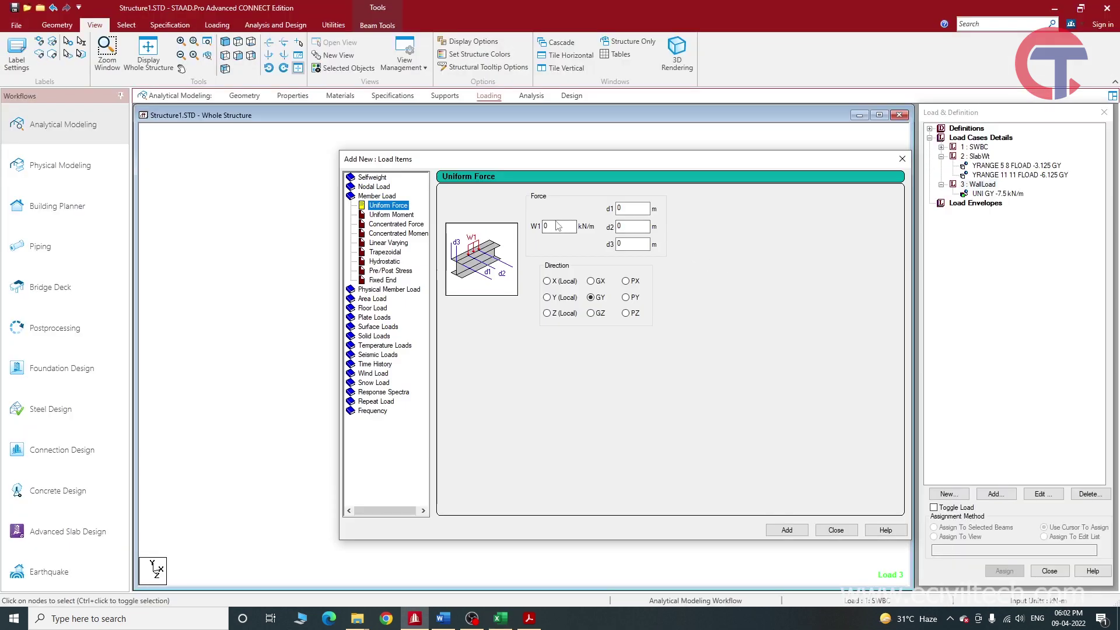
double_click(558, 226)
type("-3")
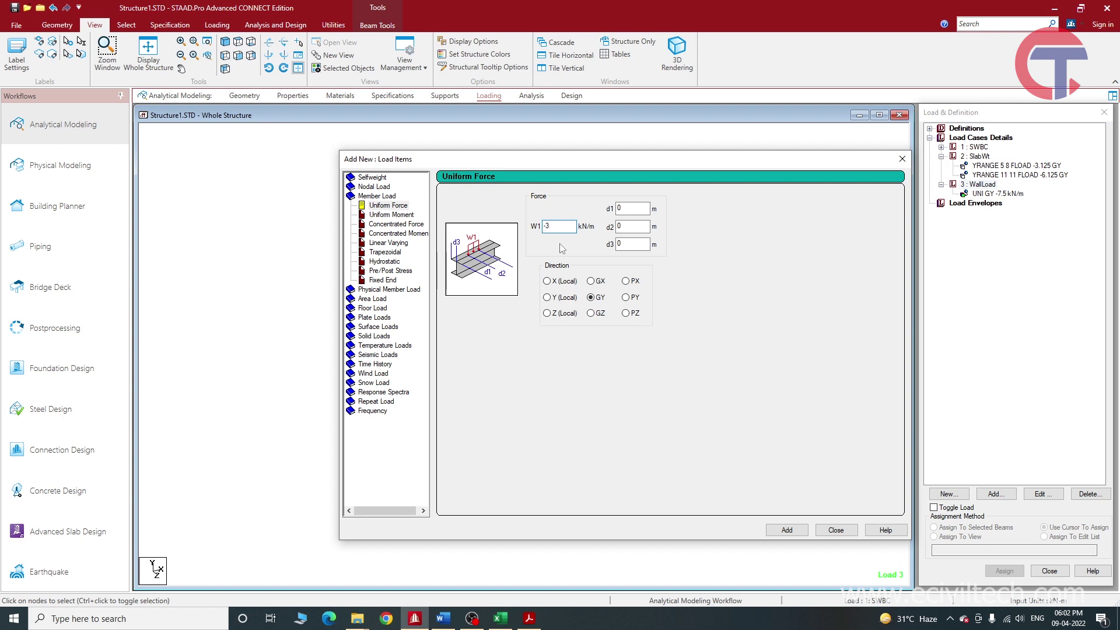
left_click(800, 530)
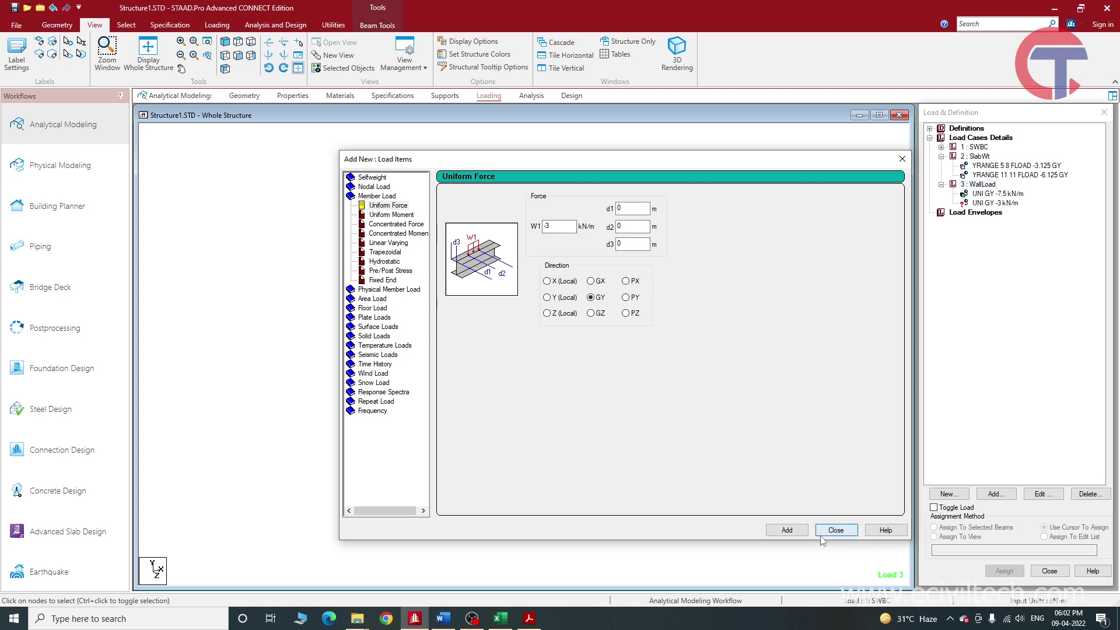
left_click(835, 530)
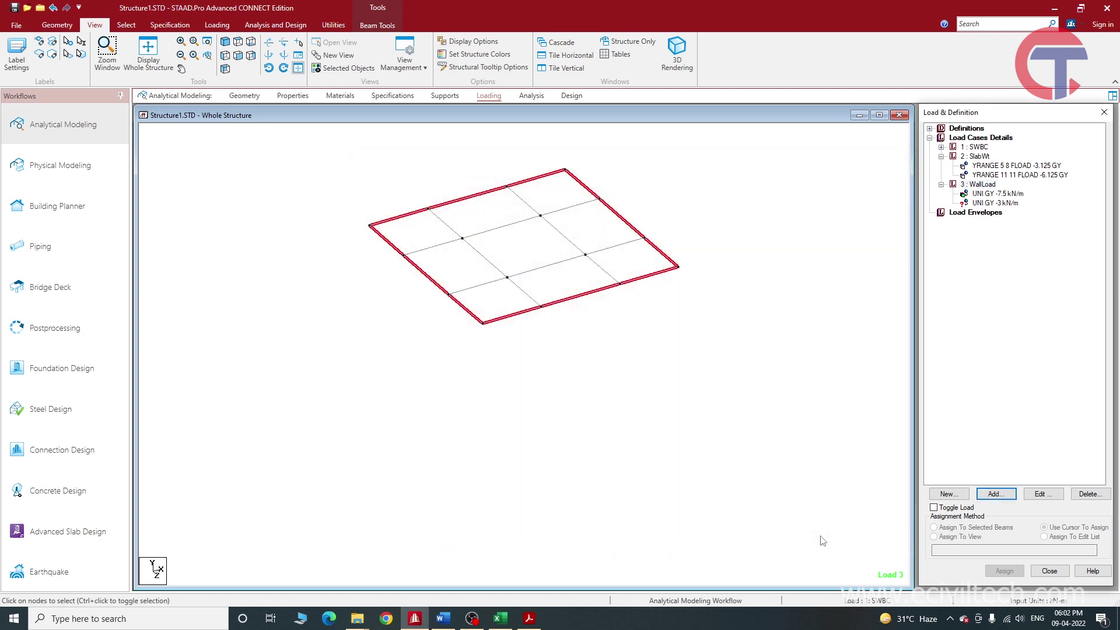
Assign the -3 kN/m uniform parapet load to the selected roof perimeter beams, using Assign To Selected Beams.
left_click(993, 204)
left_click(960, 528)
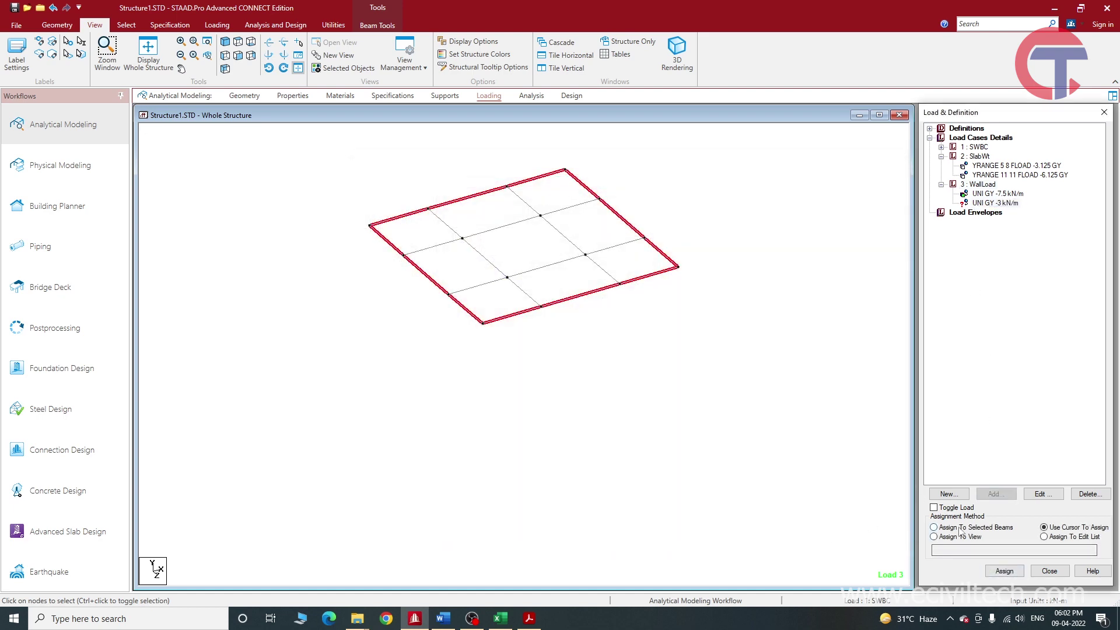
left_click(1004, 570)
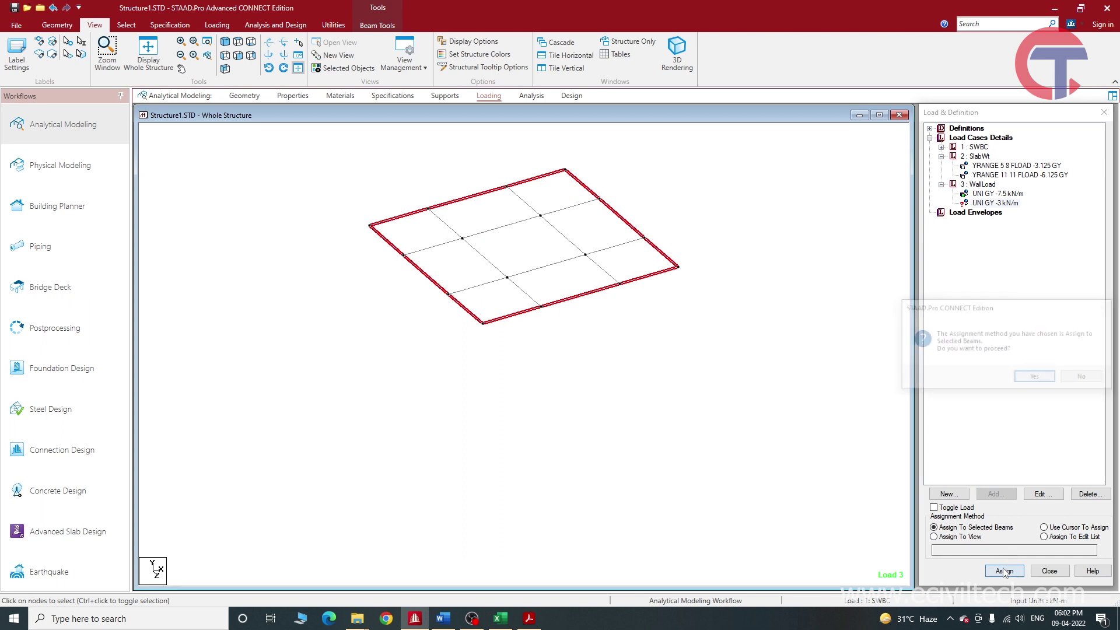
left_click(1036, 378)
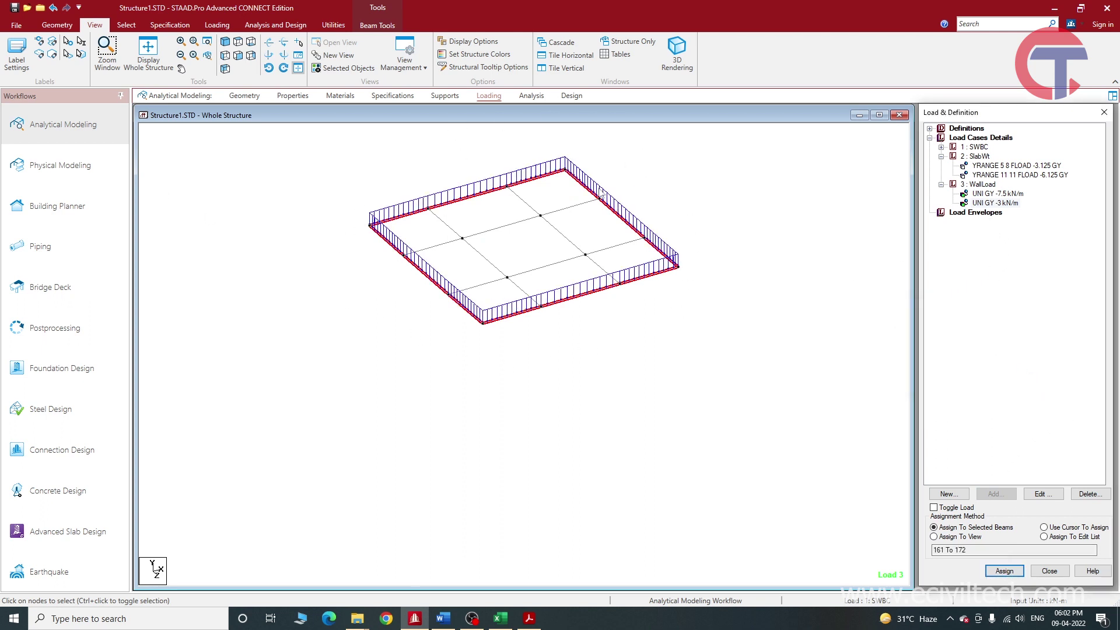
Display the whole structure again instead of only the roof grid and clear the beam selection.
left_click(347, 70)
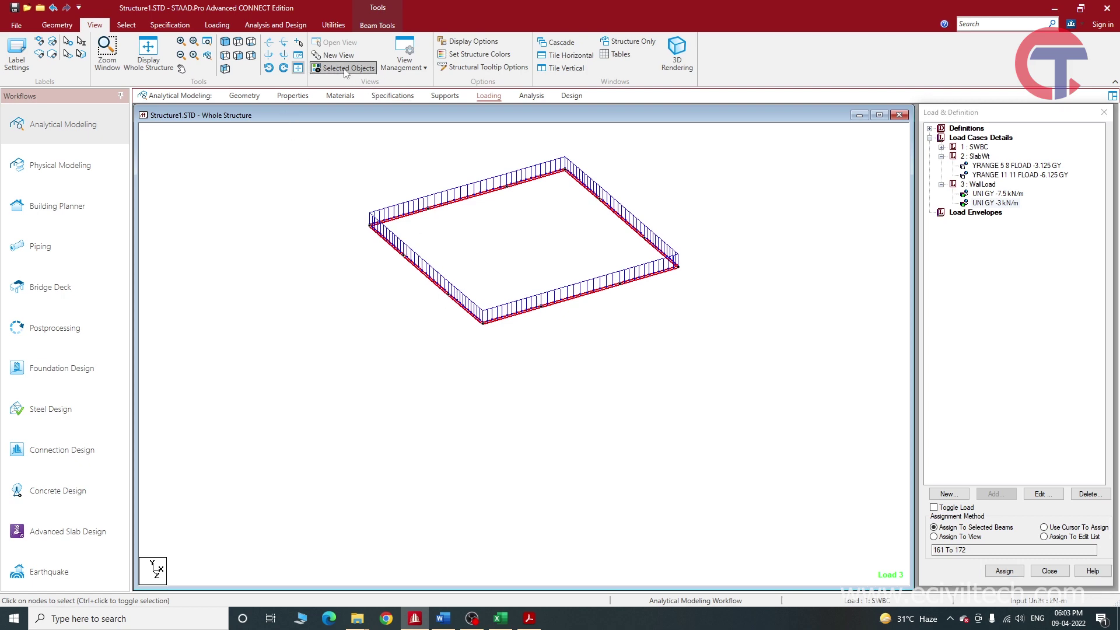
left_click(347, 69)
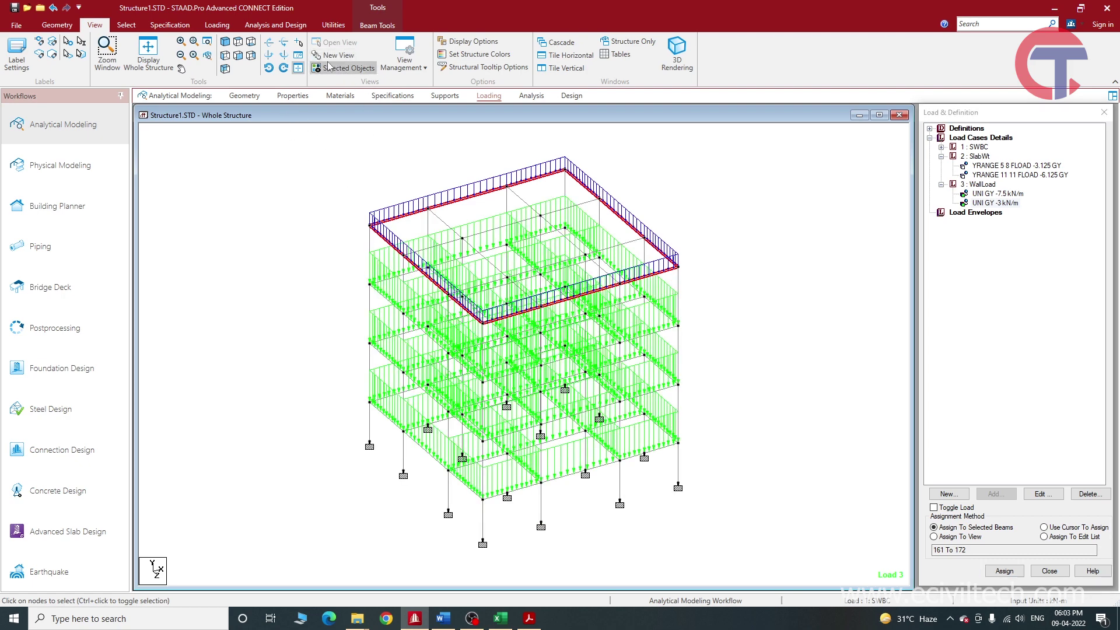
left_click(334, 189)
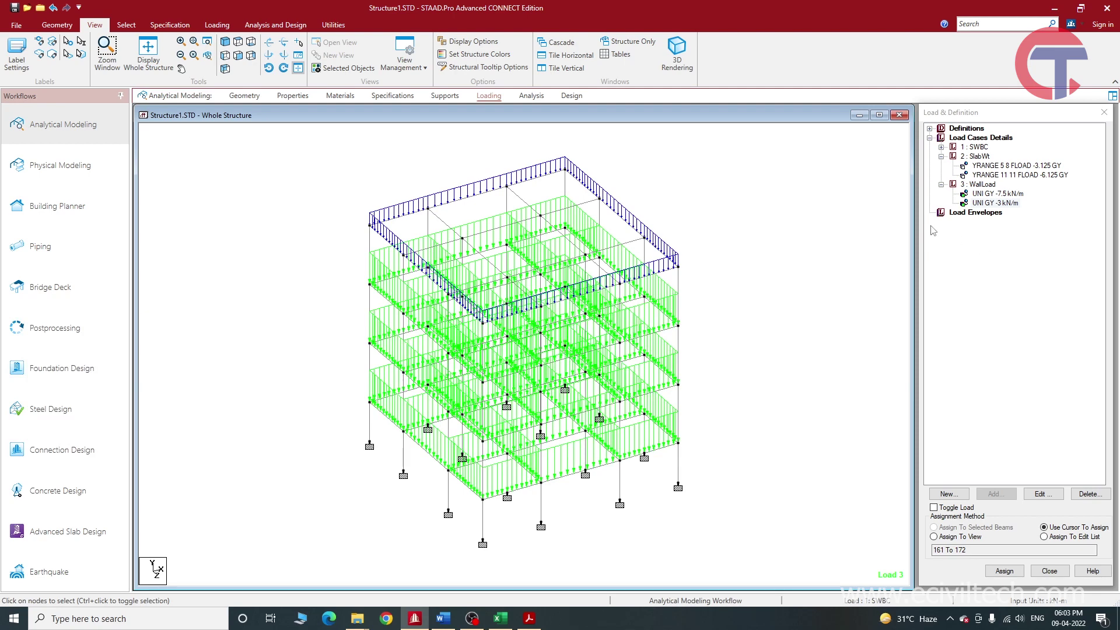
Review the load distribution of each load item in the SWBC, SlabWt and WallLoad cases on the frame.
left_click(989, 195)
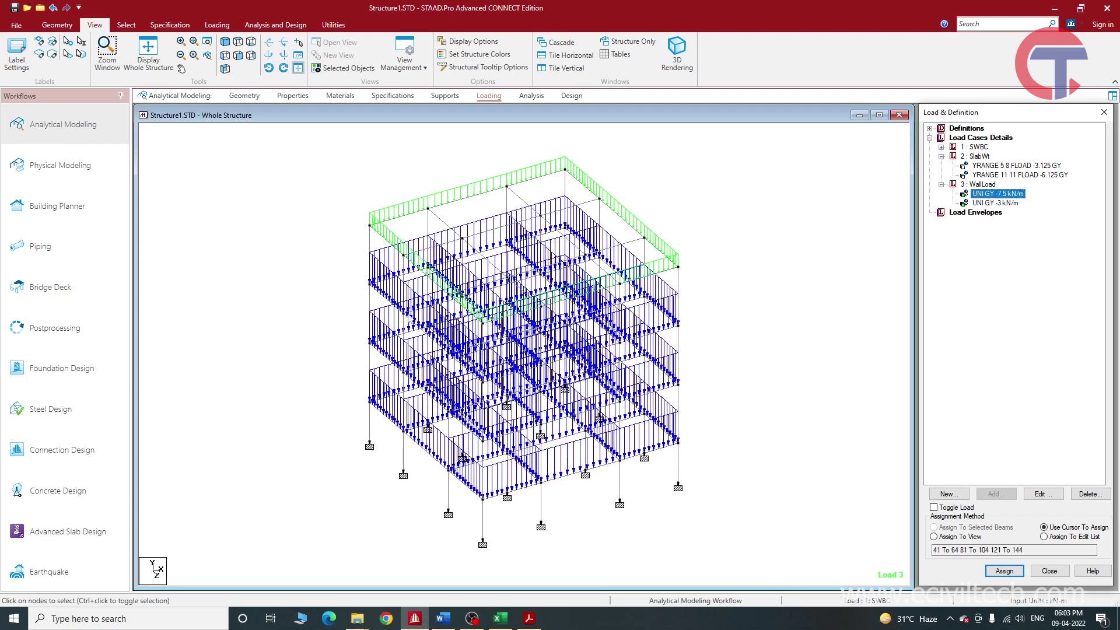
left_click(994, 203)
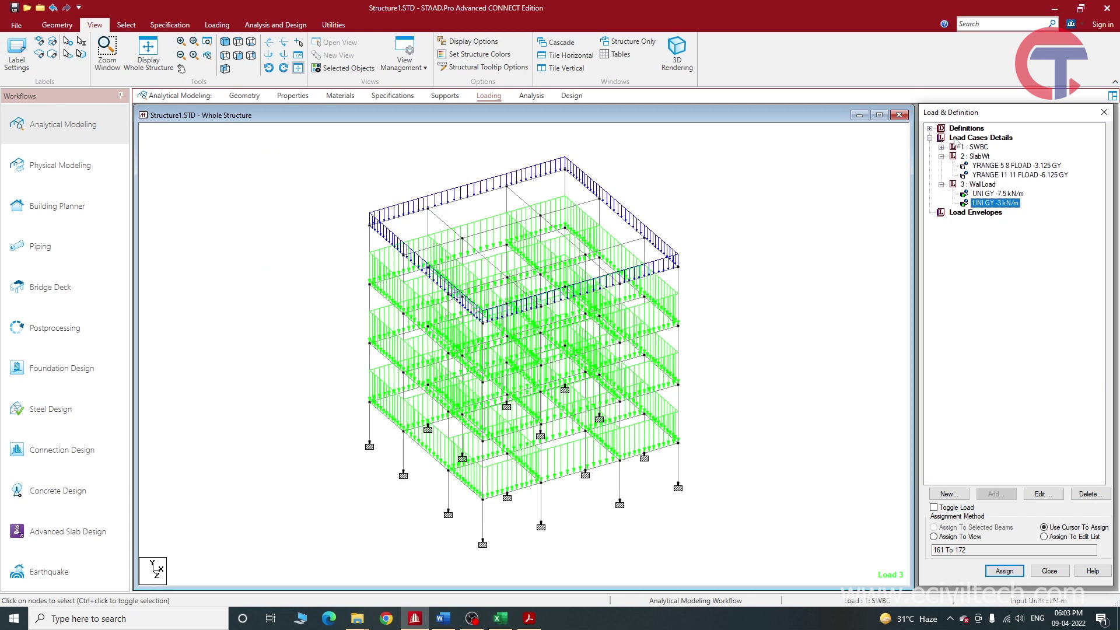
left_click(973, 148)
left_click(941, 147)
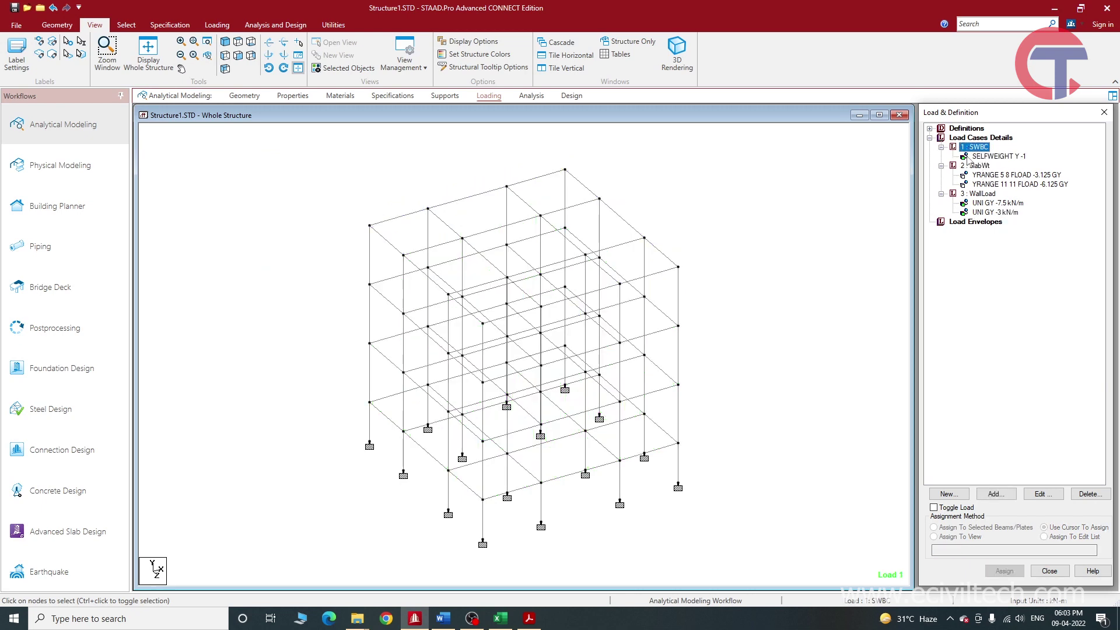
left_click(998, 156)
left_click(991, 175)
left_click(1006, 184)
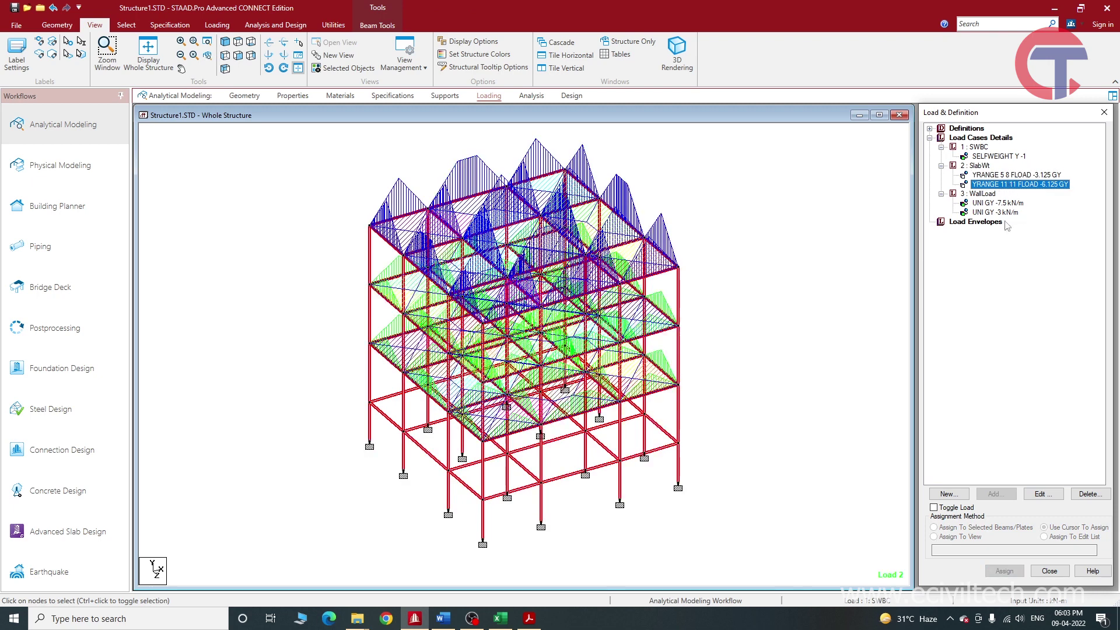
left_click(988, 203)
left_click(1004, 213)
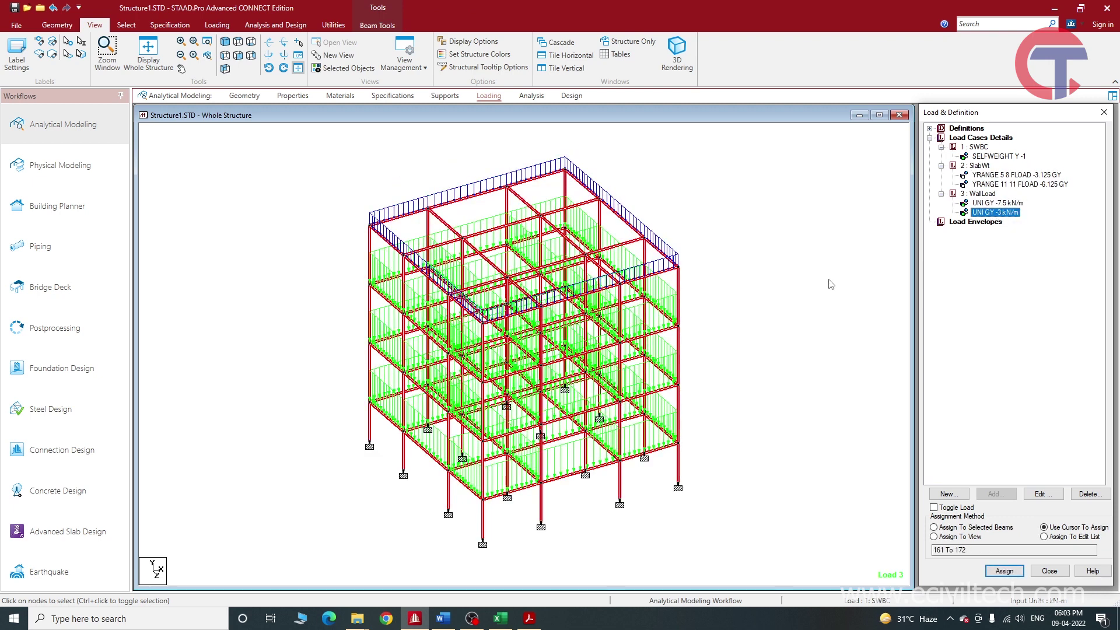